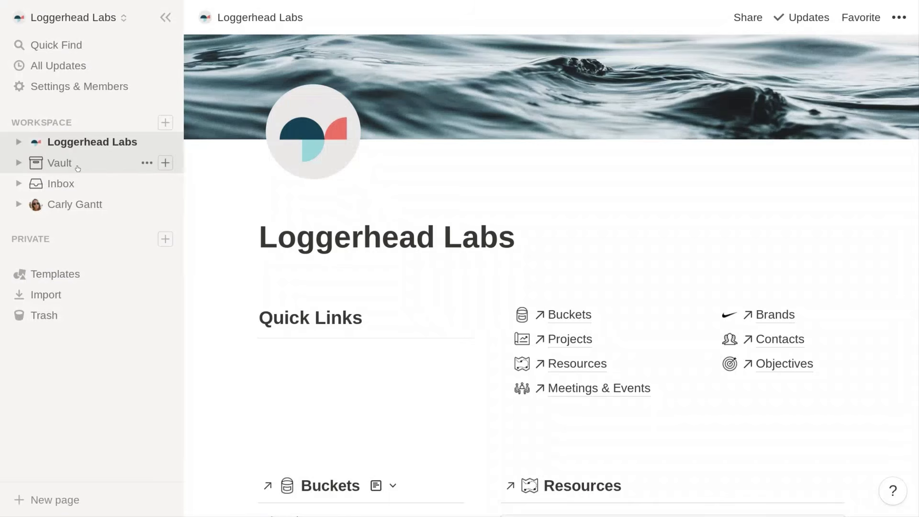
- Open the Buckets database inside the Vault and switch it to the Table view
click(18, 164)
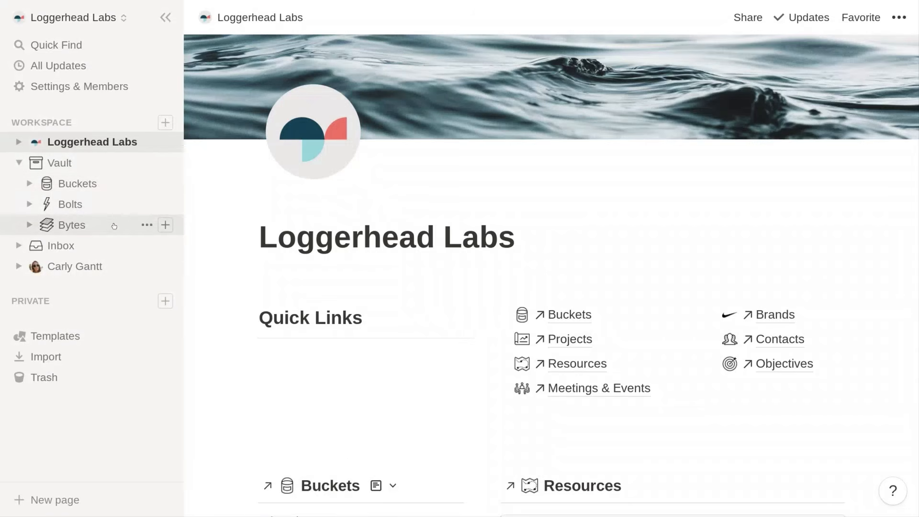
click(87, 162)
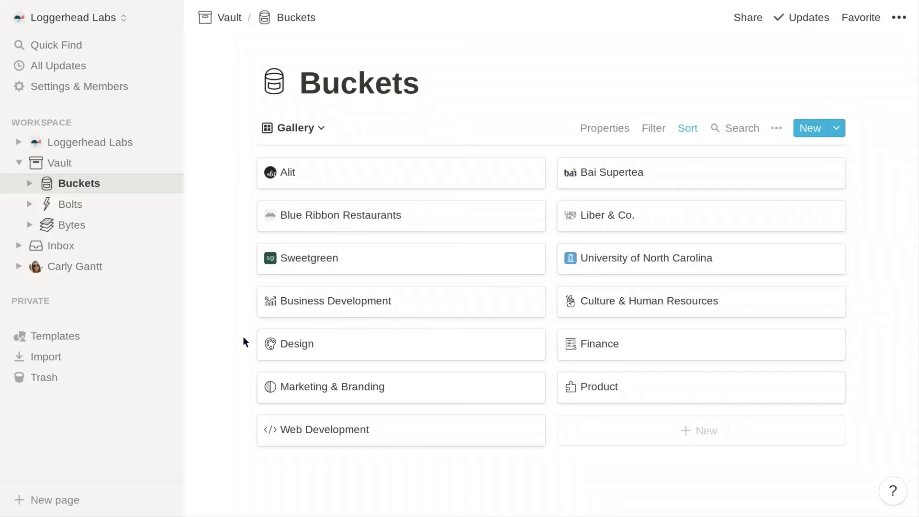
click(306, 134)
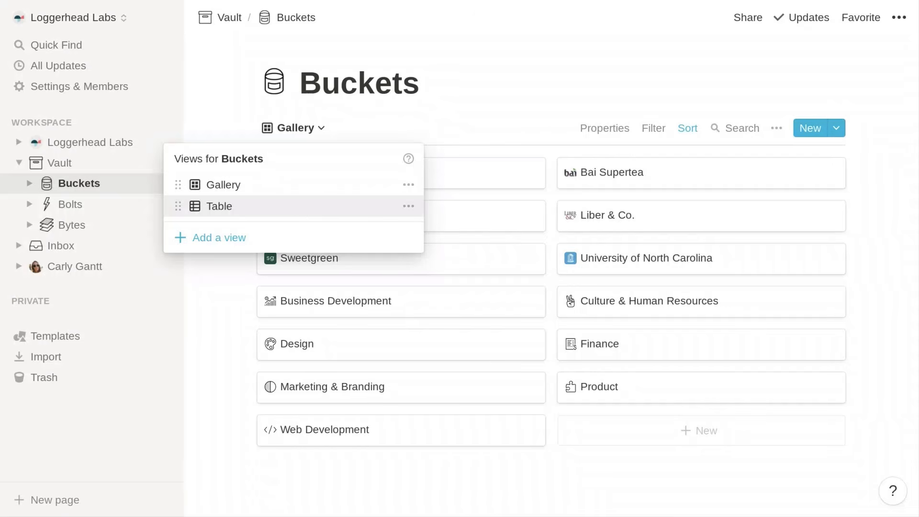
click(309, 210)
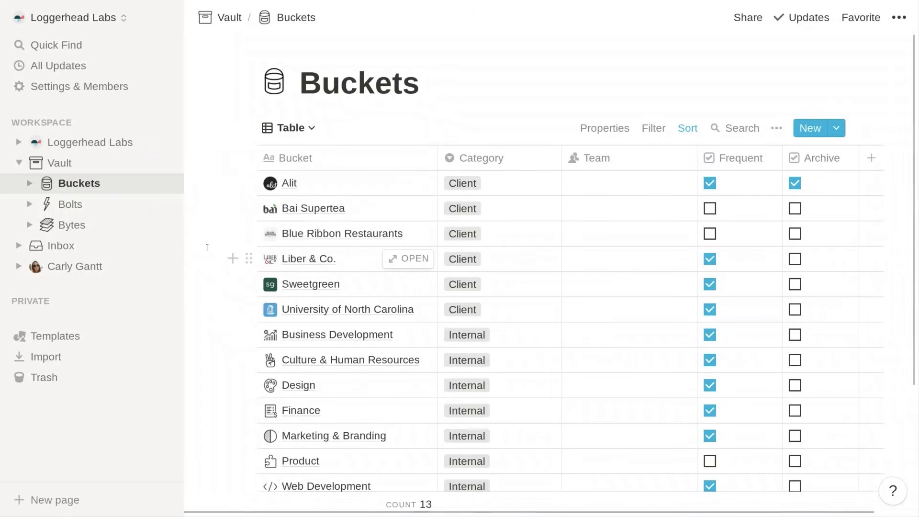
- Examine the rows of the Buckets table and the list of its shown and hidden properties
scroll(196, 309, down, 2)
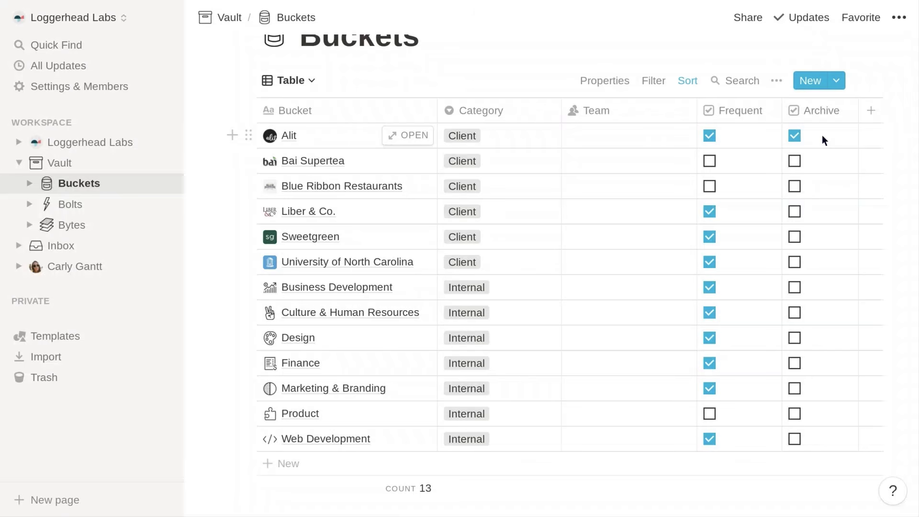
click(606, 82)
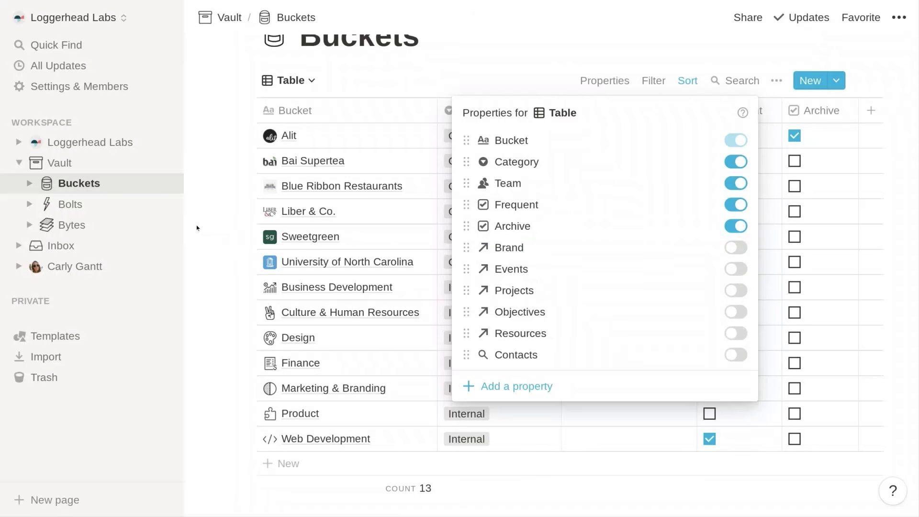
click(214, 231)
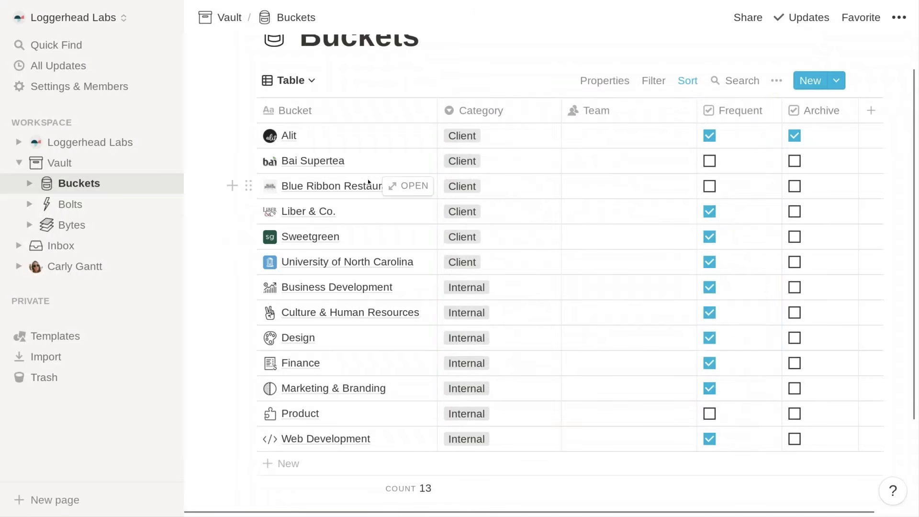
- Open the Blue Ribbon Restaurants bucket as a full page and review its properties and related items
click(407, 186)
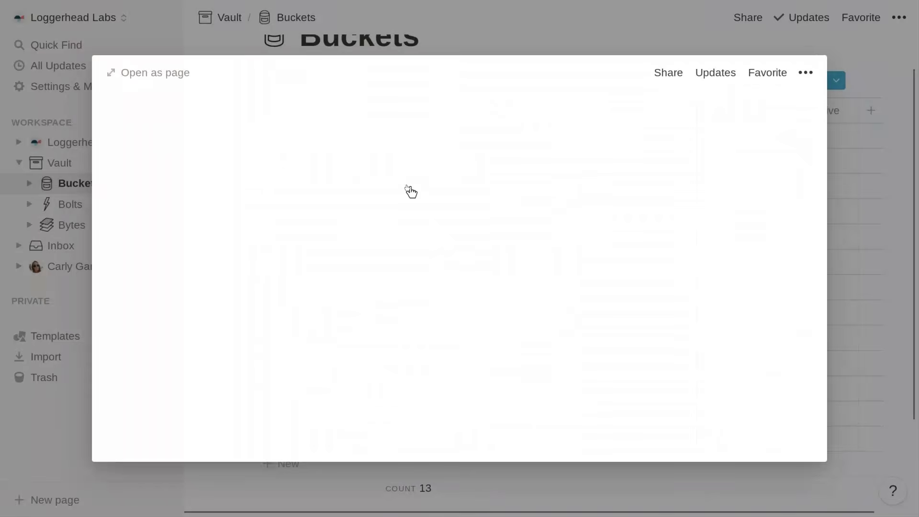
click(161, 74)
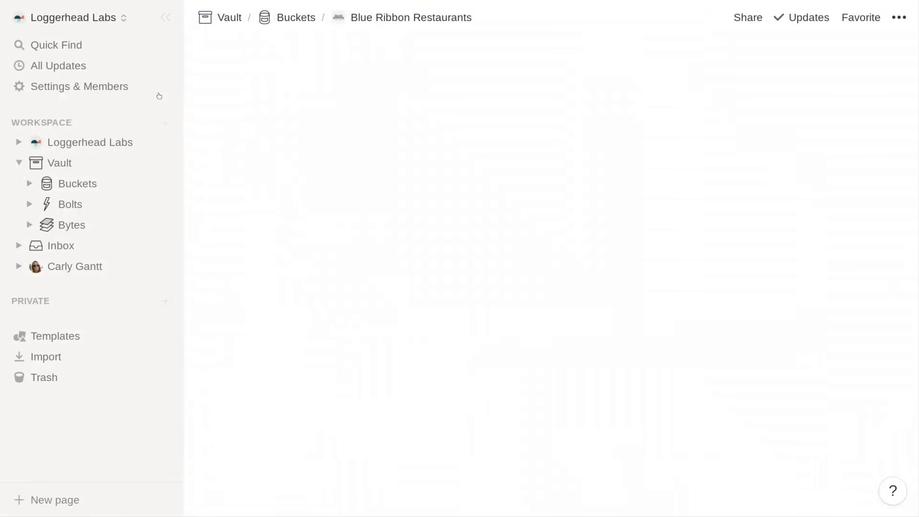
scroll(241, 255, down, 5)
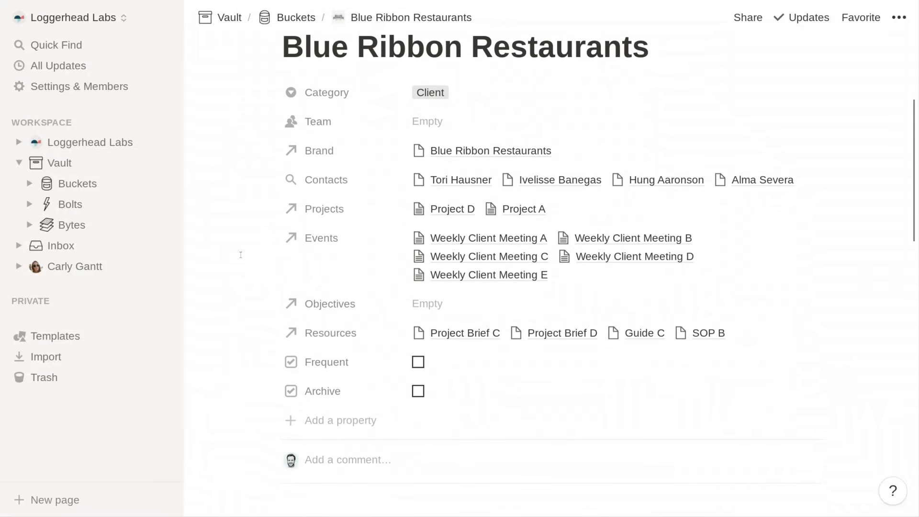
scroll(246, 311, down, 5)
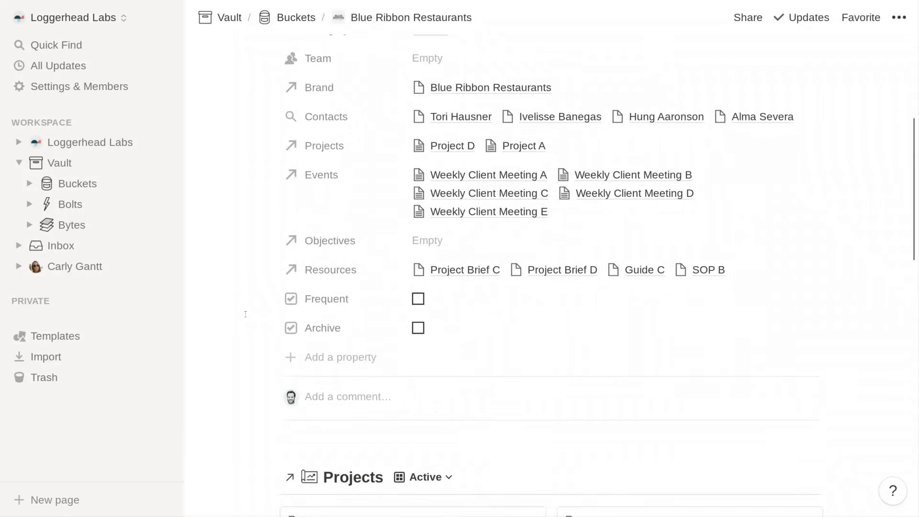
scroll(246, 314, down, 4)
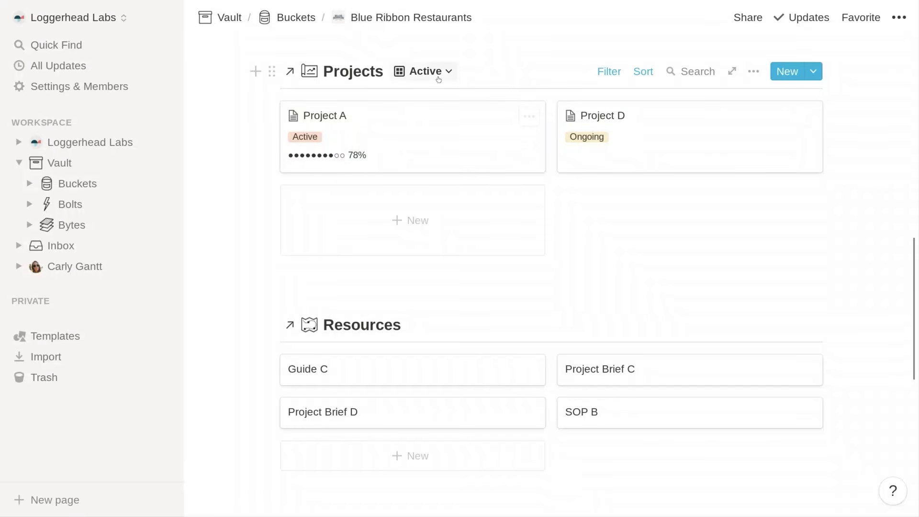
- Show the Blue Ribbon Restaurants projects in the All view and examine the status columns of the board
click(438, 75)
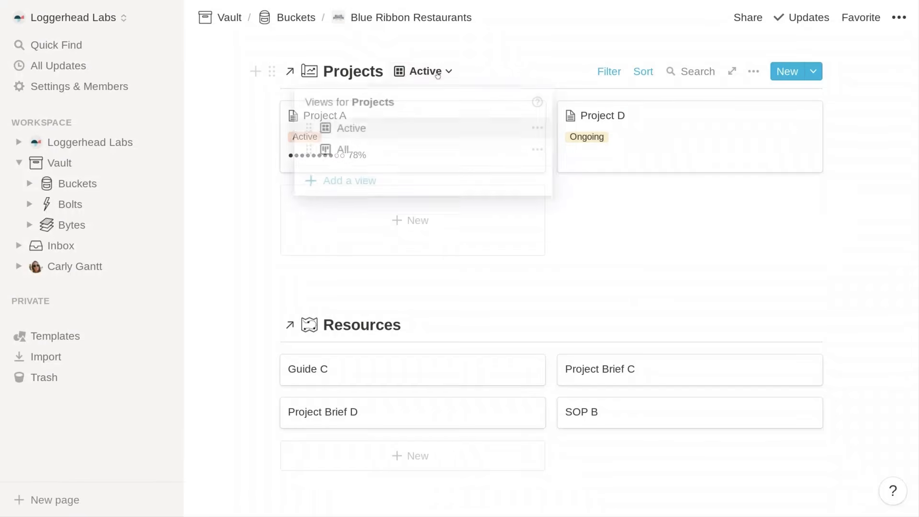
click(432, 152)
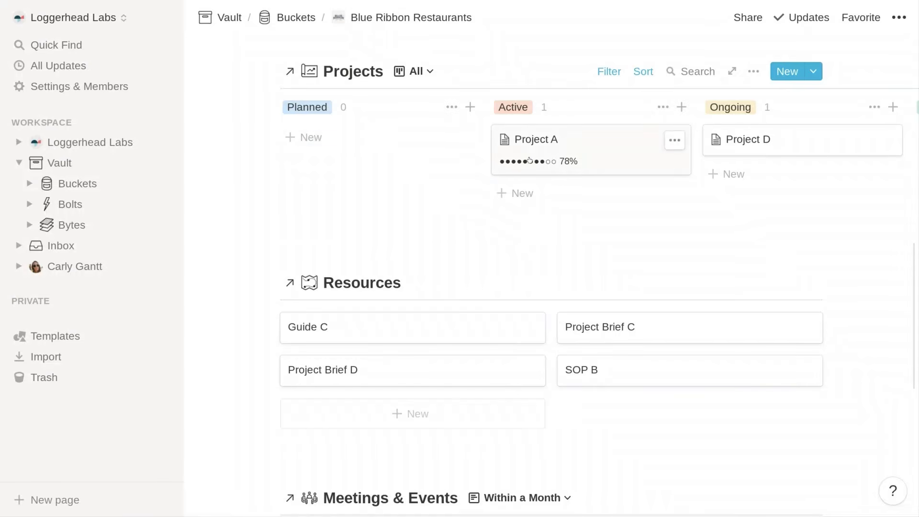
scroll(528, 160, right, 1)
scroll(529, 160, right, 10)
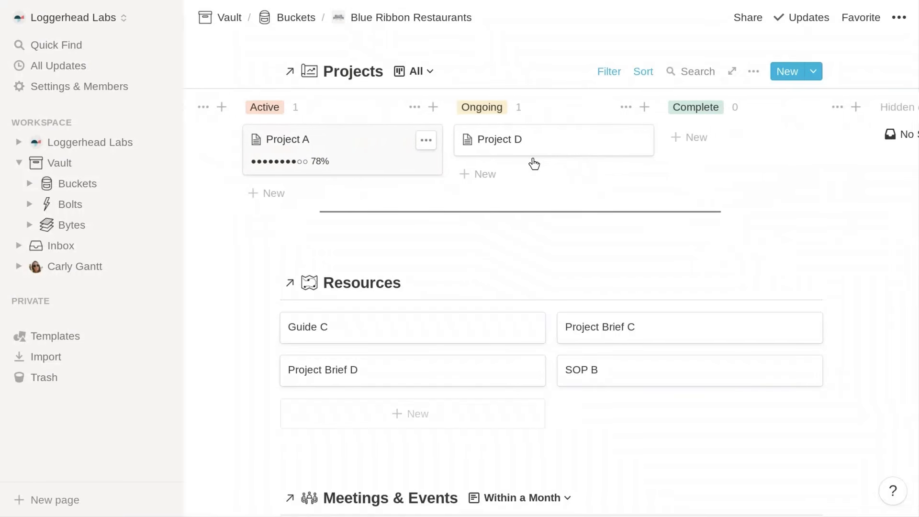
scroll(534, 164, left, 8)
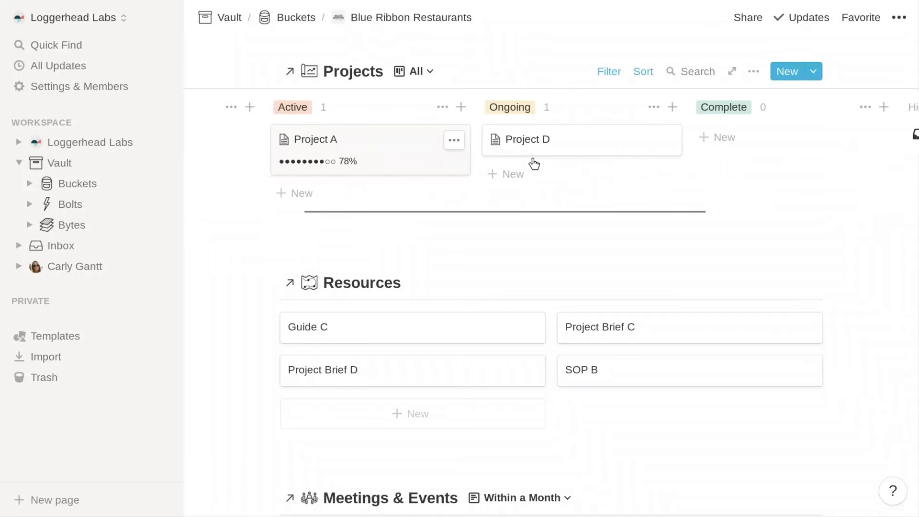
scroll(535, 164, left, 5)
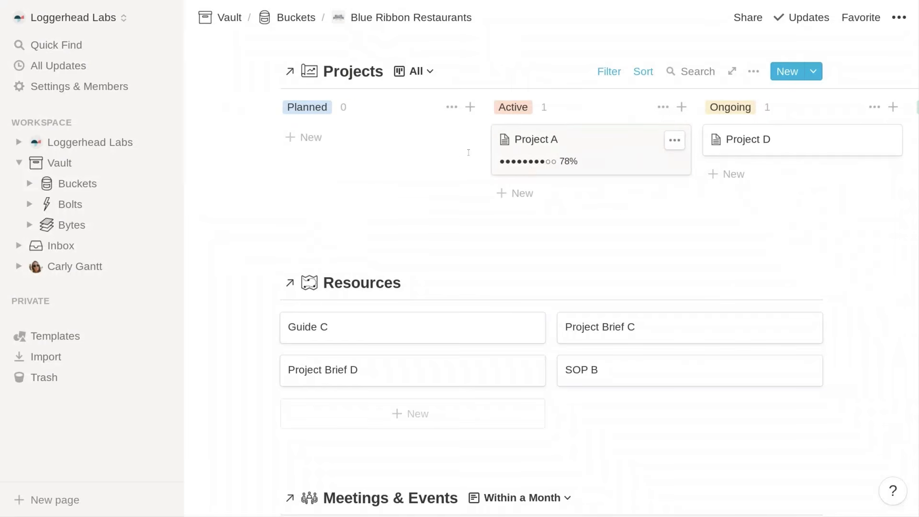
- Return the Projects section to its Active view
scroll(460, 152, up, 1)
scroll(461, 152, up, 1)
click(426, 104)
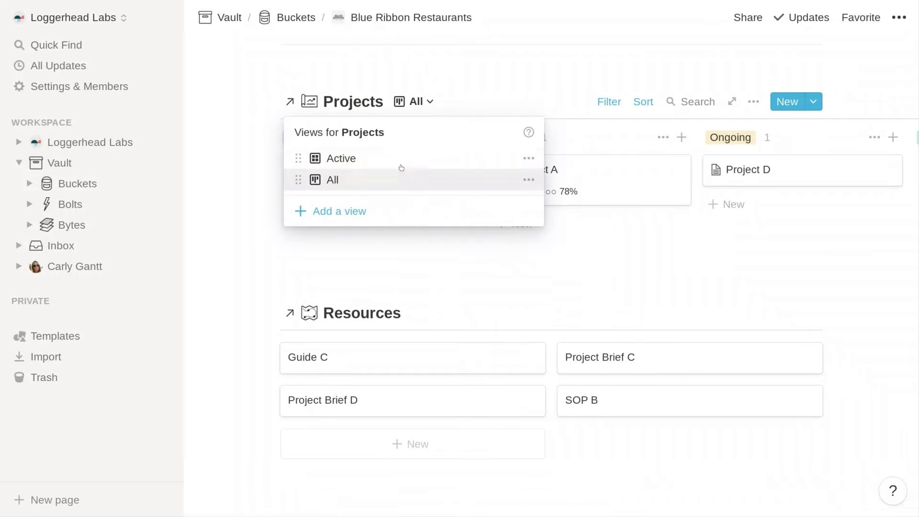
click(402, 167)
- Examine the Resources and Meetings & Events sections of the Blue Ribbon Restaurants page
scroll(245, 337, down, 3)
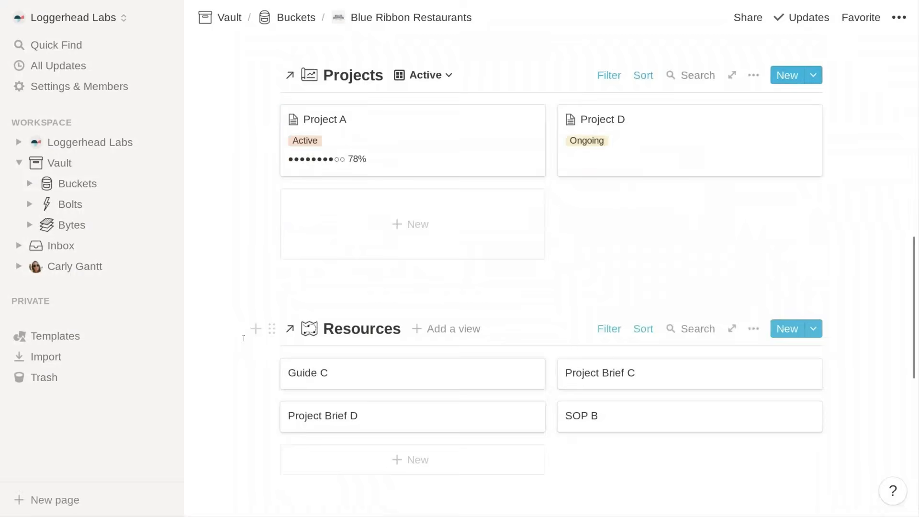
scroll(244, 339, down, 1)
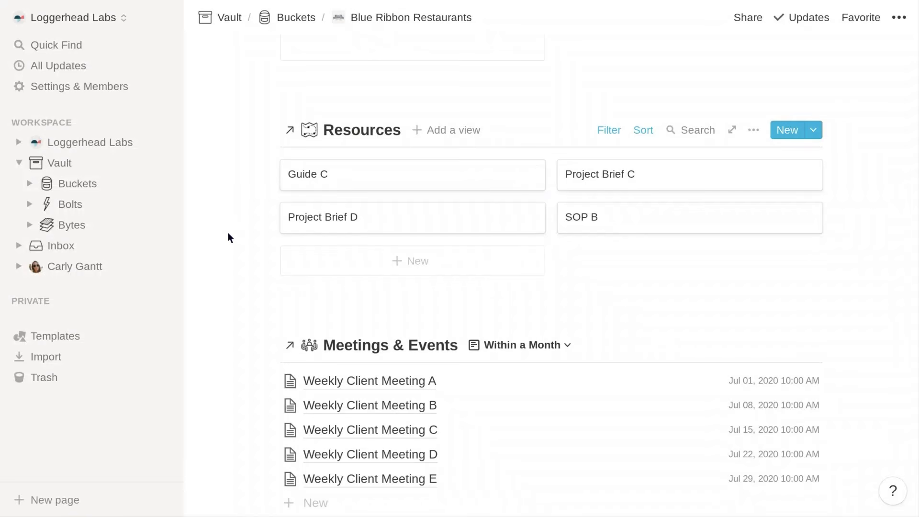
scroll(228, 233, down, 5)
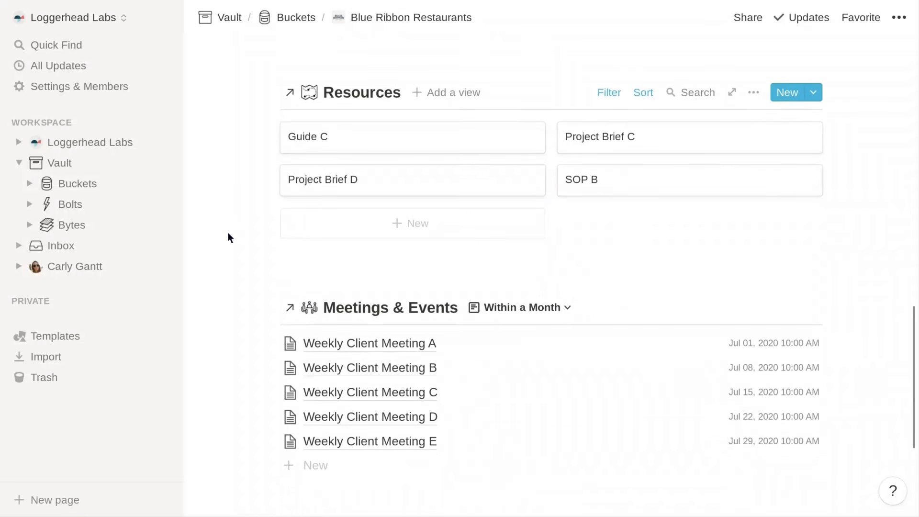
scroll(228, 233, down, 3)
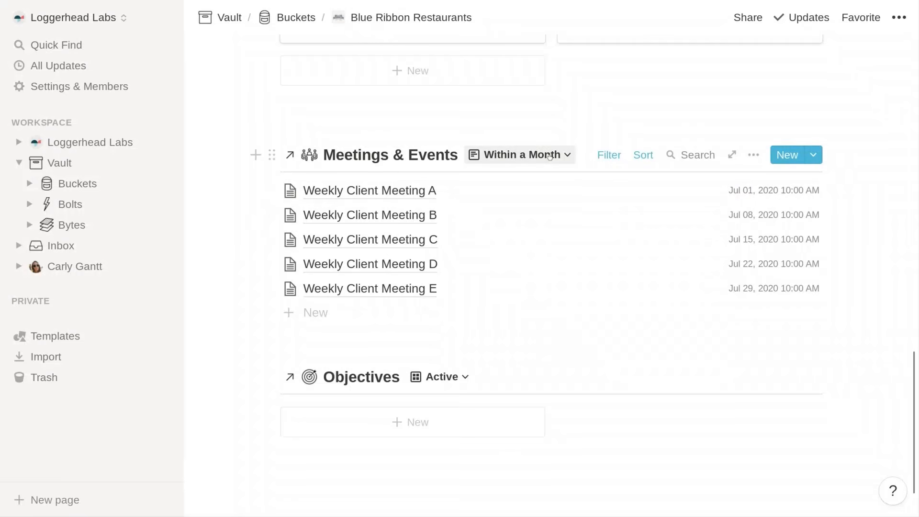
- View Meetings & Events in the Calendar view and return the section to Within a Month
click(523, 155)
click(519, 235)
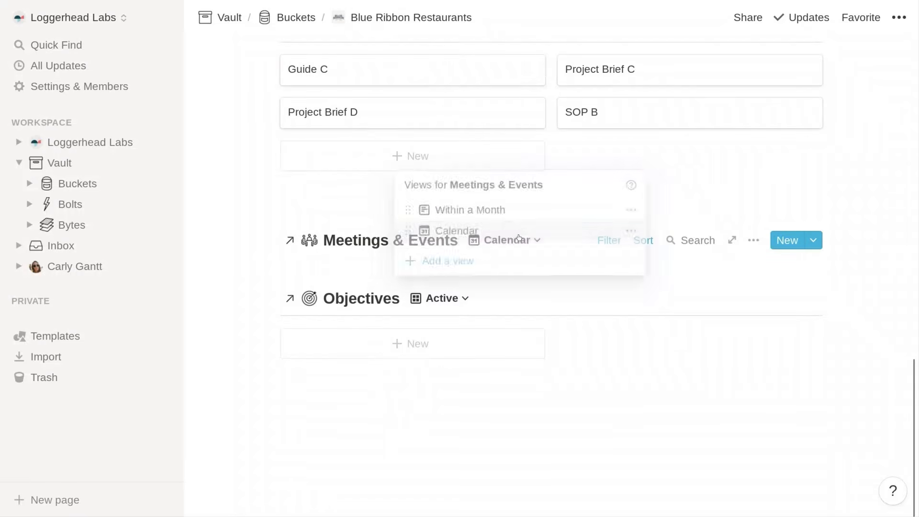
scroll(247, 299, down, 3)
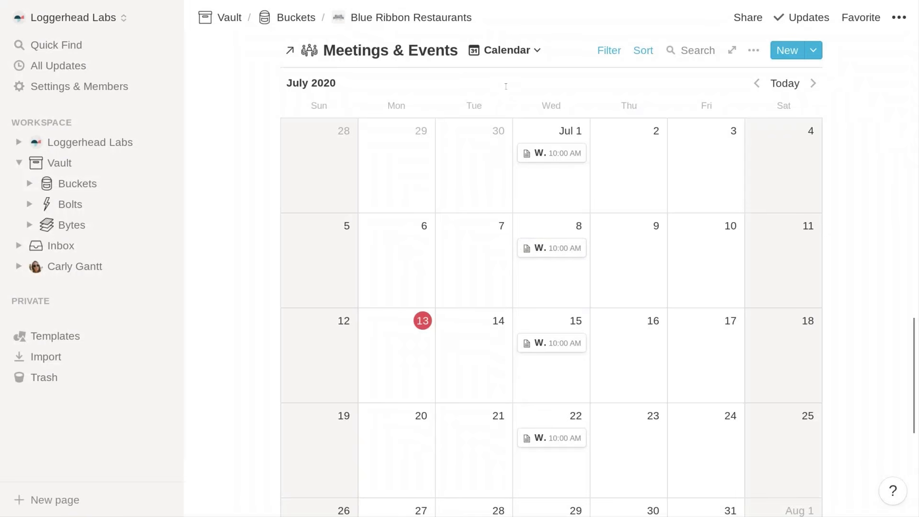
click(509, 57)
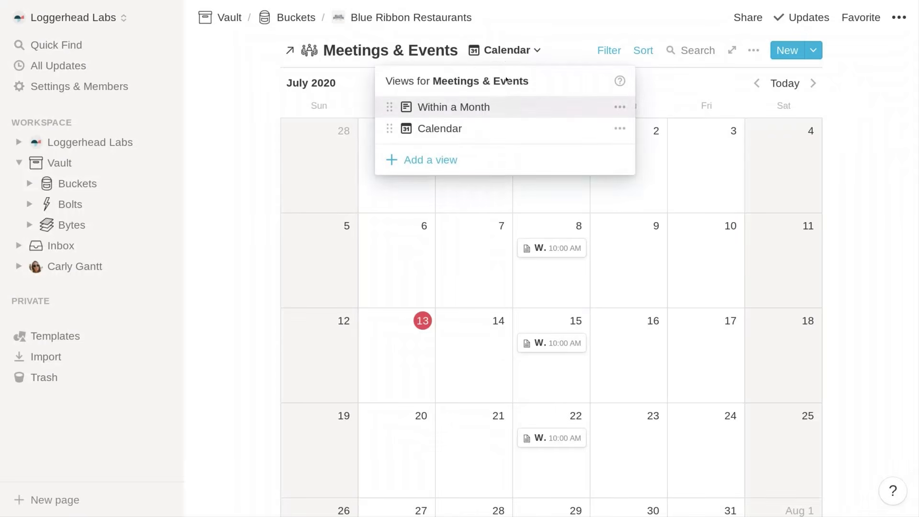
click(503, 111)
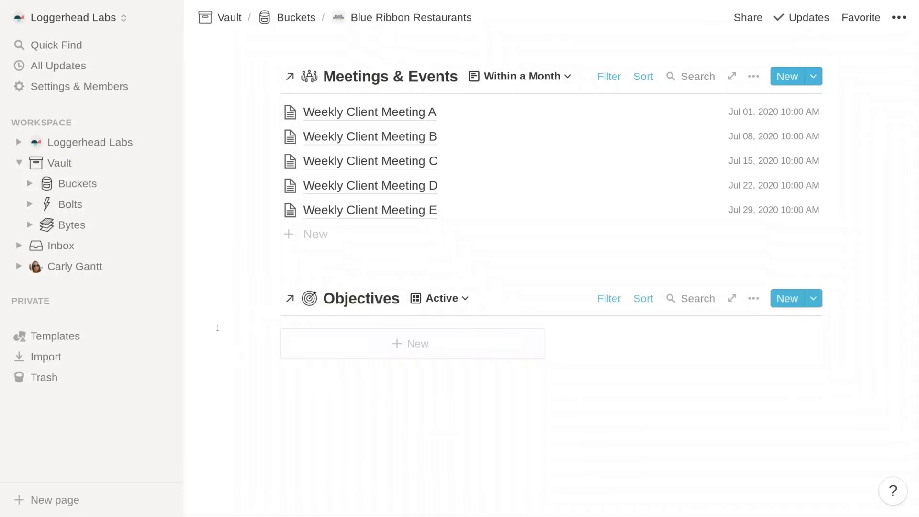
- Examine the Objectives section and go back over the page up to its properties
scroll(218, 328, up, 1)
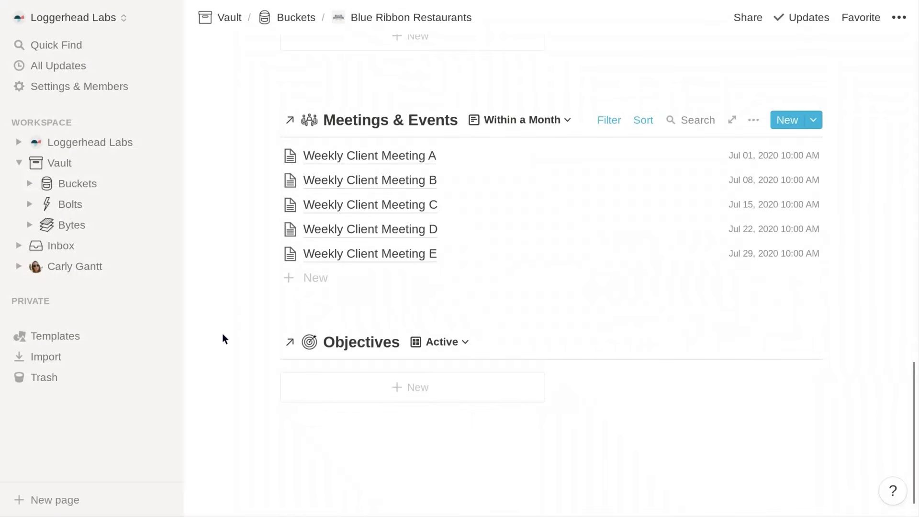
scroll(220, 289, up, 2)
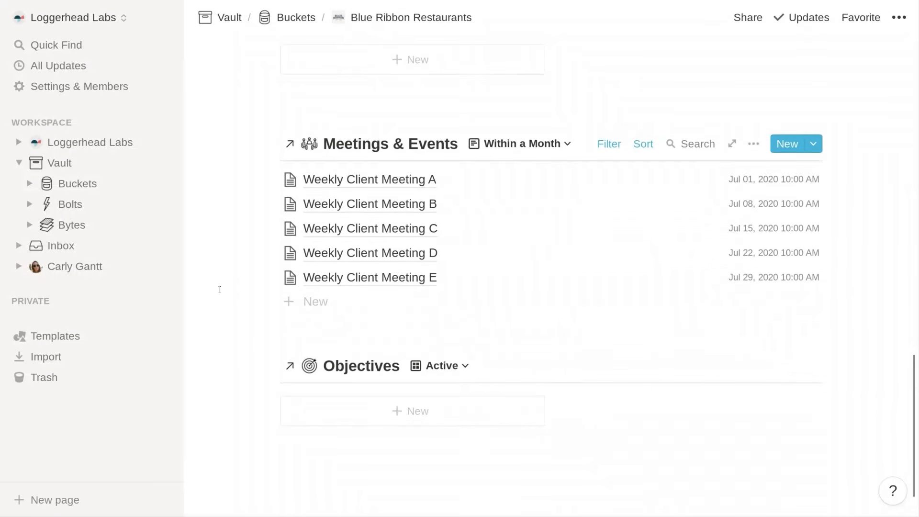
scroll(221, 292, down, 1)
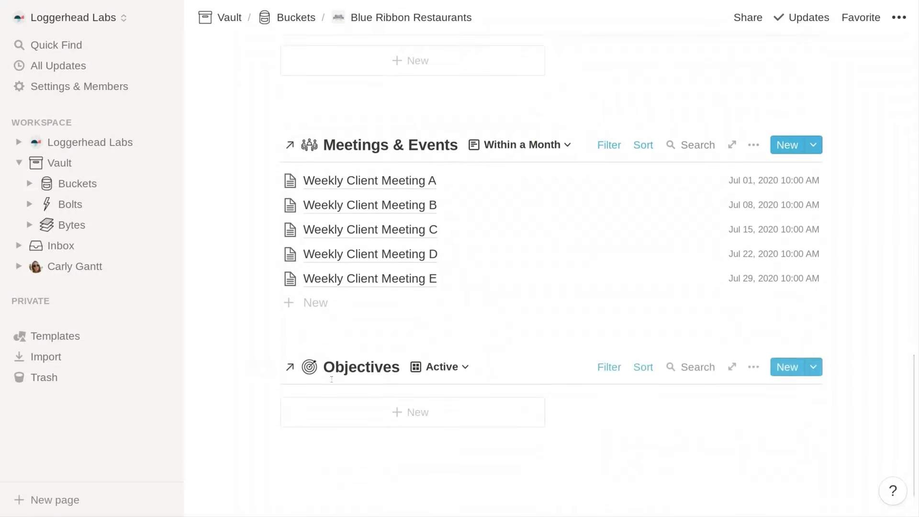
scroll(243, 316, up, 15)
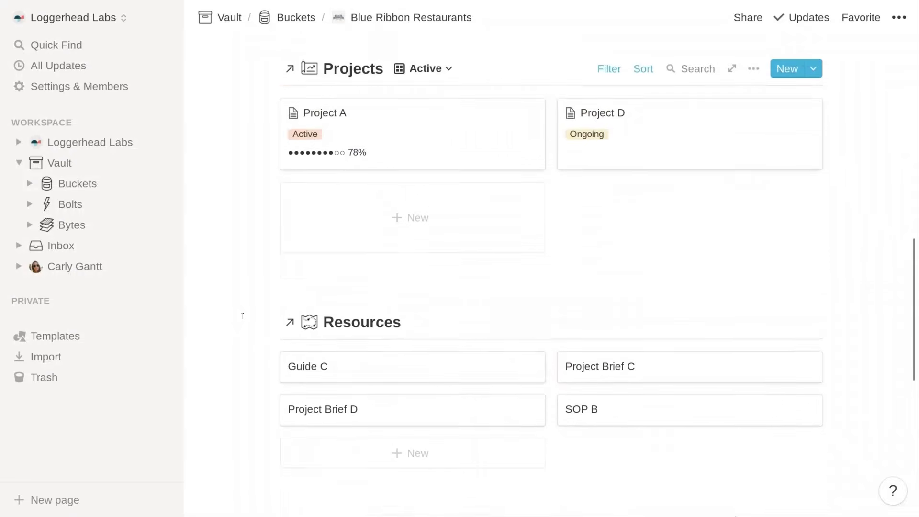
scroll(246, 328, up, 5)
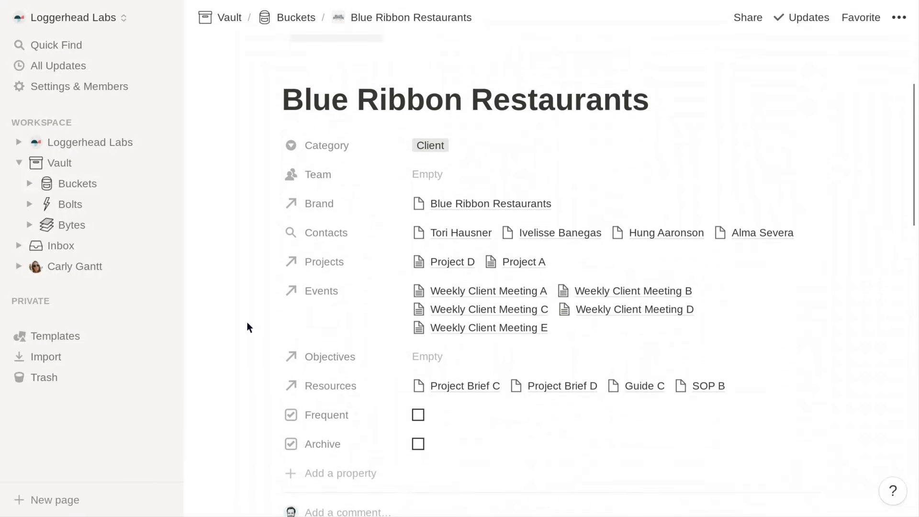
- Return to the Buckets database and open the Marketing & Branding bucket to review its properties and projects
click(295, 17)
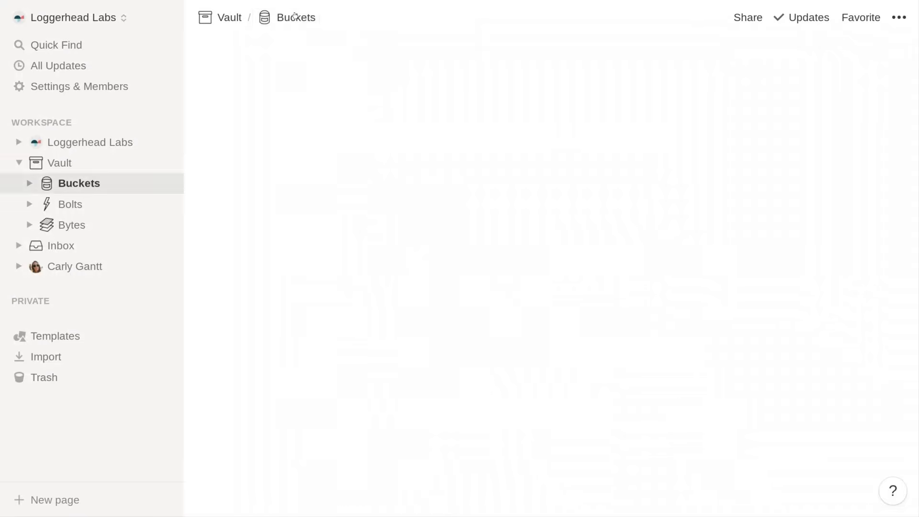
scroll(322, 273, down, 3)
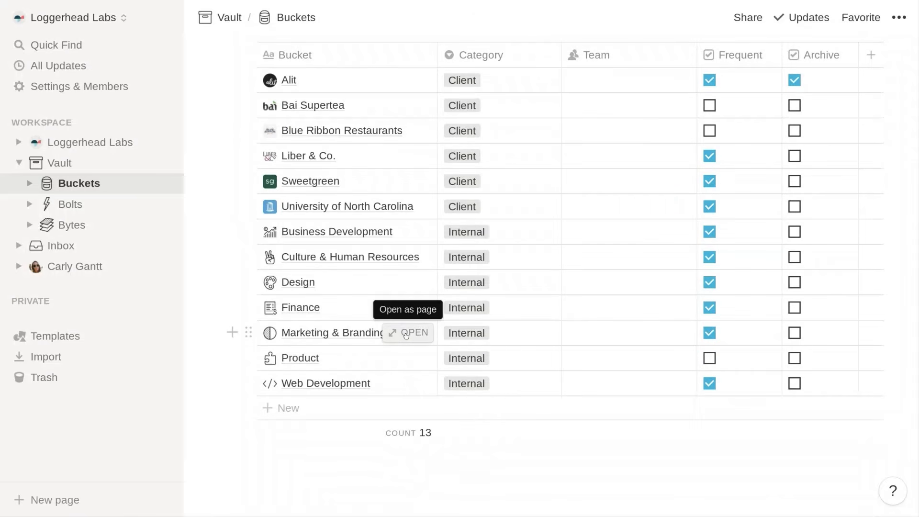
click(406, 333)
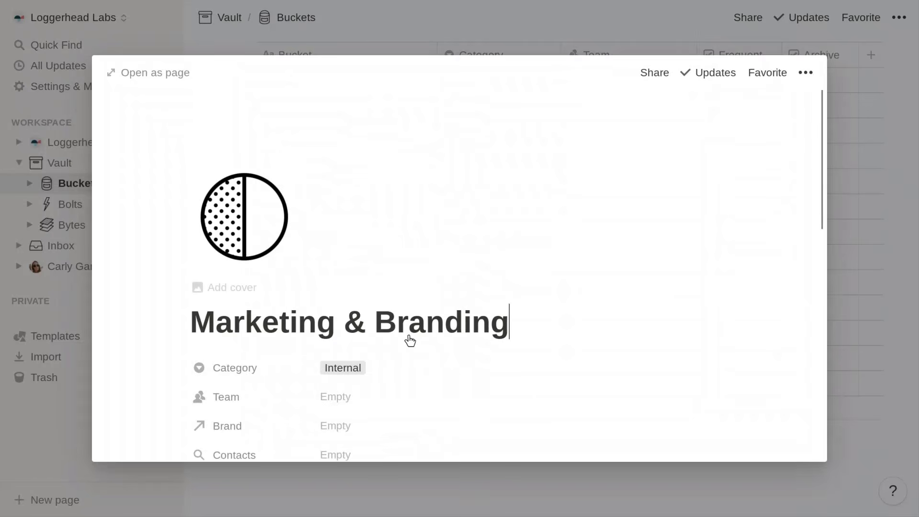
scroll(410, 341, down, 10)
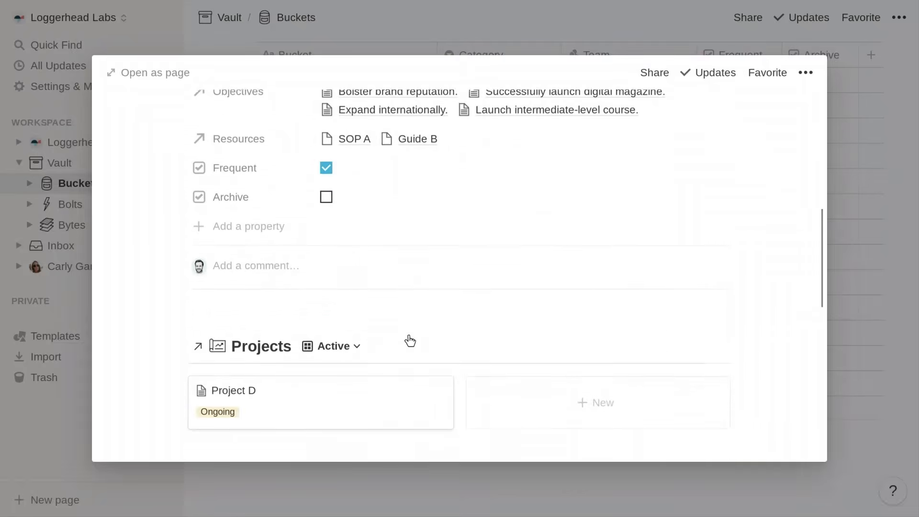
- Switch the Objectives section of the Marketing & Branding page to the All view and review every objective listed
scroll(411, 341, down, 12)
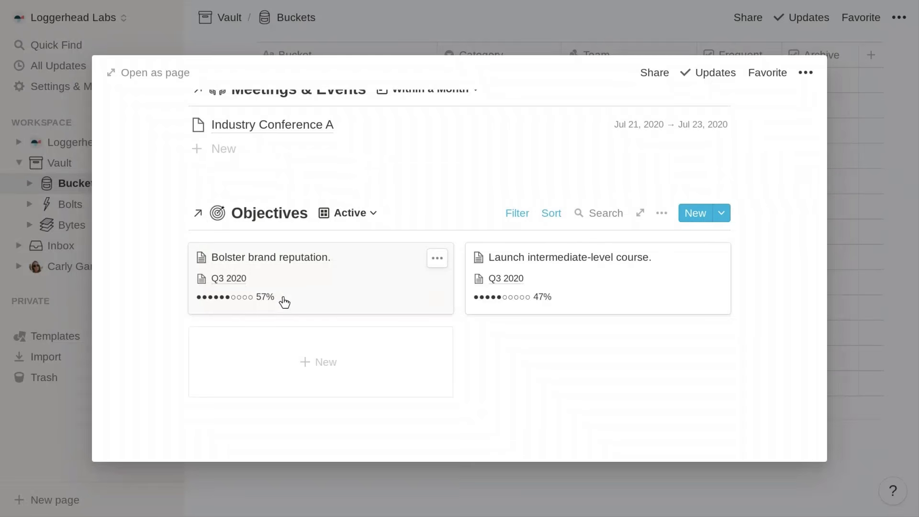
click(344, 214)
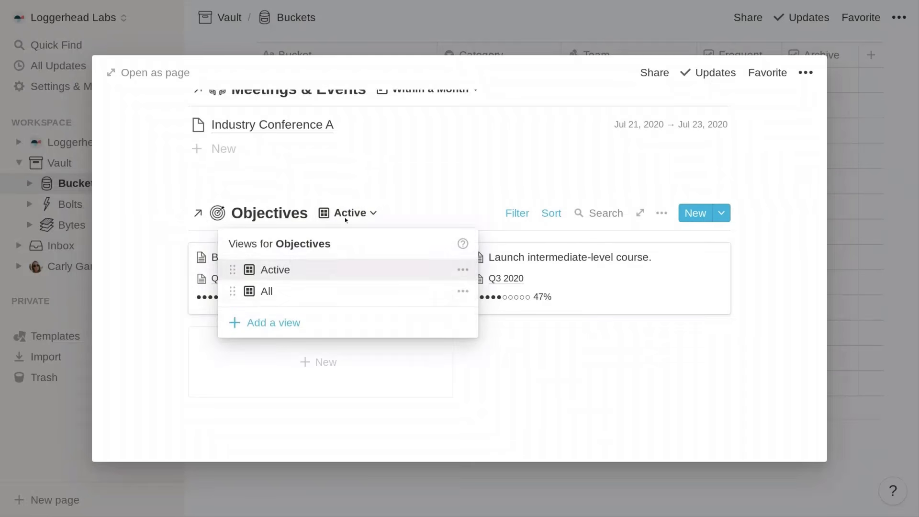
click(335, 290)
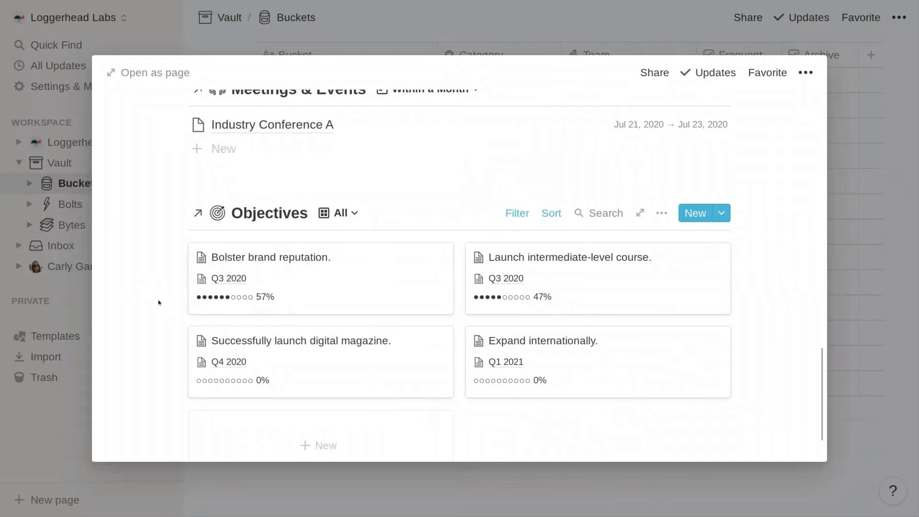
scroll(158, 303, down, 3)
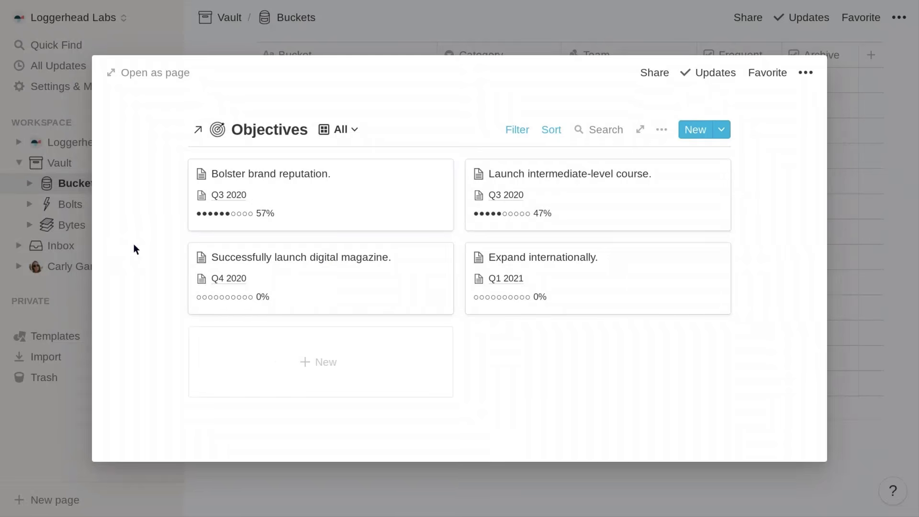
- Go back over the Marketing & Branding page up to its title and close it
scroll(134, 243, up, 5)
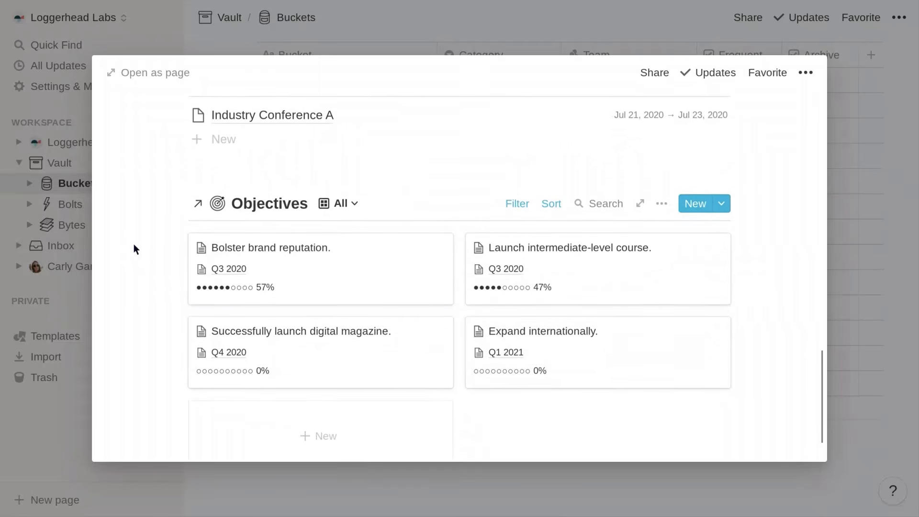
scroll(133, 244, up, 8)
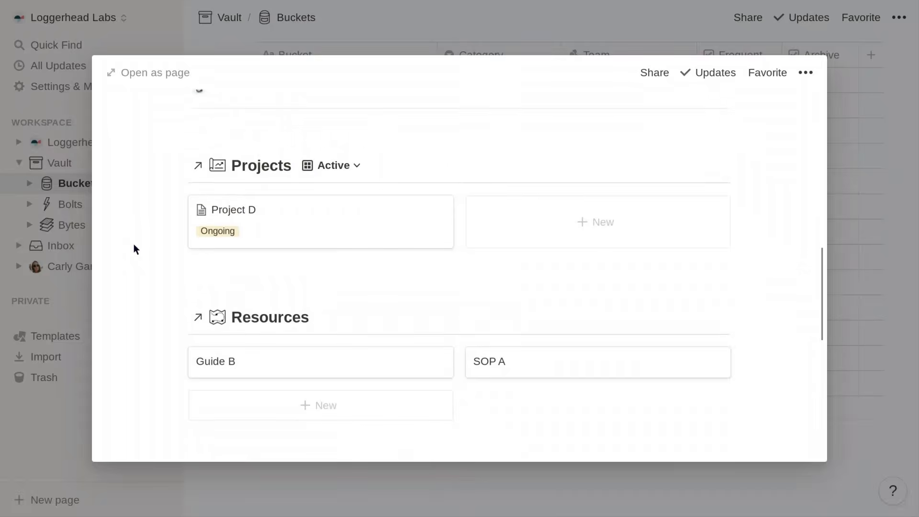
scroll(134, 243, up, 7)
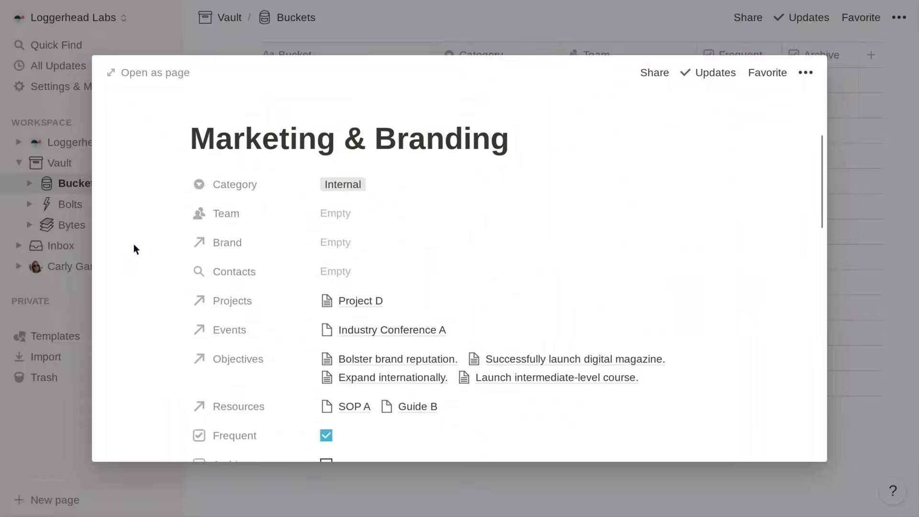
scroll(134, 244, up, 2)
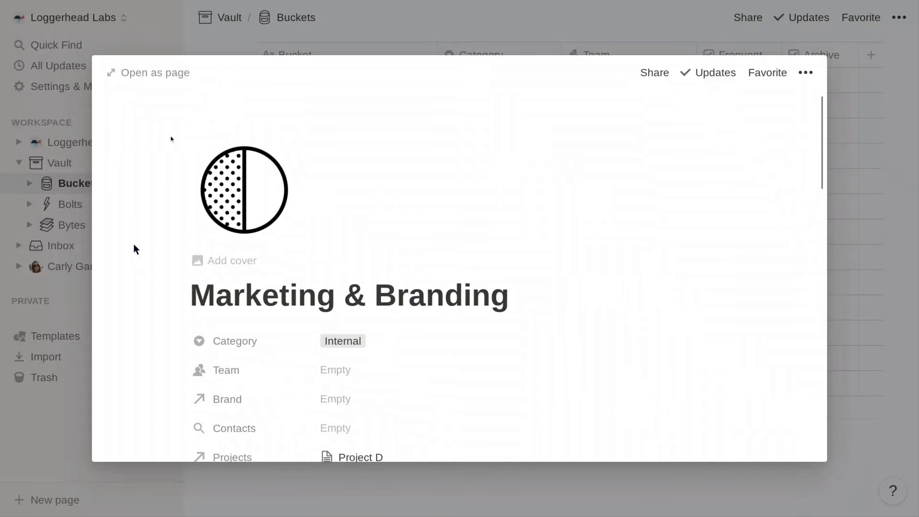
click(218, 38)
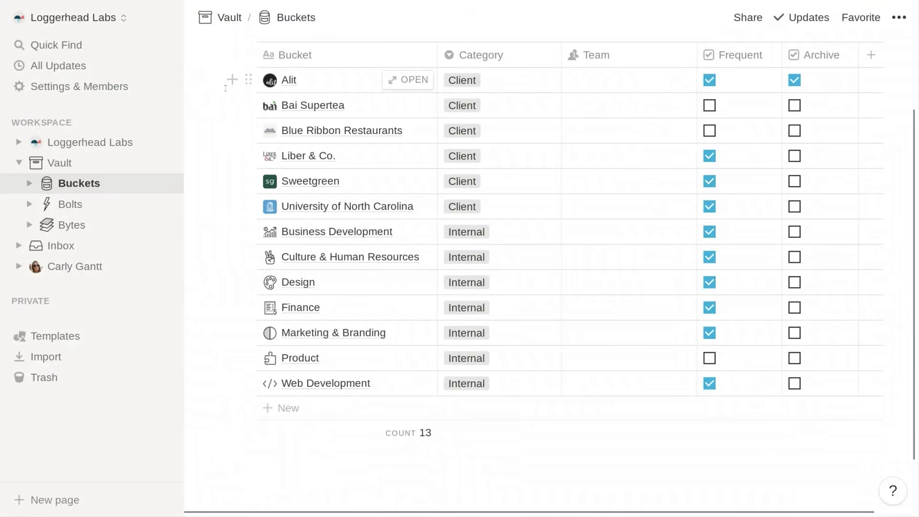
- Open the Bucket template of the Buckets database for editing
scroll(223, 86, up, 2)
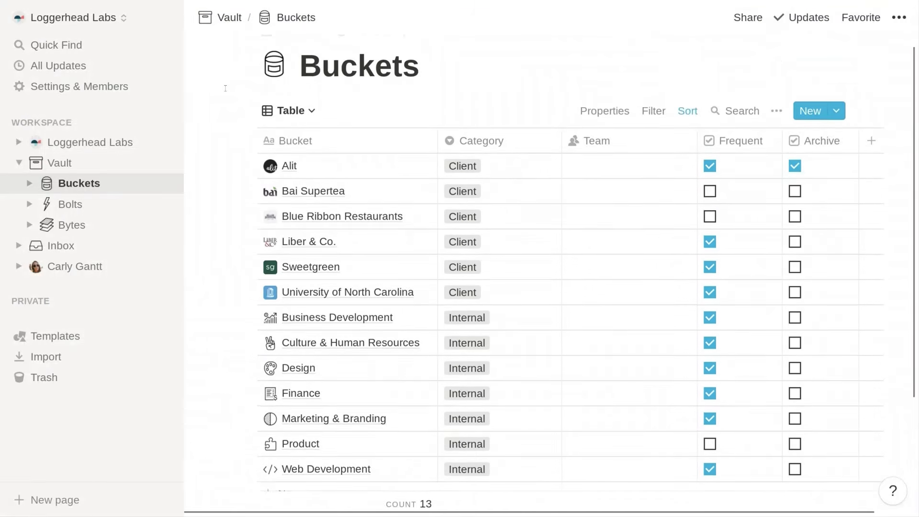
click(836, 112)
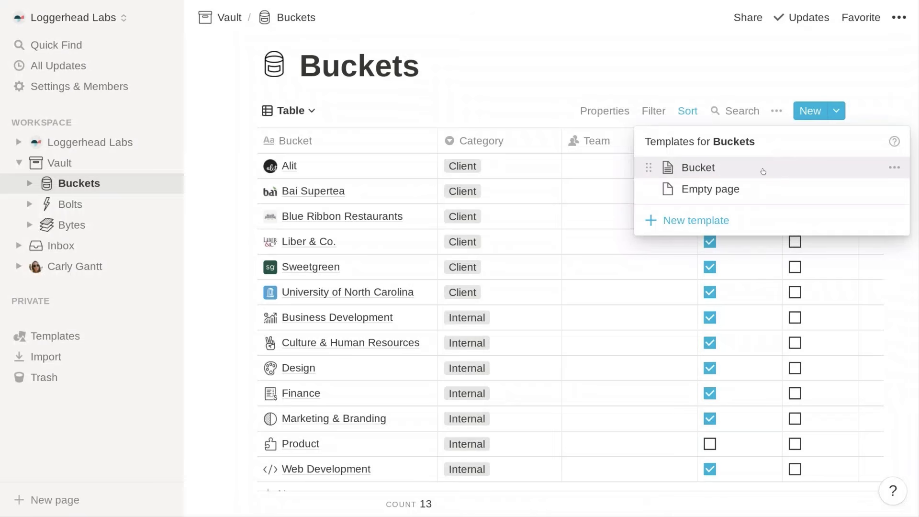
click(894, 167)
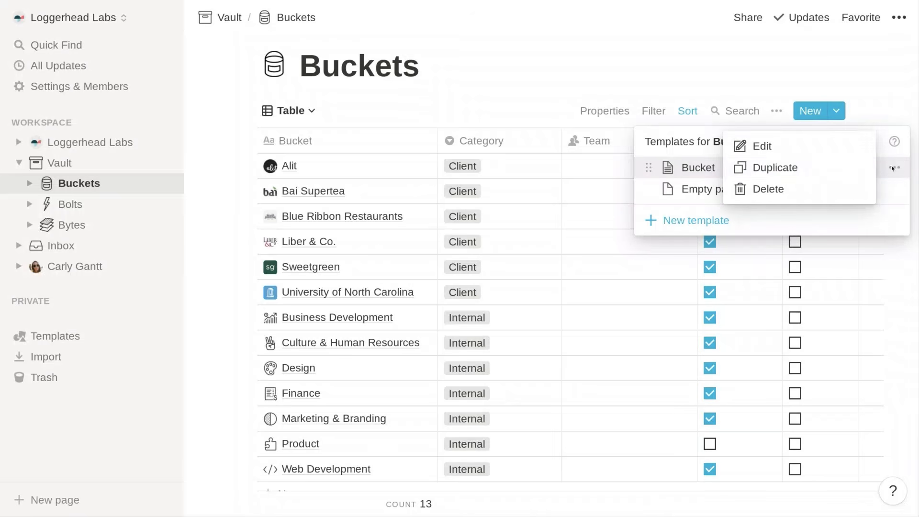
click(816, 147)
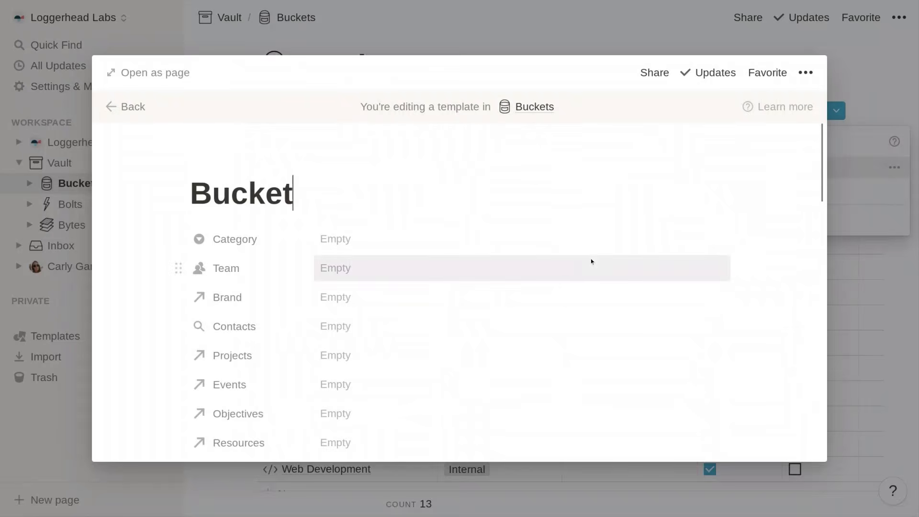
- Examine the Bucket template's Projects, Resources, Meetings & Events and Objectives sections, and its properties
scroll(557, 309, down, 10)
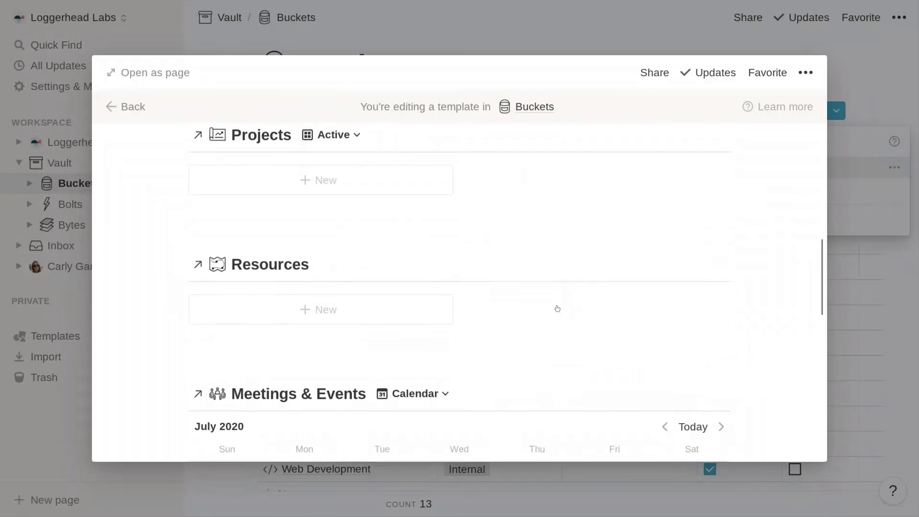
scroll(560, 312, down, 2)
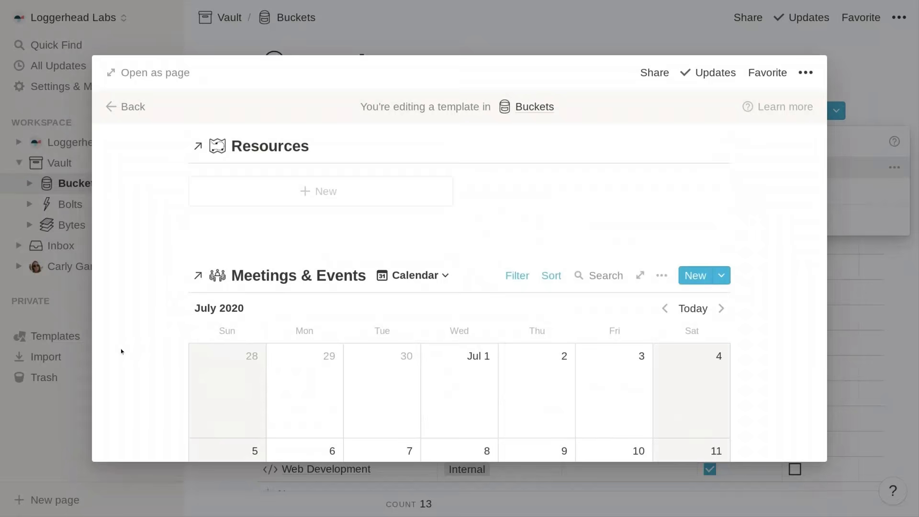
scroll(121, 349, down, 3)
scroll(121, 348, down, 7)
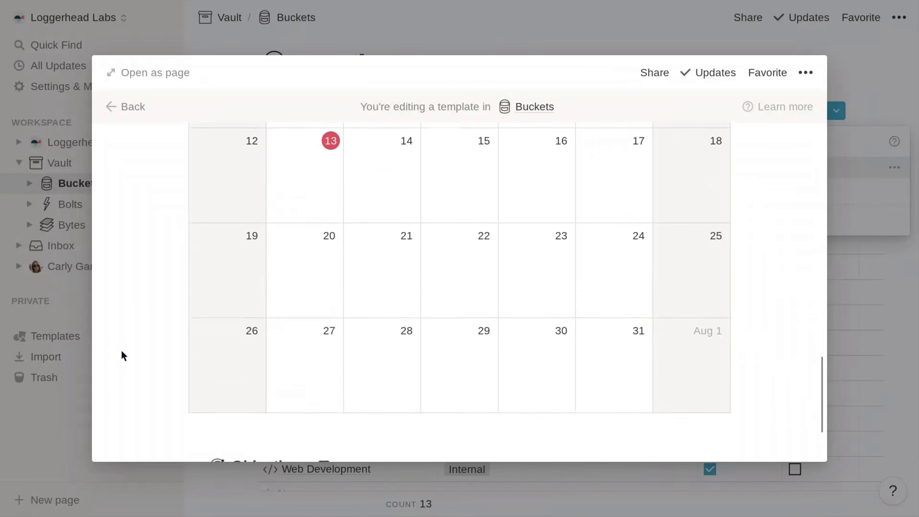
scroll(121, 356, down, 2)
scroll(121, 356, up, 6)
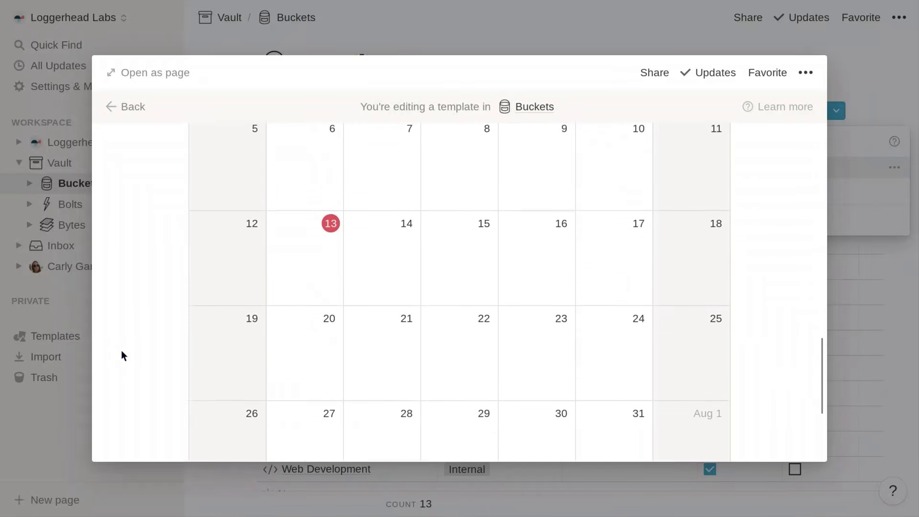
scroll(123, 355, up, 10)
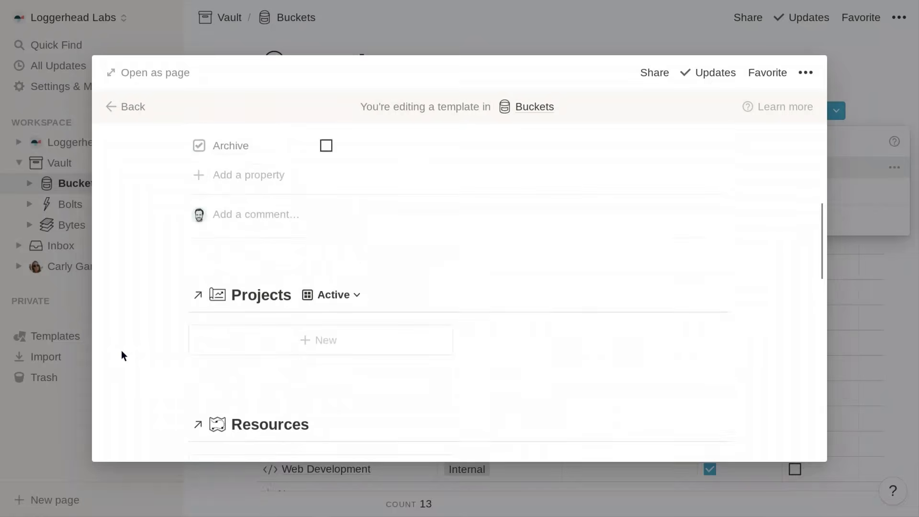
scroll(123, 355, up, 3)
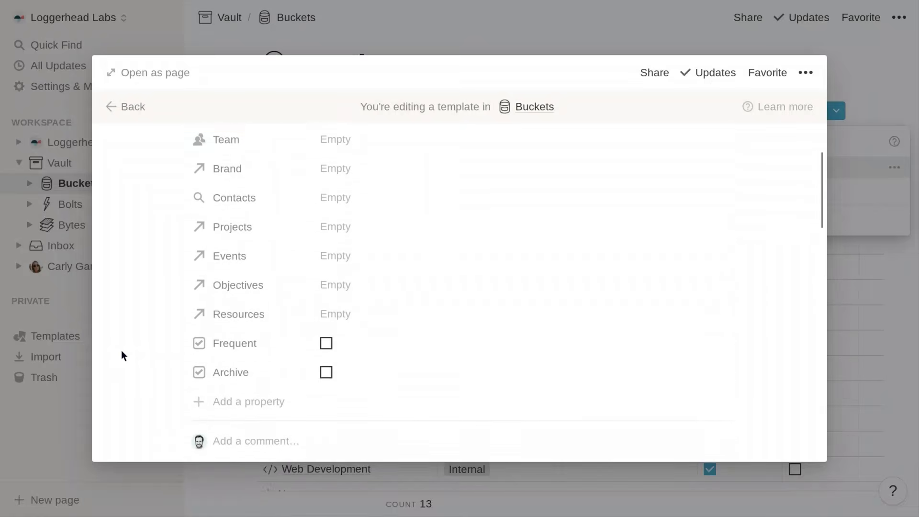
- Leave the Bucket template and return to the start of the Buckets table
click(126, 106)
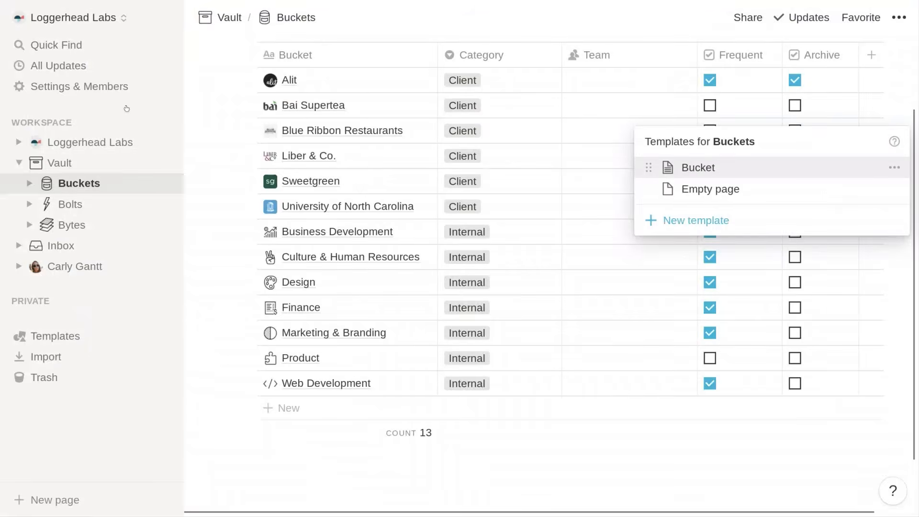
click(221, 127)
scroll(222, 127, up, 3)
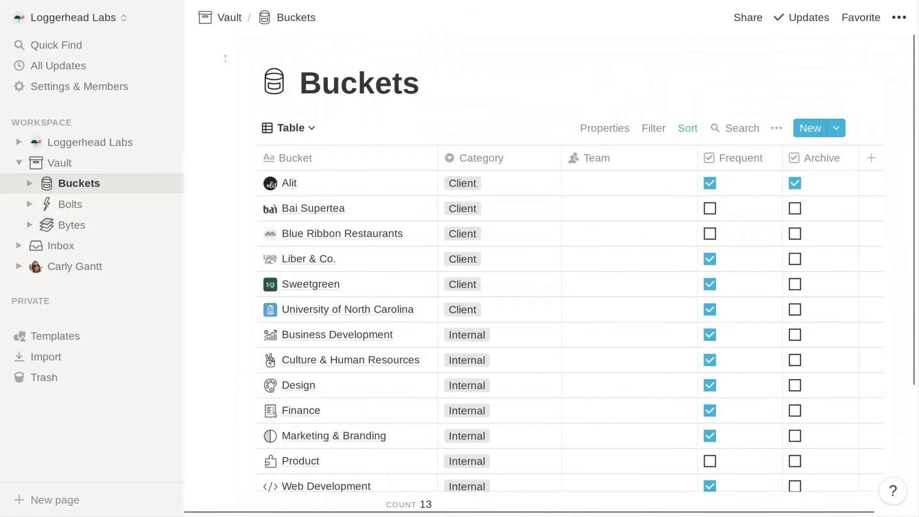
- Open the Projects database under Bolts in the Vault and switch it to the All view
click(228, 16)
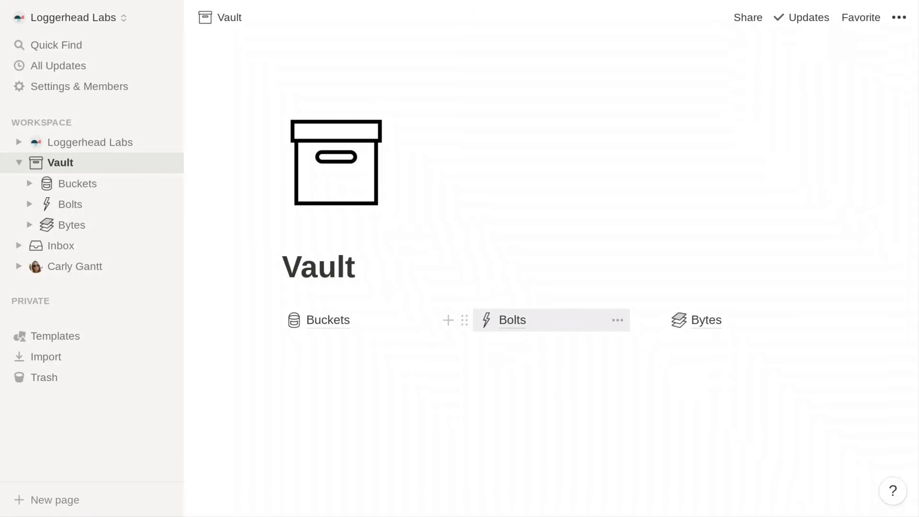
click(503, 324)
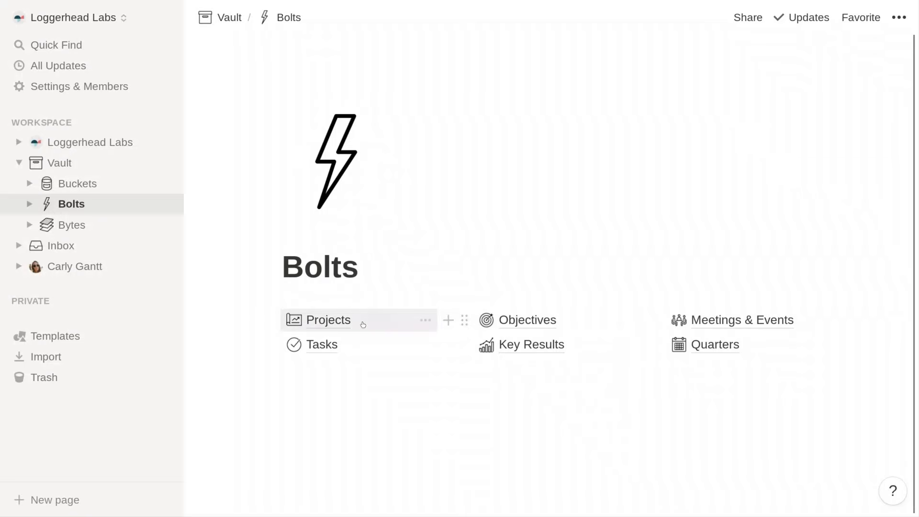
click(330, 322)
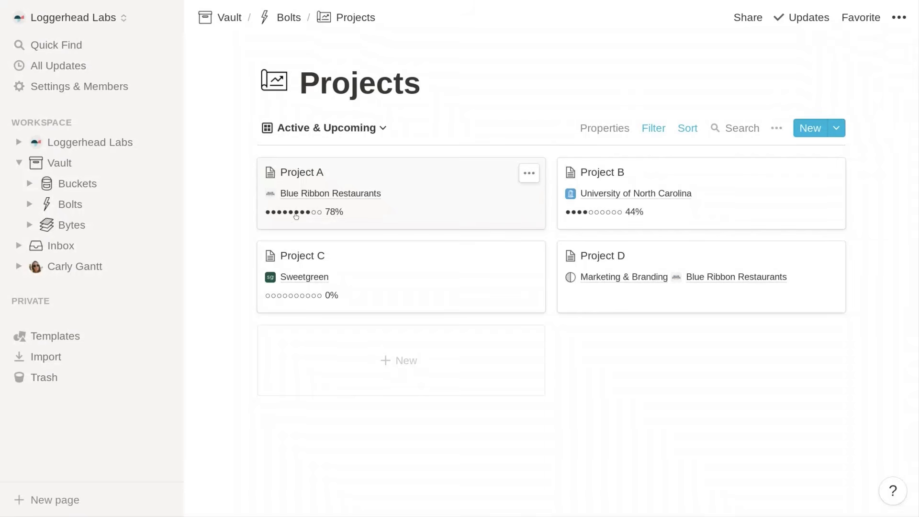
click(356, 129)
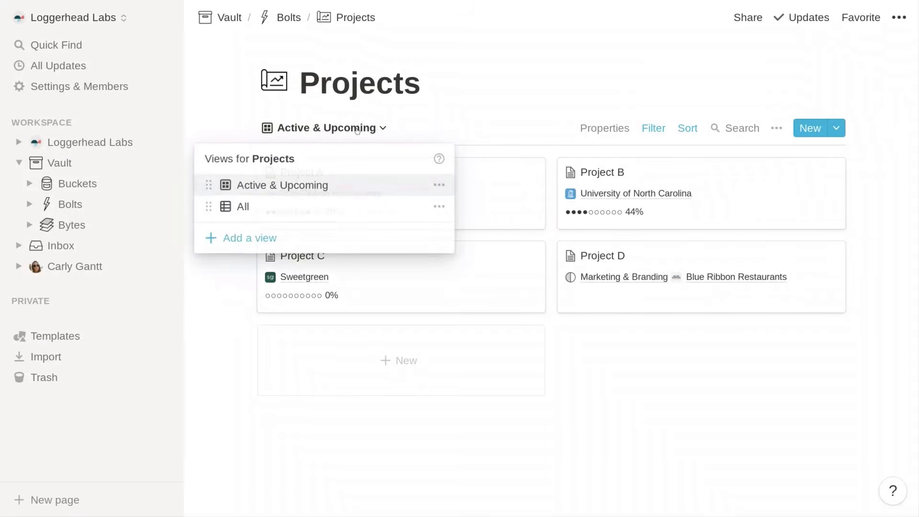
click(323, 210)
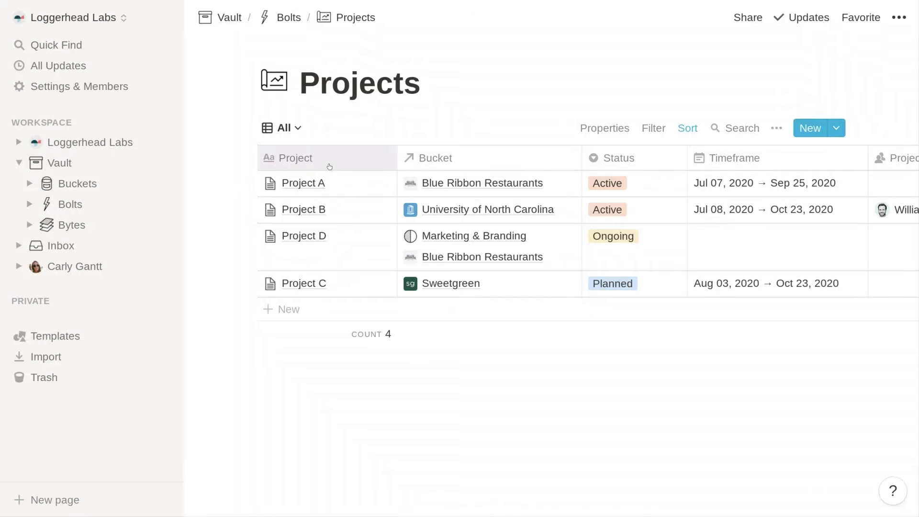
- View the available Status options for Project A and leave its status as it is
scroll(469, 201, right, 2)
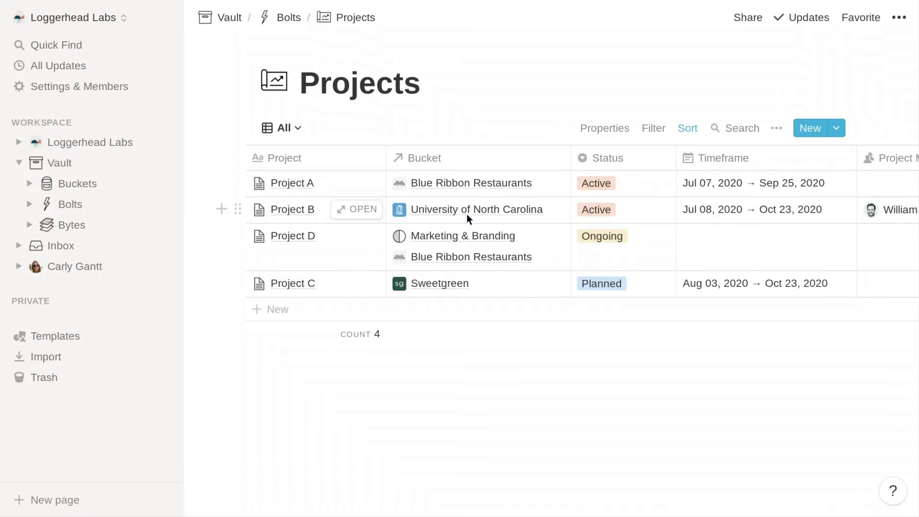
scroll(467, 214, right, 5)
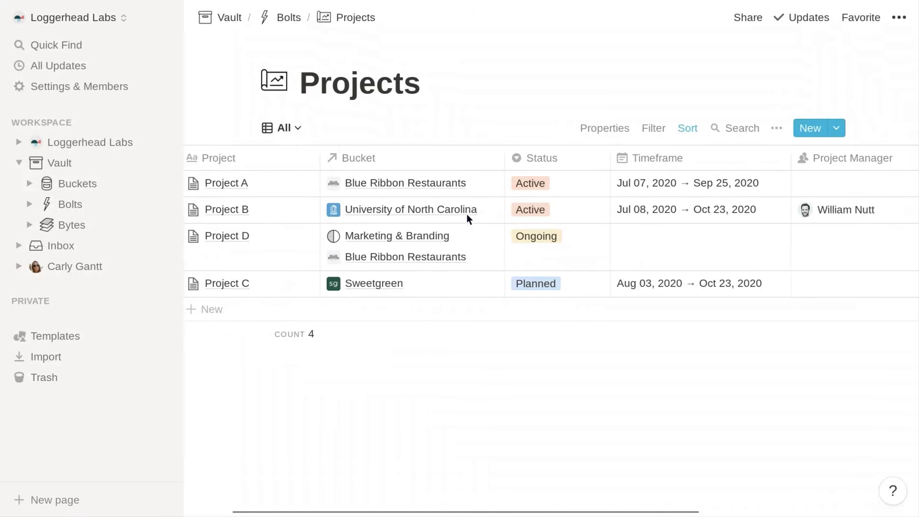
click(549, 188)
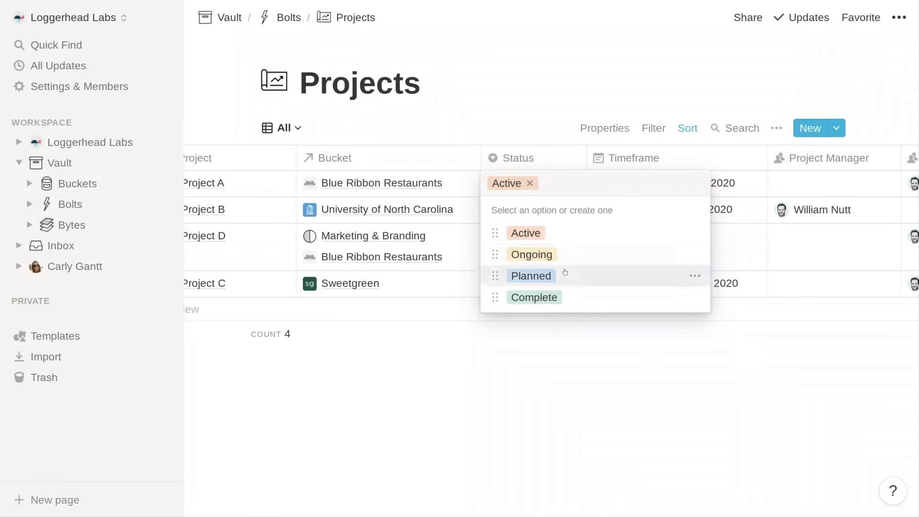
click(583, 380)
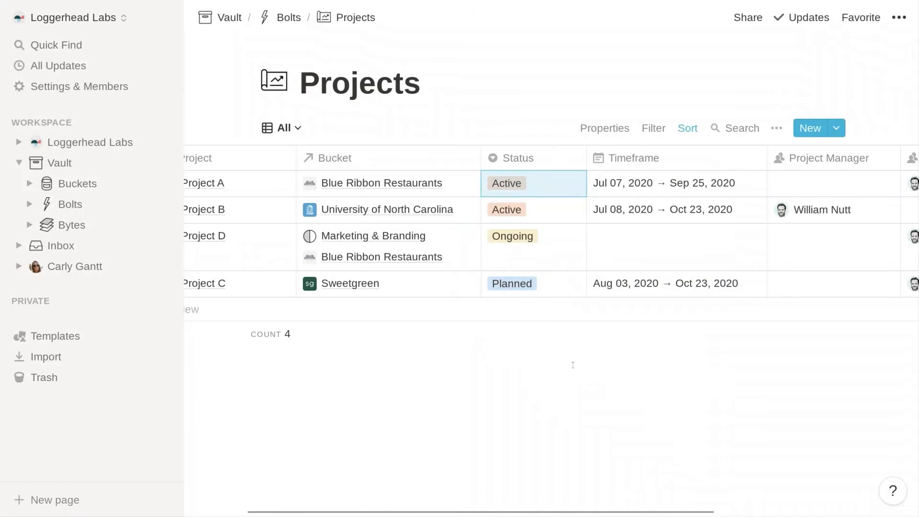
- Review the Timeframe, Project Manager, Team and Progress columns of the Projects table, then return to its first column
scroll(606, 237, right, 4)
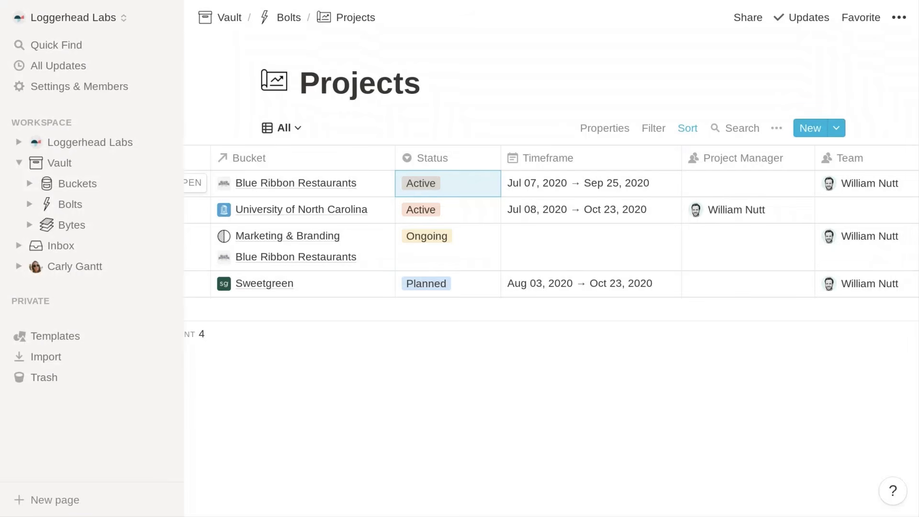
scroll(730, 179, right, 3)
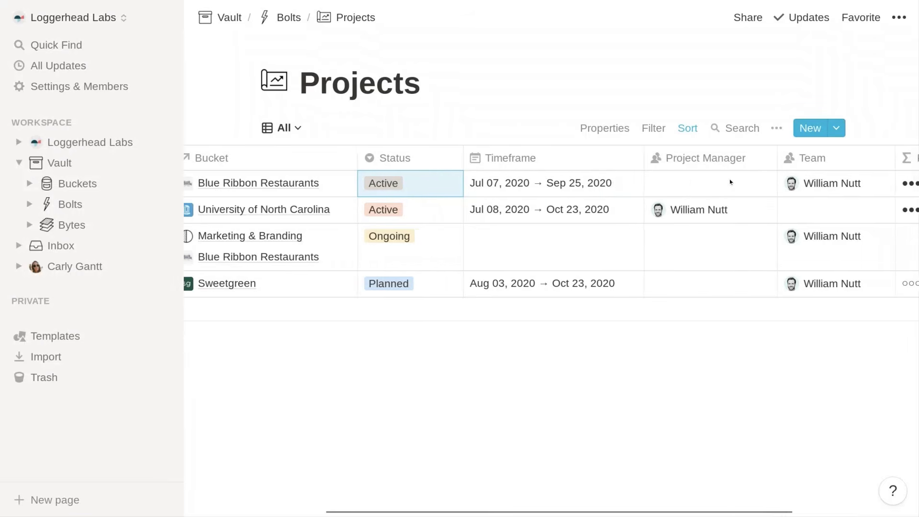
scroll(726, 186, right, 2)
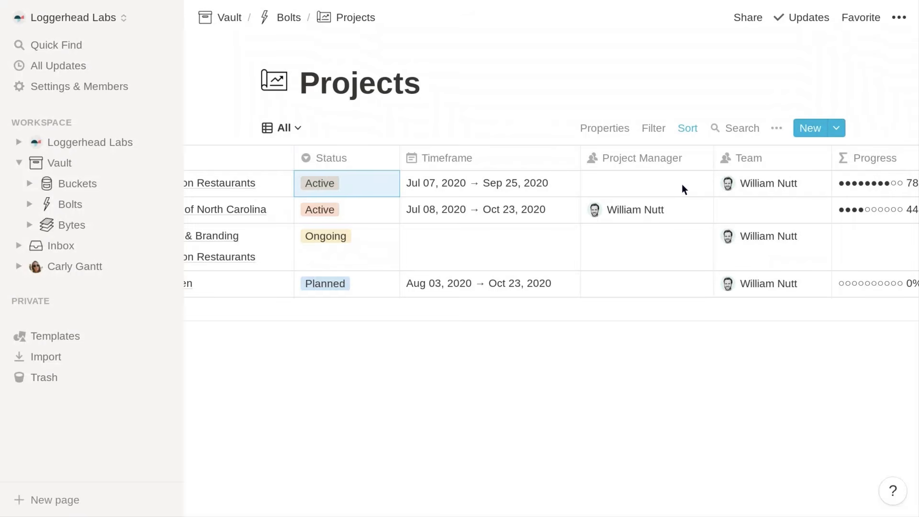
scroll(682, 184, right, 4)
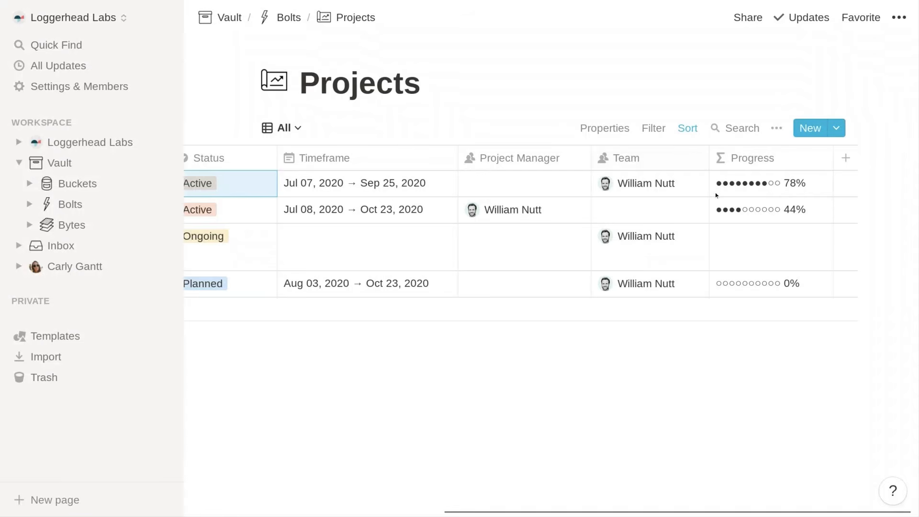
scroll(711, 192, left, 10)
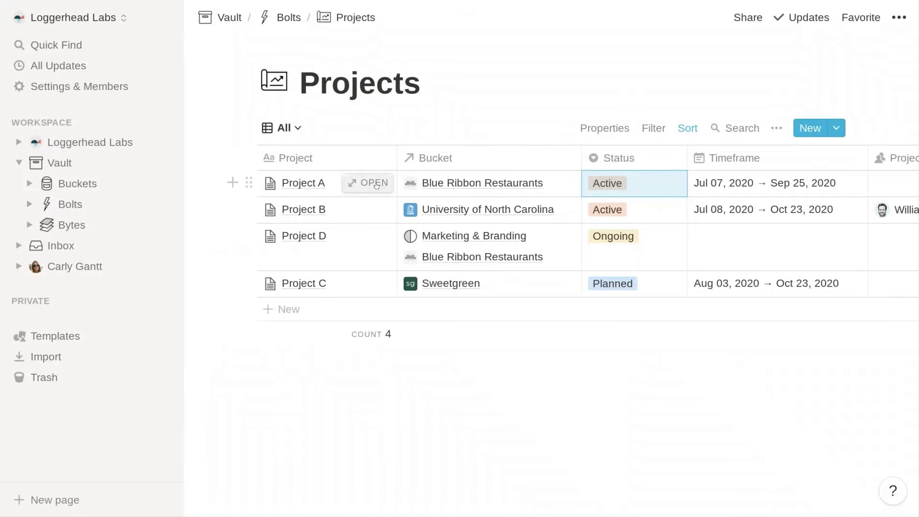
- Open Project A as a full page and review its properties, from Bucket and Status to Progress (%)
click(378, 185)
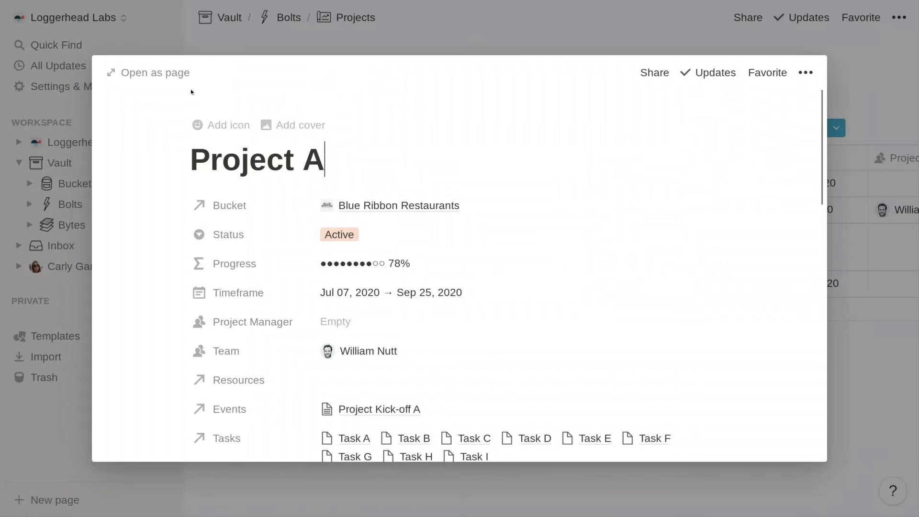
click(148, 73)
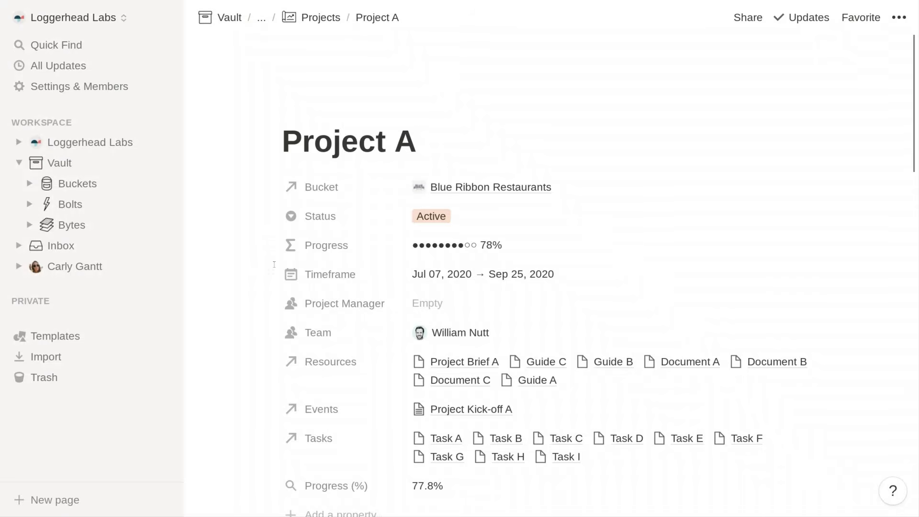
scroll(269, 263, down, 2)
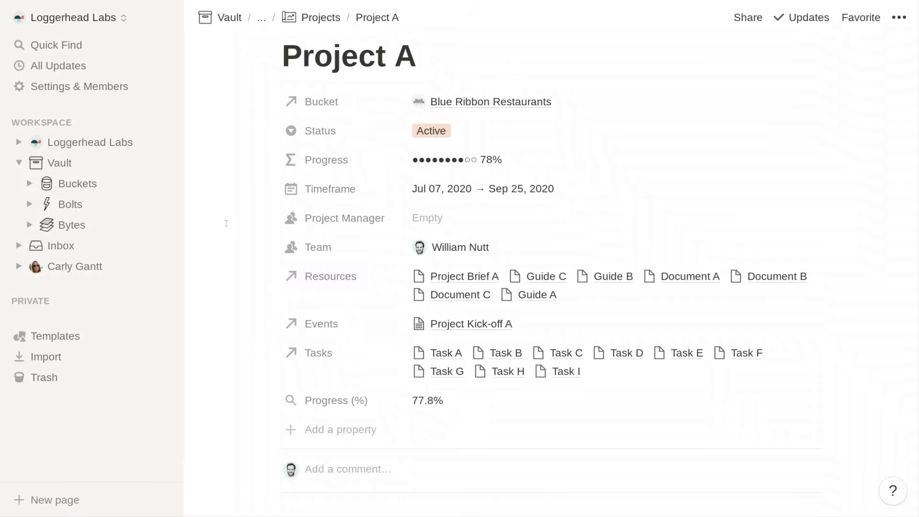
scroll(230, 232, down, 2)
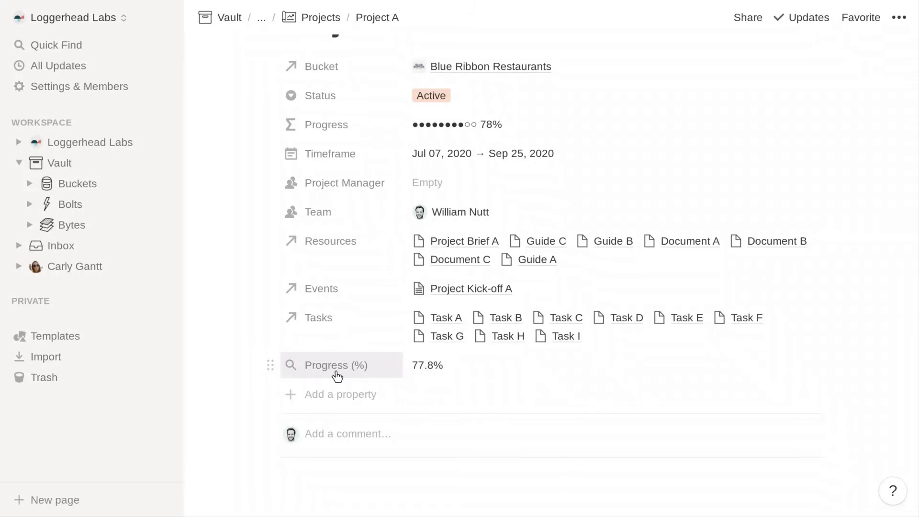
scroll(338, 377, up, 1)
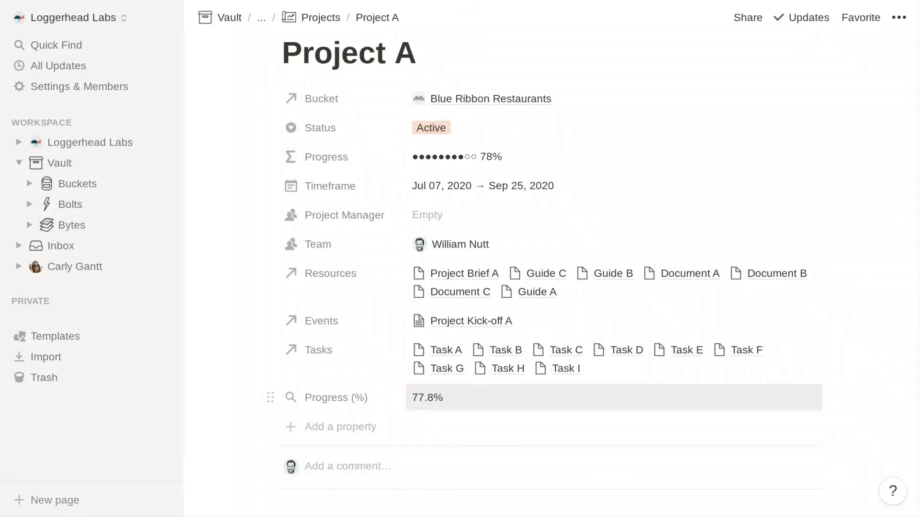
- Inspect Project A's Progress (%) rollup settings and the formula behind its Progress property, closing each without edits
click(444, 401)
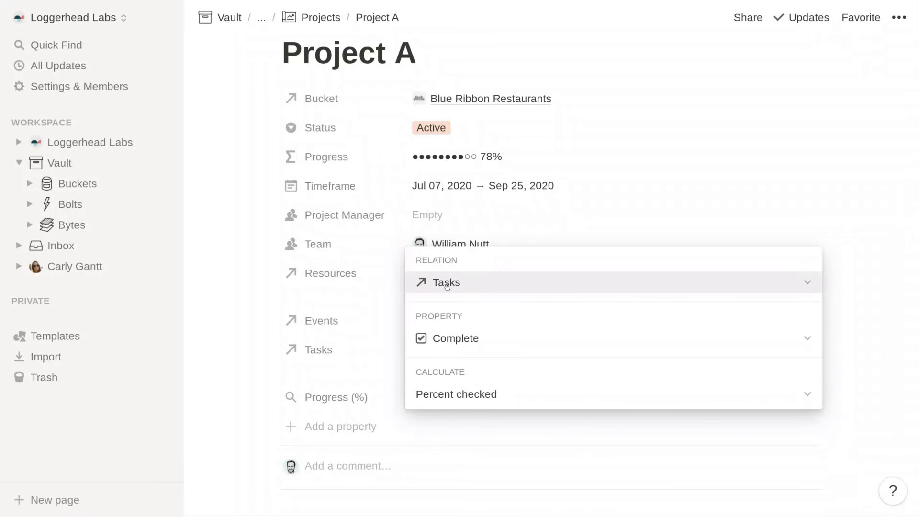
click(254, 354)
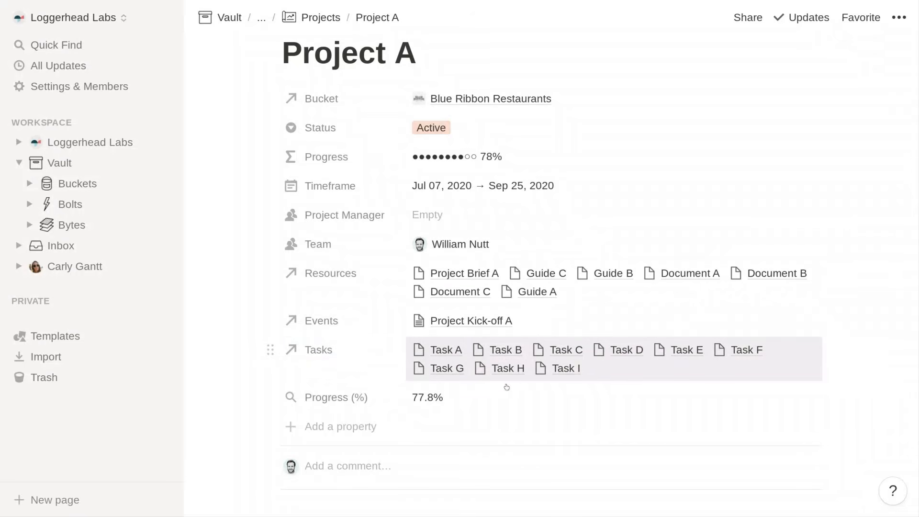
click(453, 400)
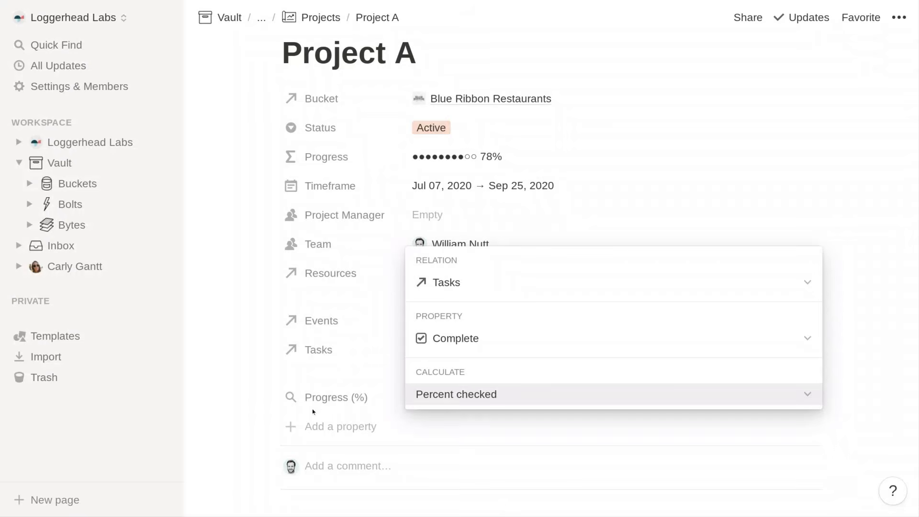
click(255, 411)
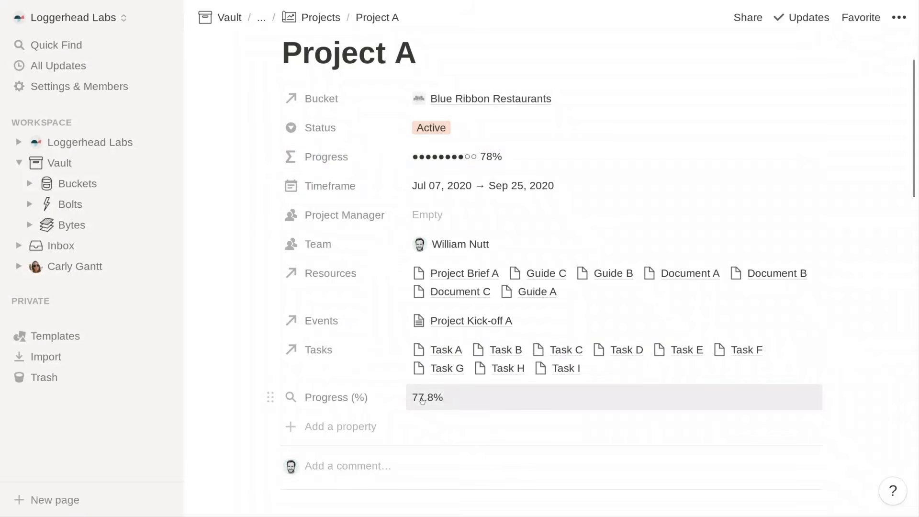
click(474, 164)
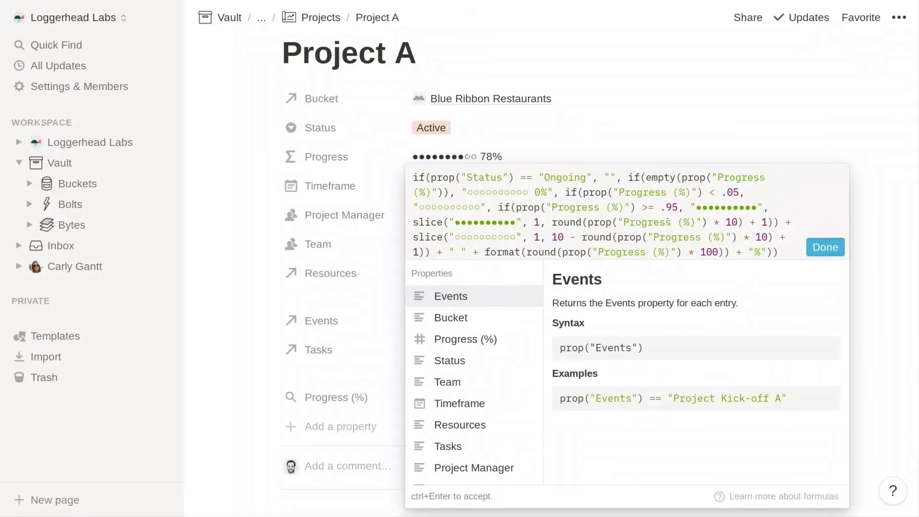
click(222, 157)
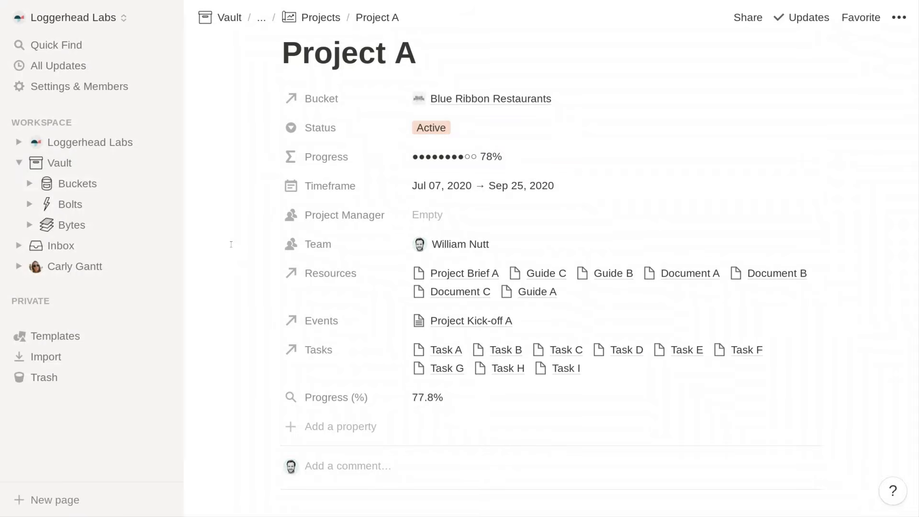
- Examine the Links section and the linked Resources and Tasks databases in Project A's page body
scroll(237, 250, down, 3)
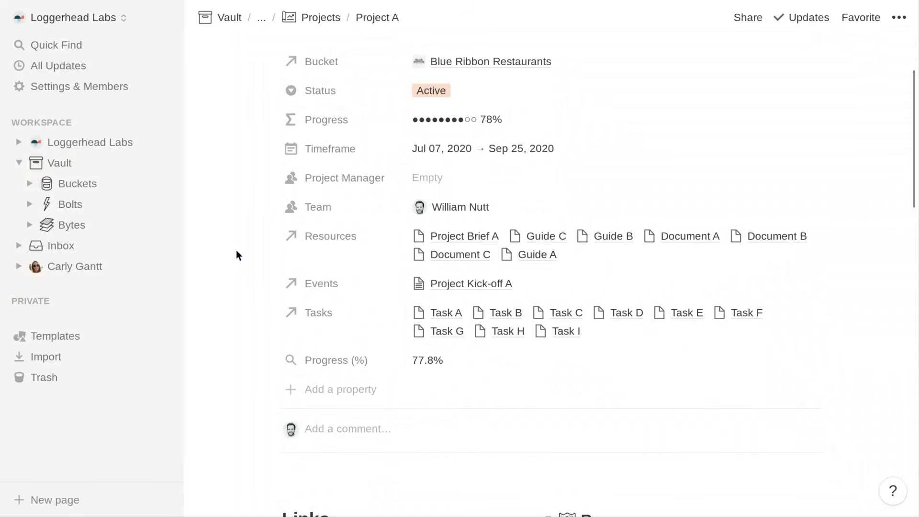
scroll(237, 250, down, 5)
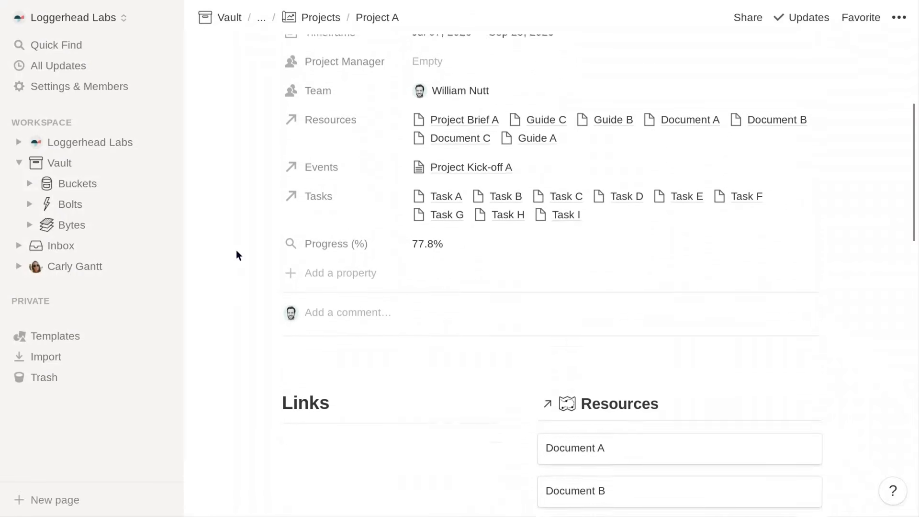
scroll(237, 249, down, 4)
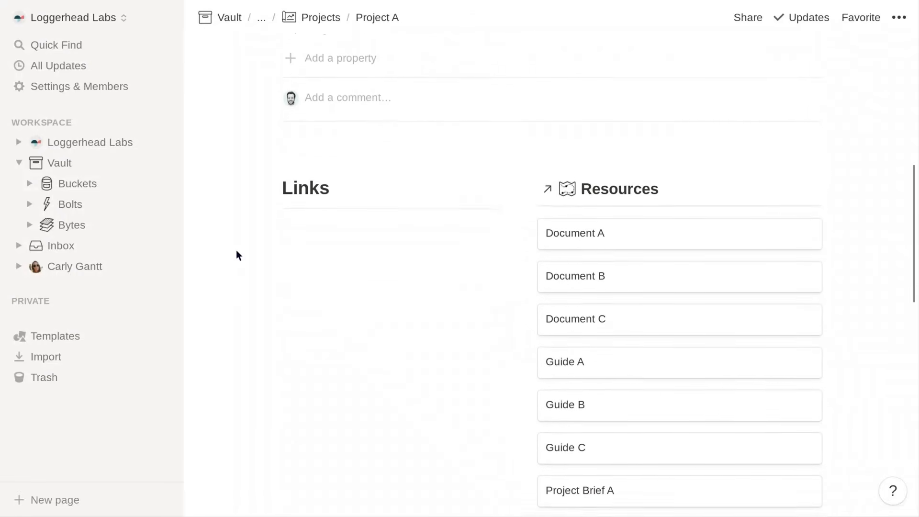
scroll(237, 250, down, 1)
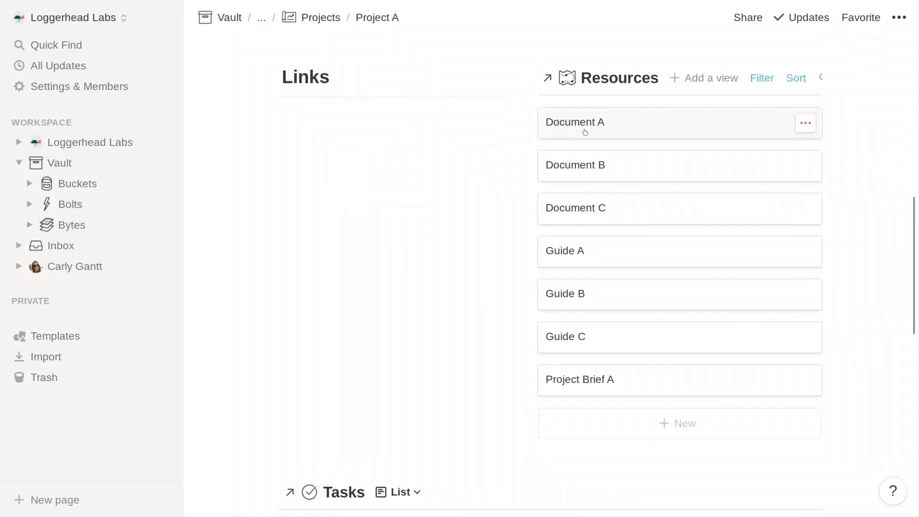
scroll(216, 258, down, 1)
scroll(216, 258, down, 5)
scroll(221, 265, down, 2)
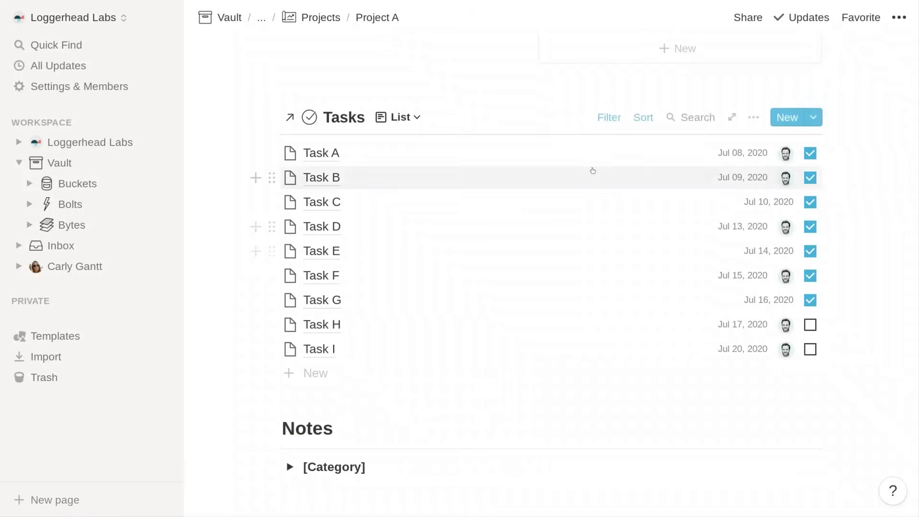
mouse_move(784, 157)
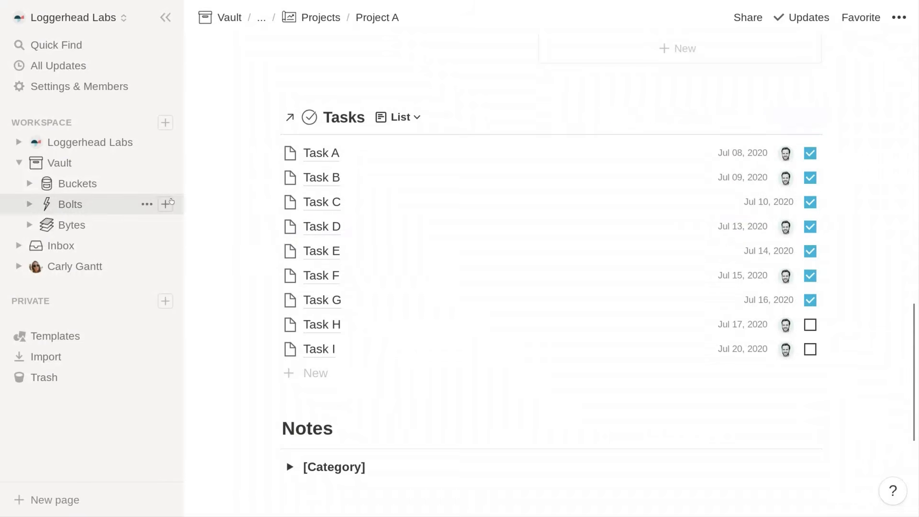
- Show Project A's linked Tasks in the Table view, then return them to the List view
click(403, 117)
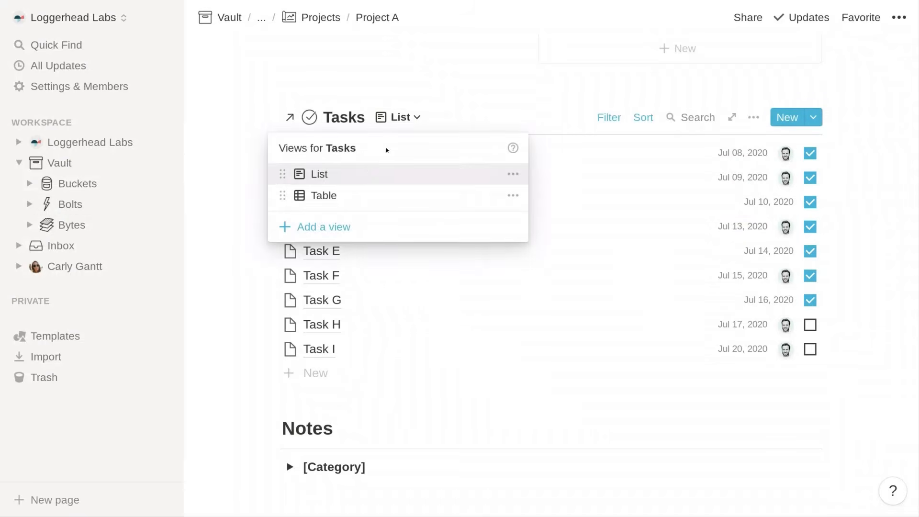
click(364, 195)
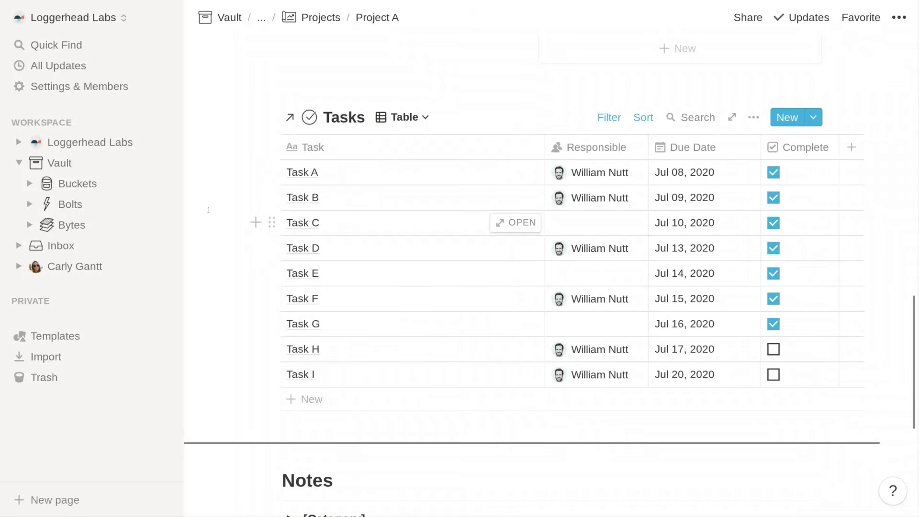
scroll(426, 199, down, 1)
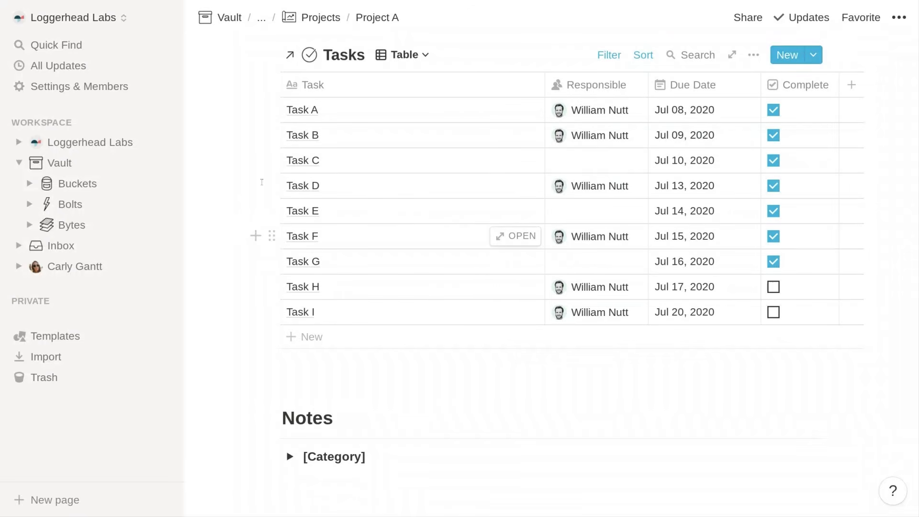
click(404, 55)
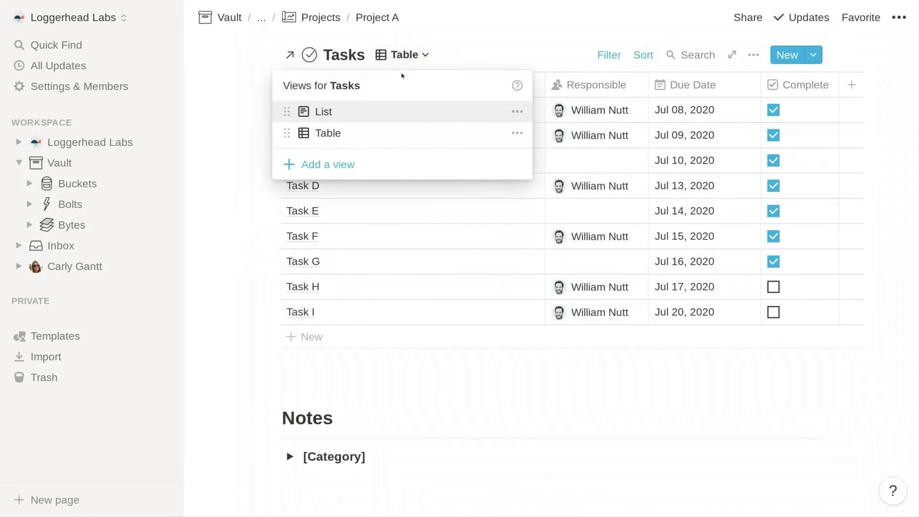
click(391, 113)
- Review the Notes section of Project A and switch its linked Meetings & Events database to the Calendar view
scroll(193, 277, down, 2)
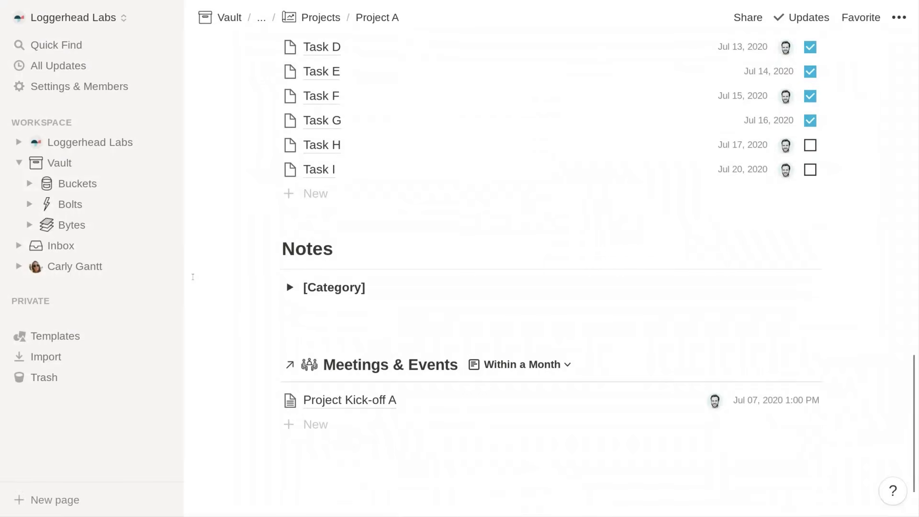
scroll(193, 277, down, 2)
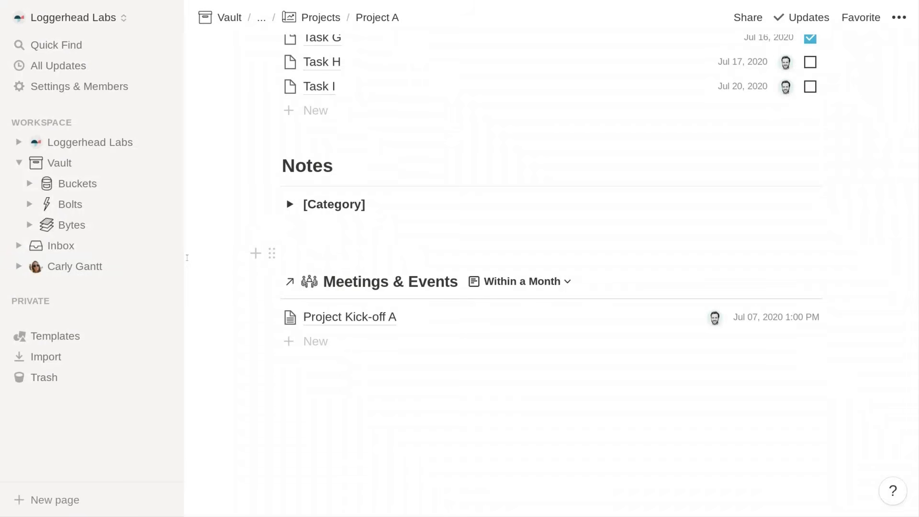
scroll(188, 259, down, 1)
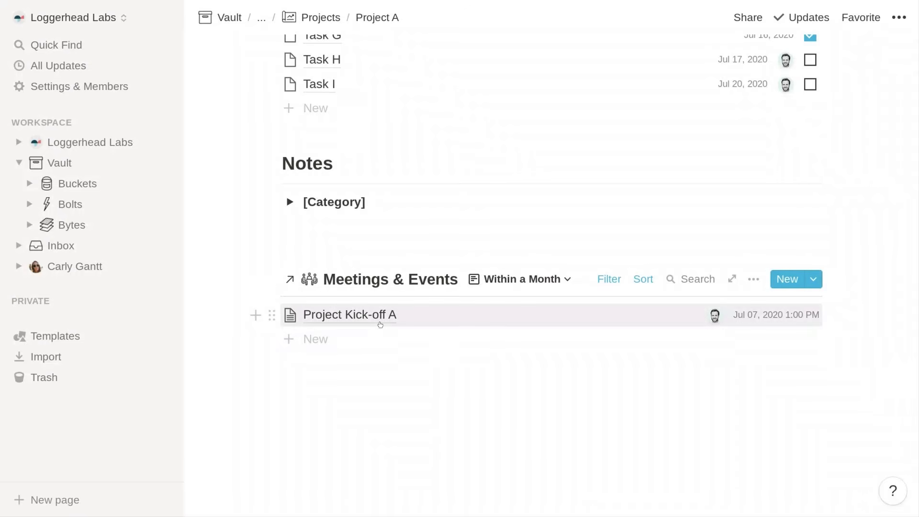
click(519, 286)
click(504, 360)
scroll(208, 331, down, 4)
scroll(208, 331, down, 4)
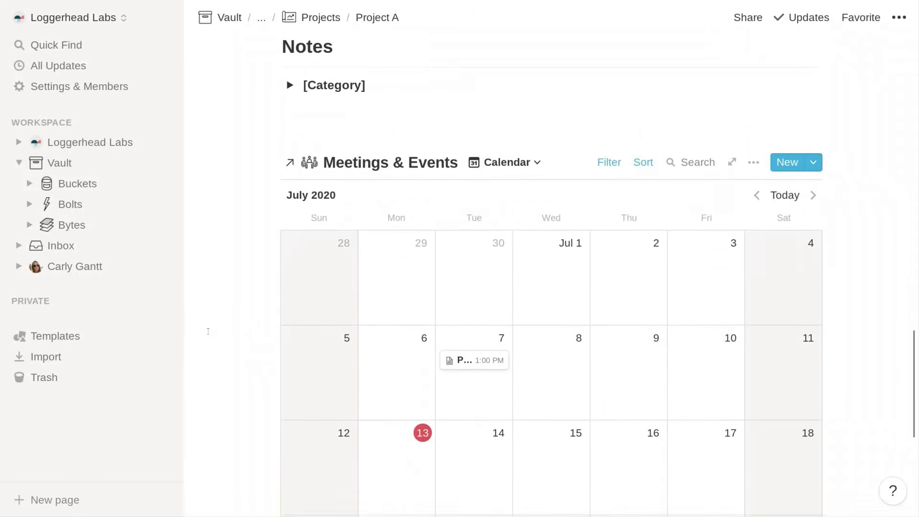
- Return to the Projects database and switch it to the Active & Upcoming view
scroll(212, 337, up, 12)
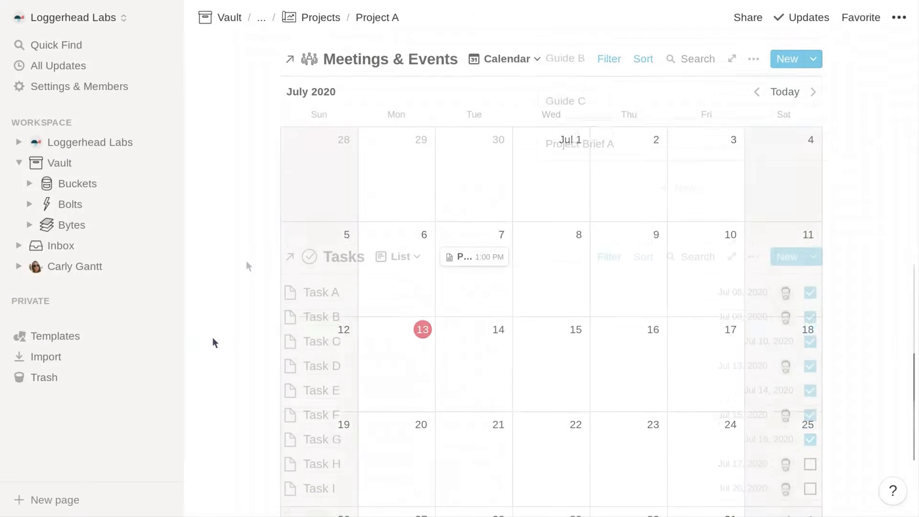
scroll(246, 266, up, 5)
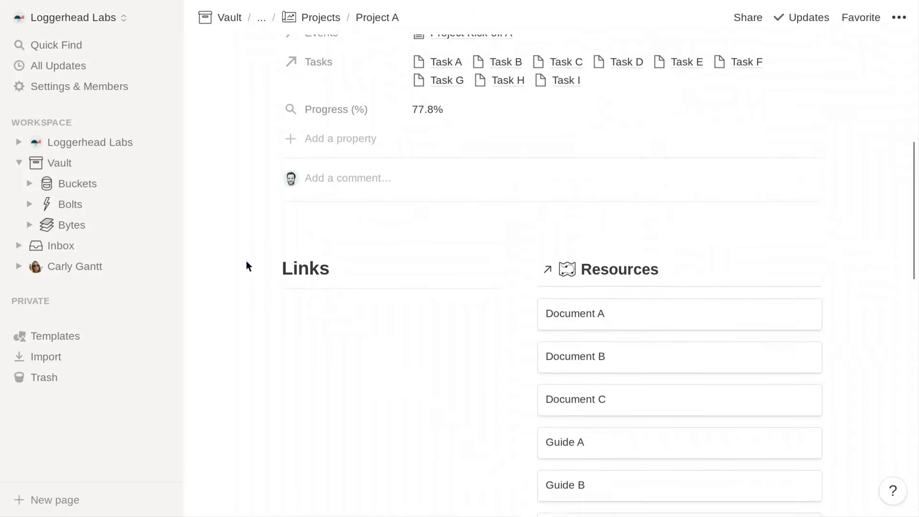
click(324, 17)
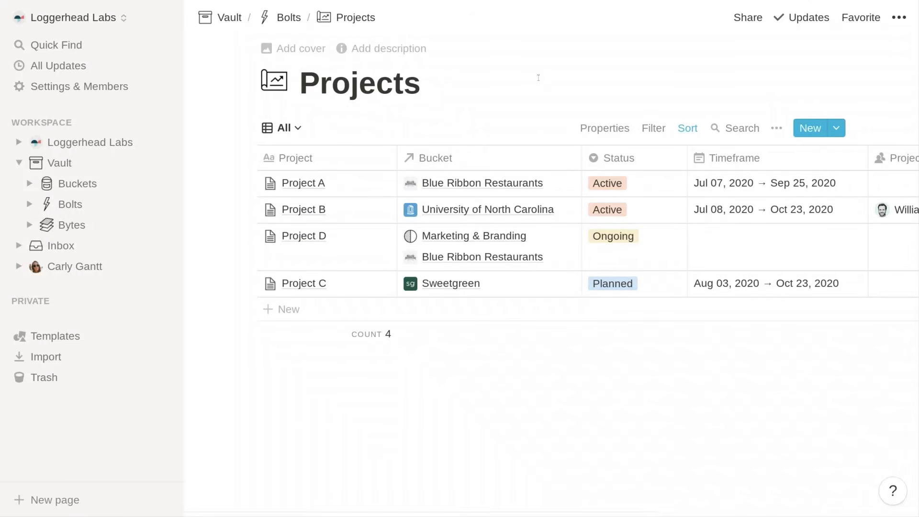
click(290, 136)
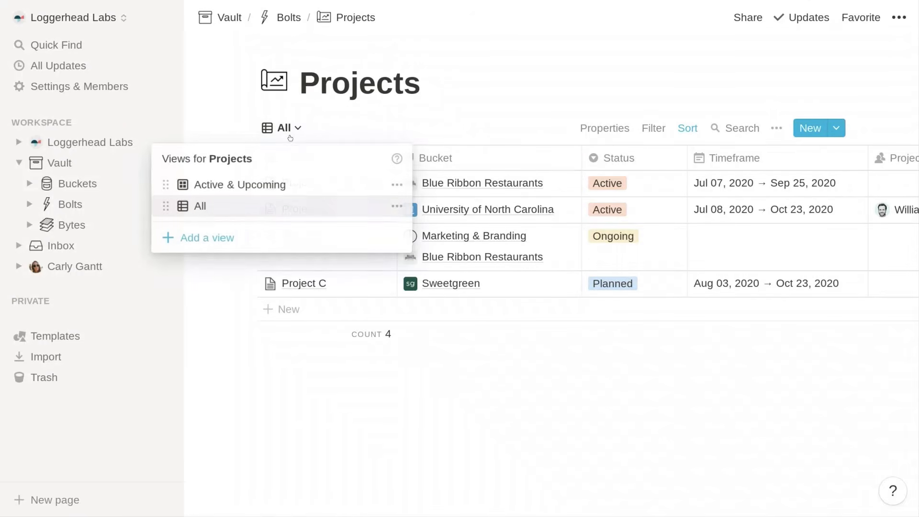
click(283, 186)
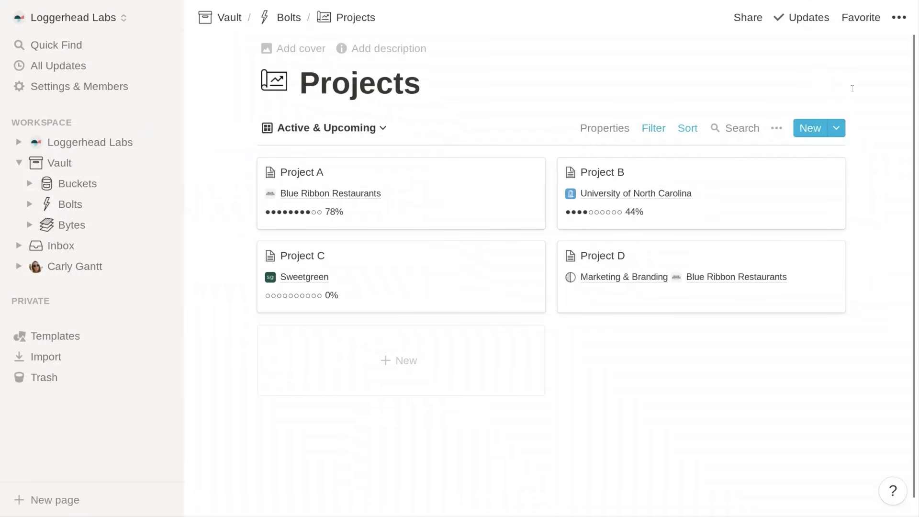
- View the templates available for the Projects database, then close the list
click(837, 130)
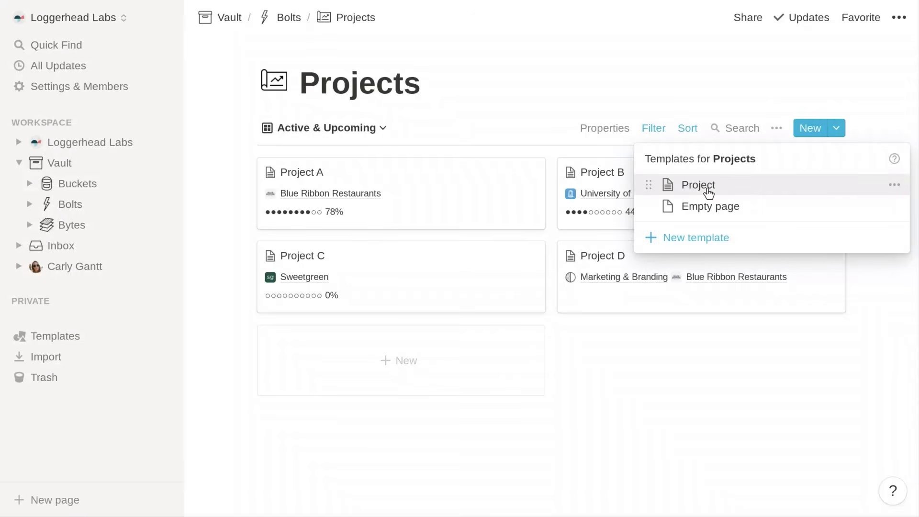
click(456, 85)
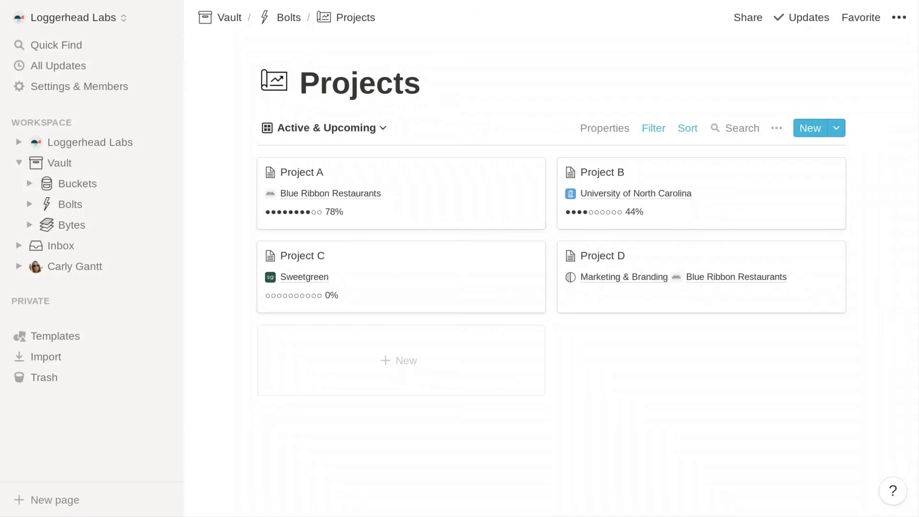
- Open the Tasks database under Bolts and review its columns through to the Project relation
click(285, 18)
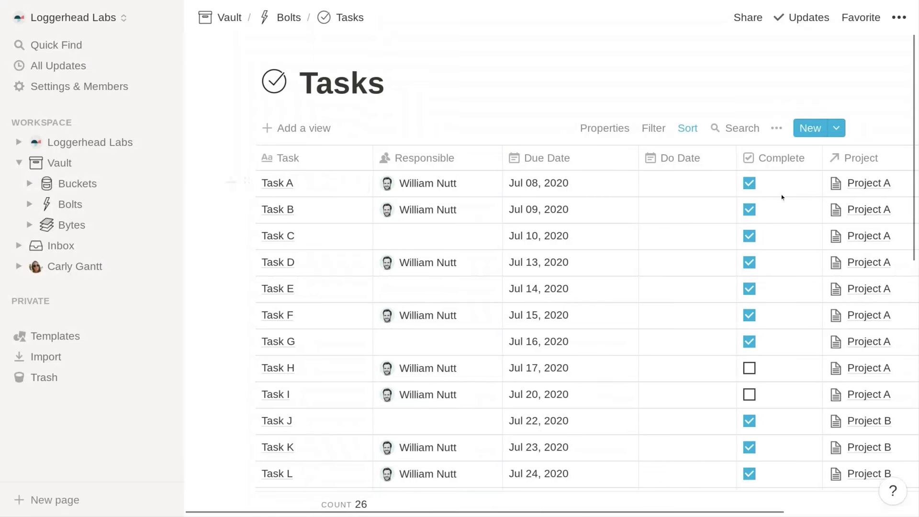
scroll(781, 194, right, 1)
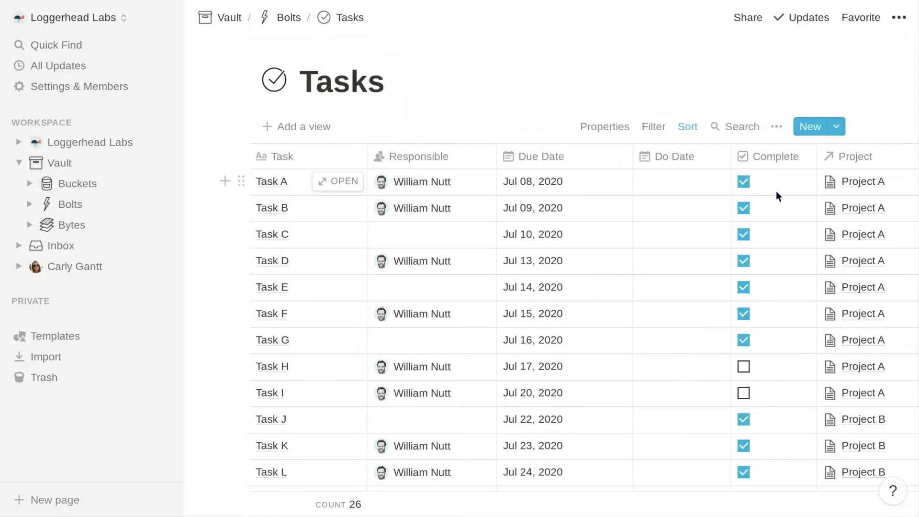
scroll(777, 191, right, 5)
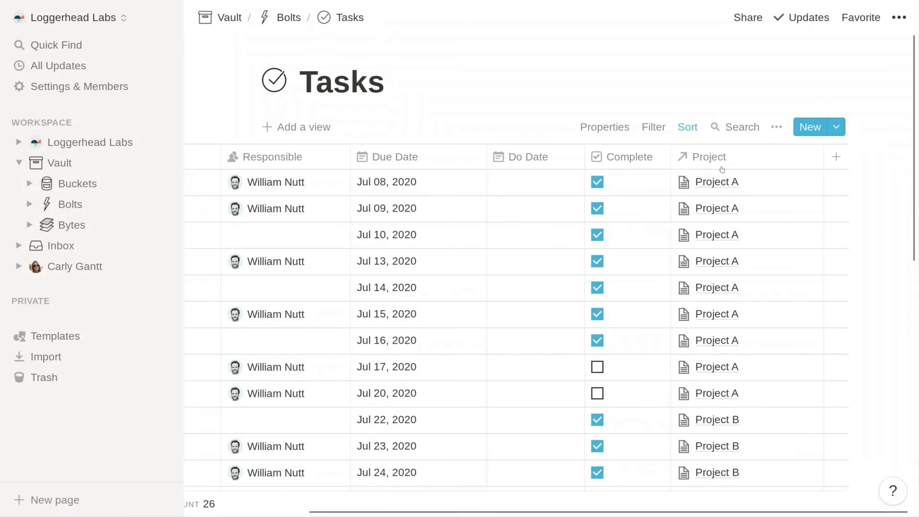
- Review the list of properties in the Tasks database, including the hidden Event and Bucket properties, then return to the table's first columns
click(616, 130)
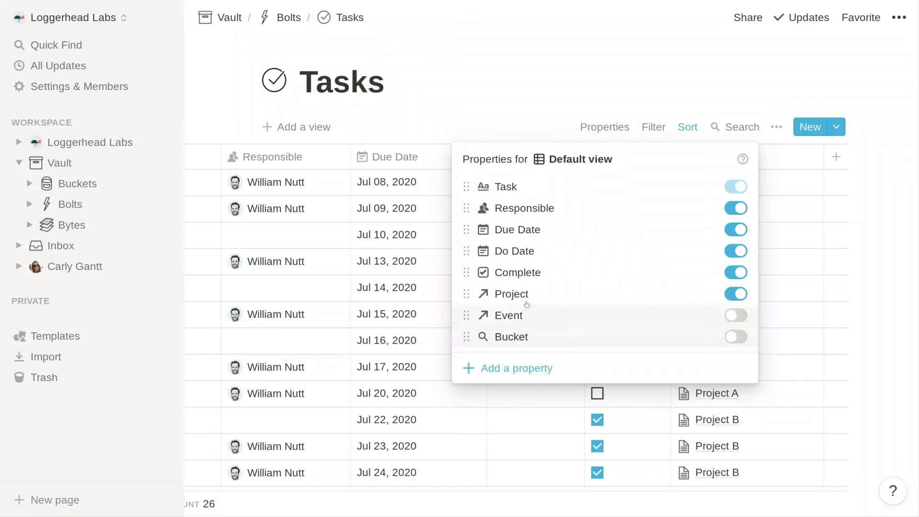
click(525, 84)
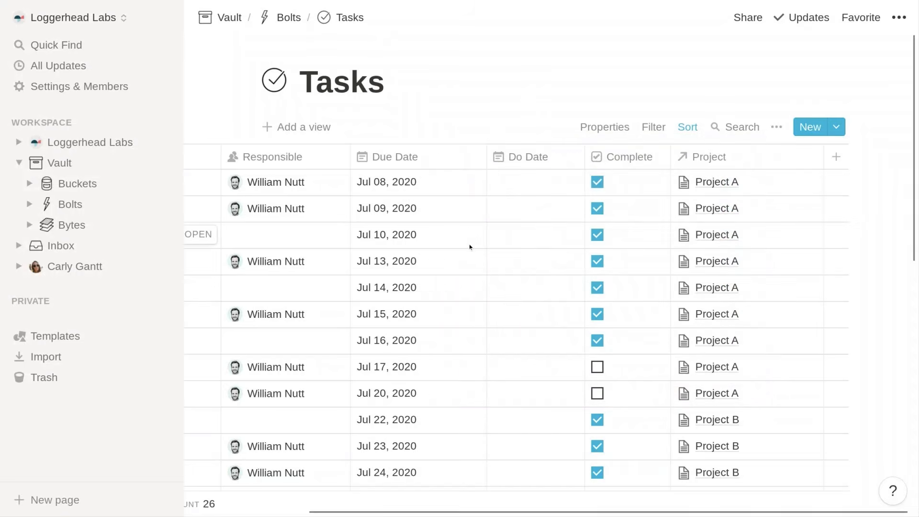
scroll(469, 244, left, 5)
scroll(470, 245, right, 1)
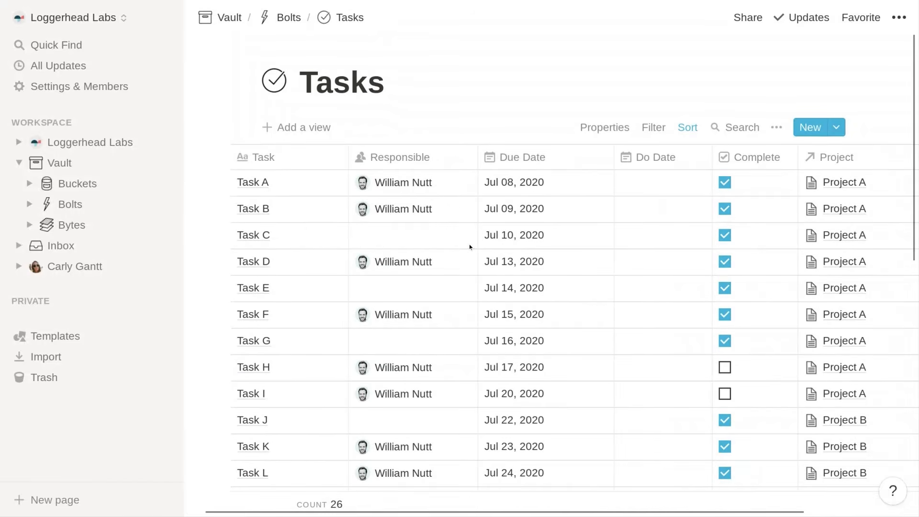
- Open the Objectives database under Bolts and switch it to the All view
click(289, 19)
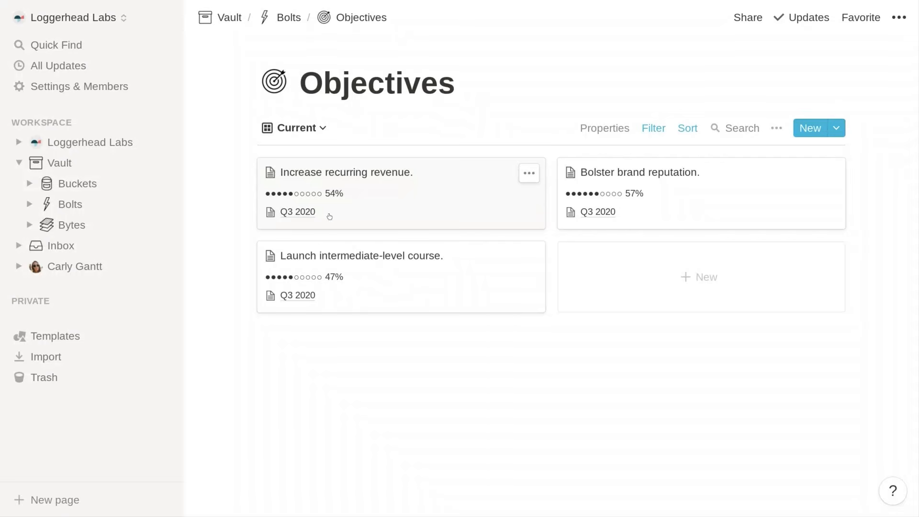
click(300, 128)
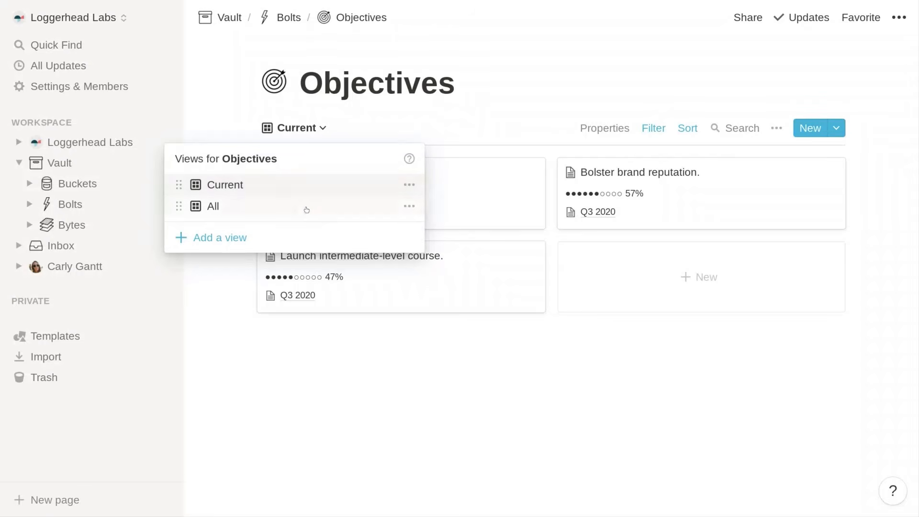
click(307, 213)
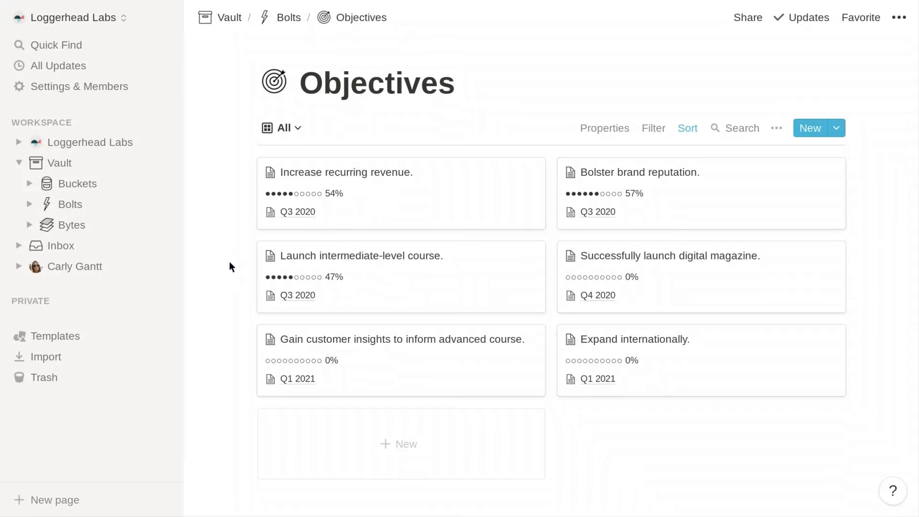
- Open the "Increase recurring revenue." objective as a full page and review its properties and linked Key Results section
click(460, 196)
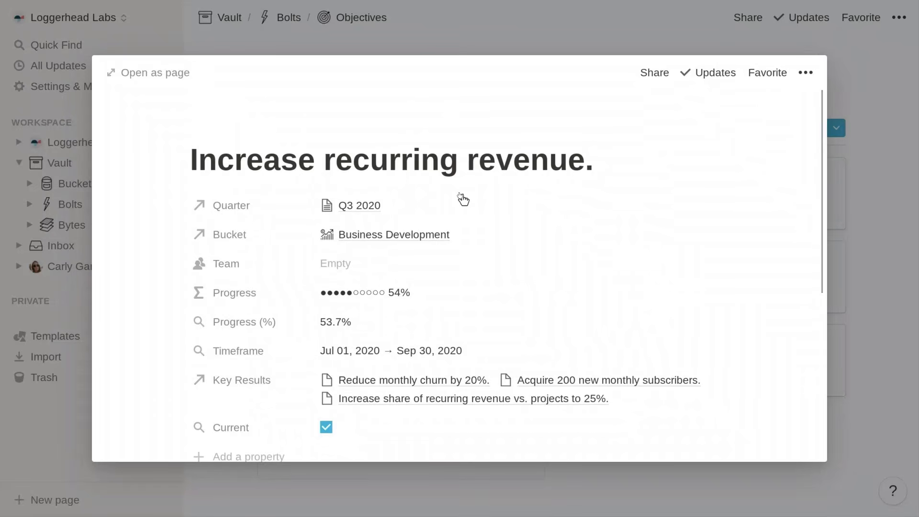
click(149, 73)
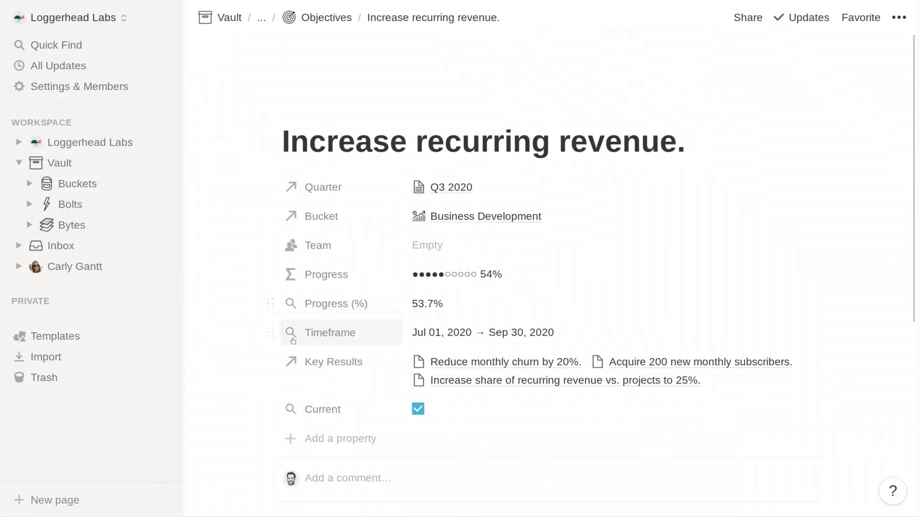
scroll(248, 336, down, 1)
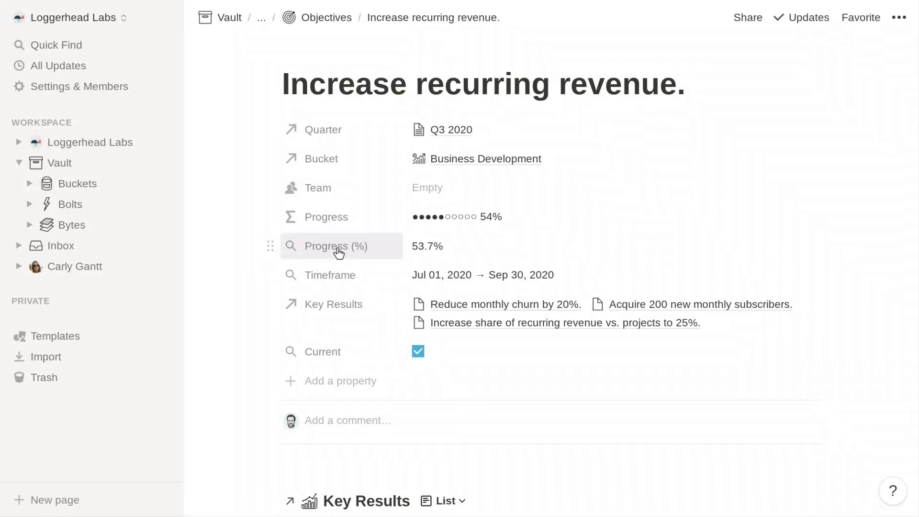
scroll(338, 253, down, 3)
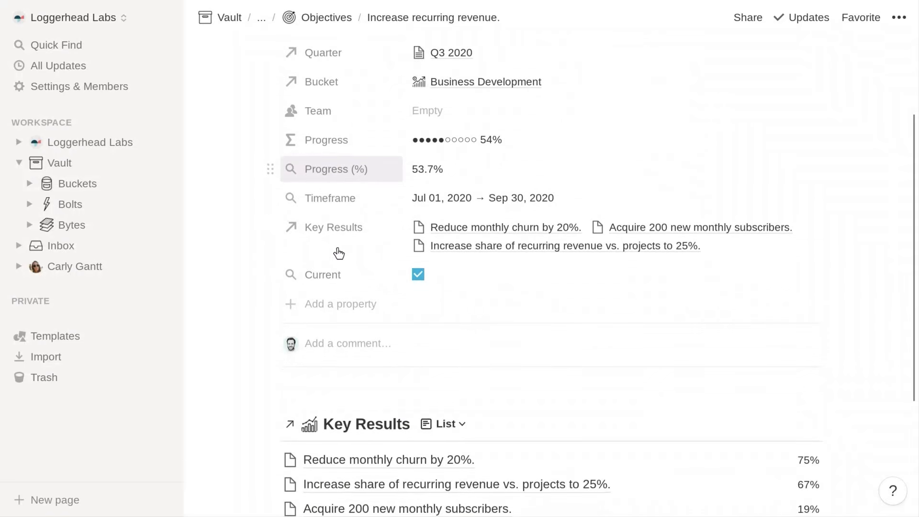
scroll(339, 253, down, 2)
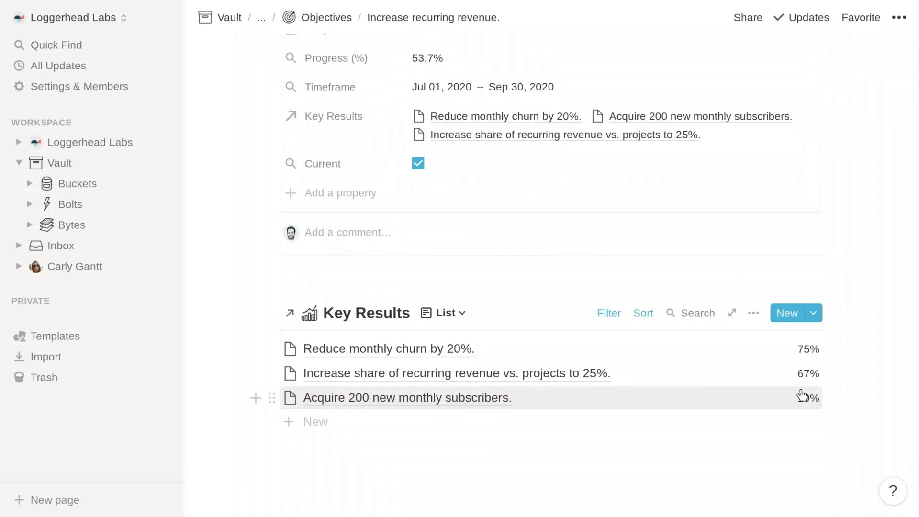
scroll(802, 395, up, 3)
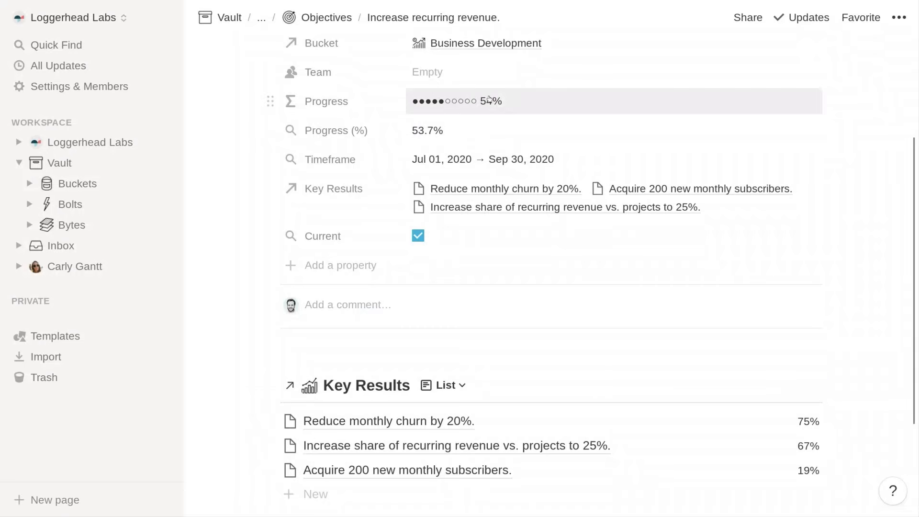
- Inspect the relation, property and calculation settings of the objective's Progress (%) rollup, then close them
click(436, 133)
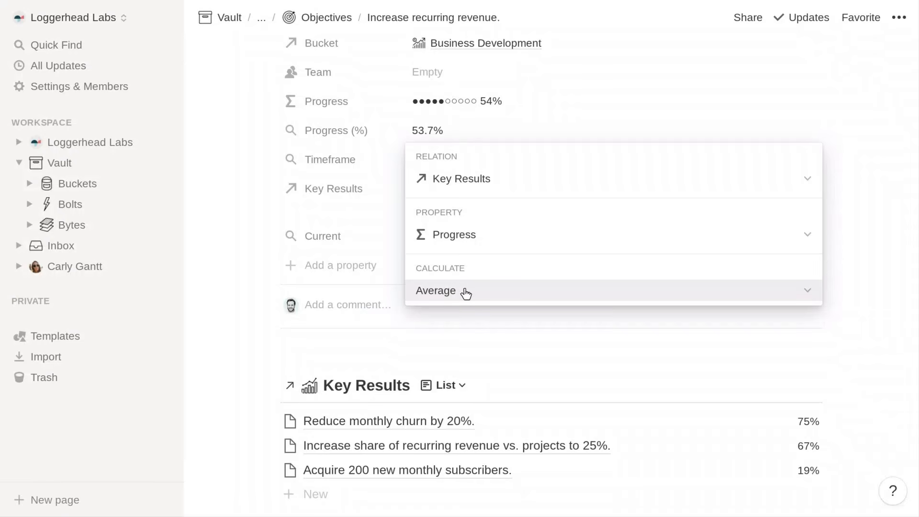
click(241, 253)
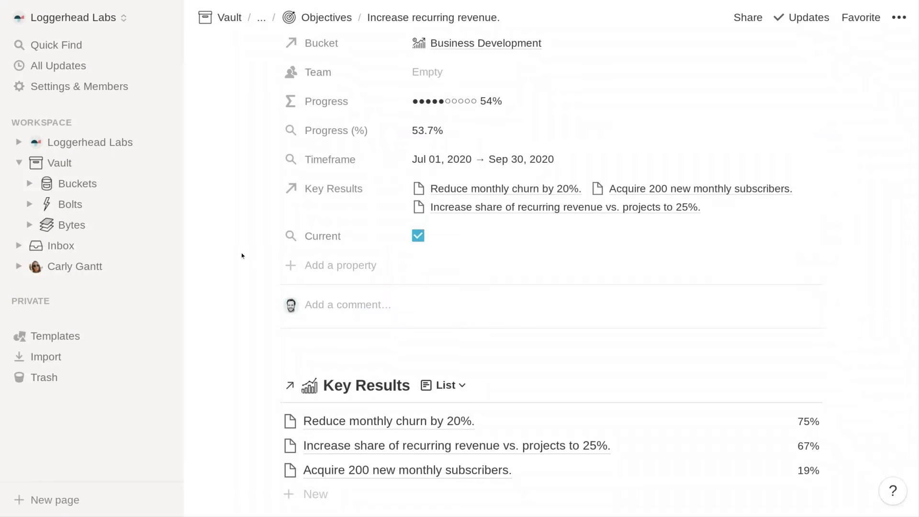
scroll(241, 253, up, 3)
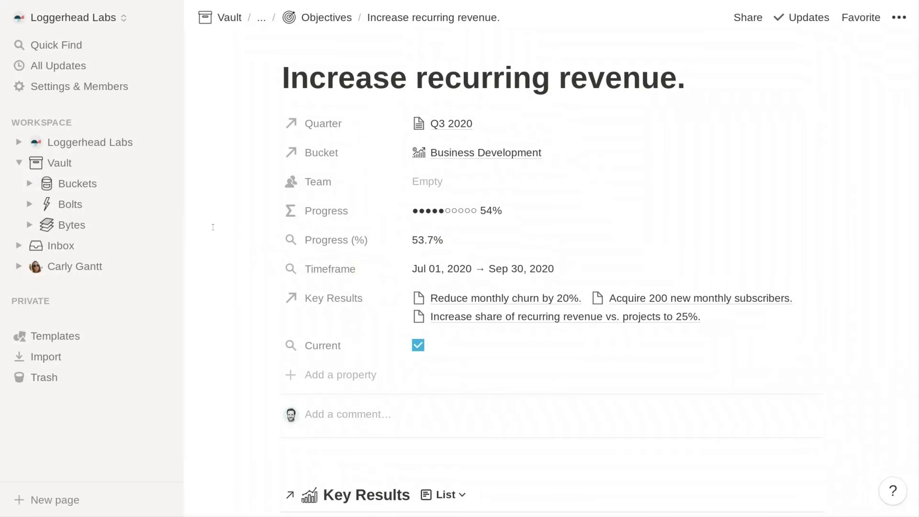
- View the objective's linked Key Results database in the Table view, then return it to the List view
scroll(265, 357, down, 5)
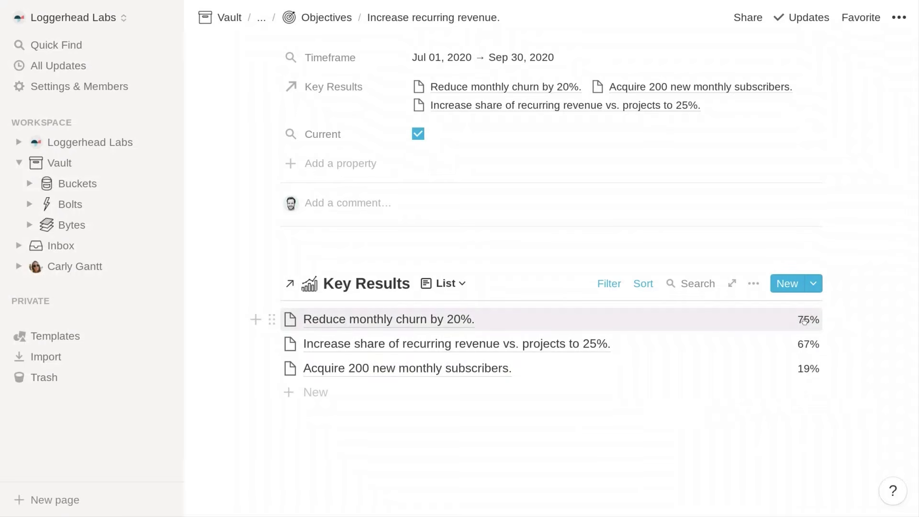
click(443, 290)
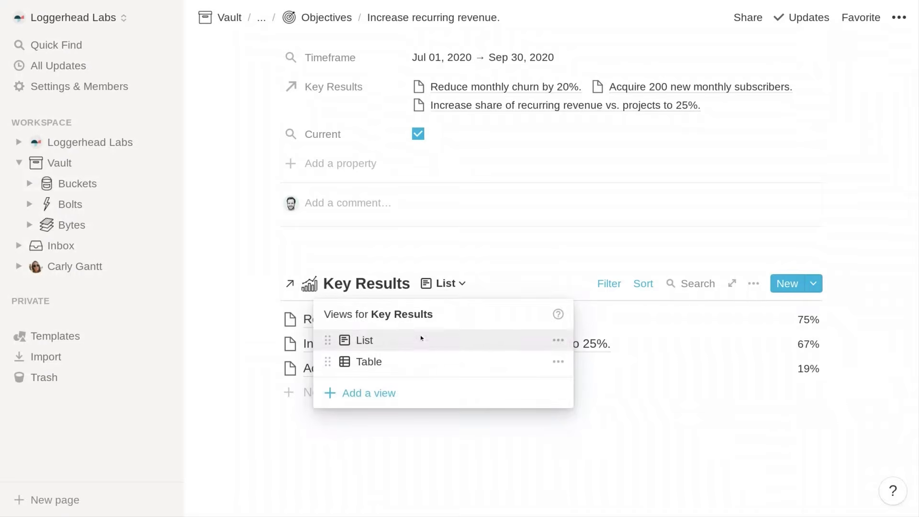
click(415, 361)
scroll(240, 365, down, 3)
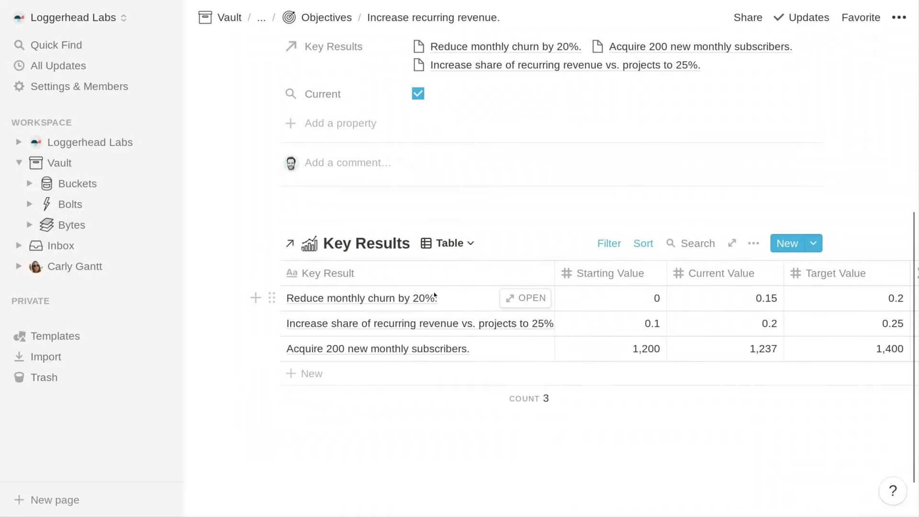
click(459, 244)
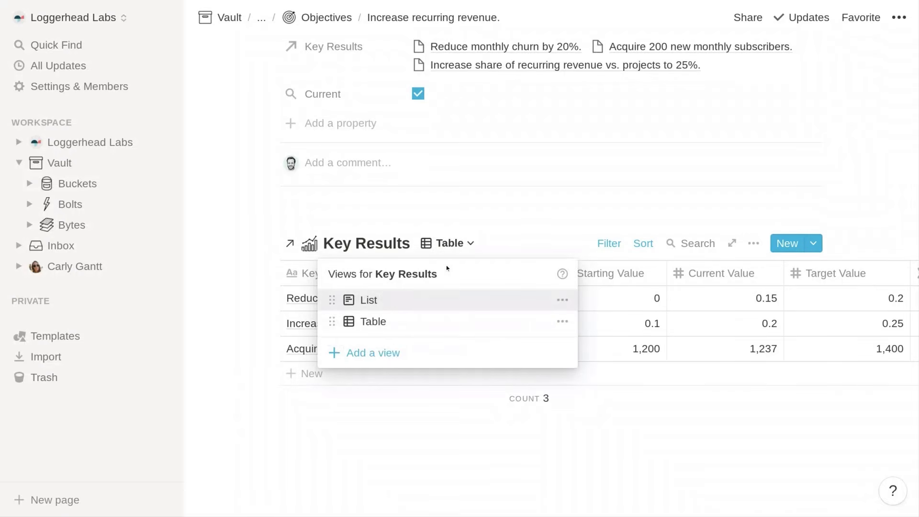
click(425, 303)
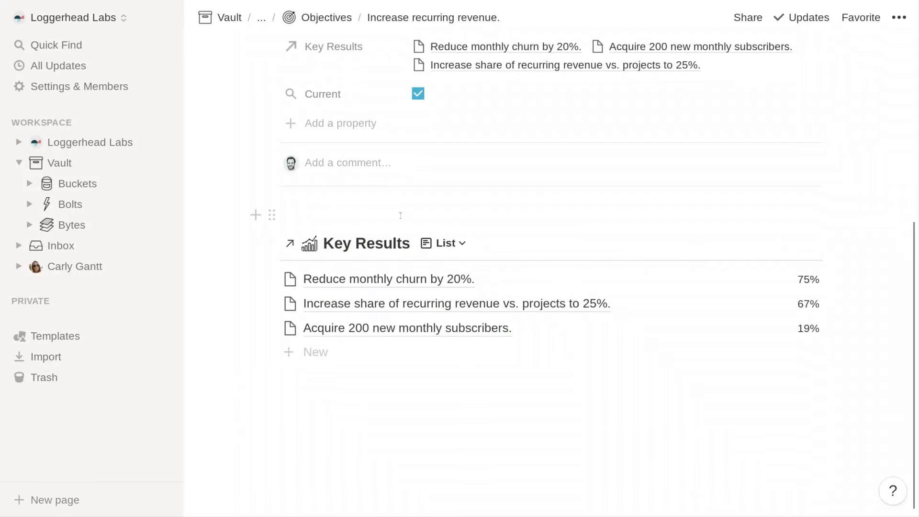
scroll(401, 216, up, 7)
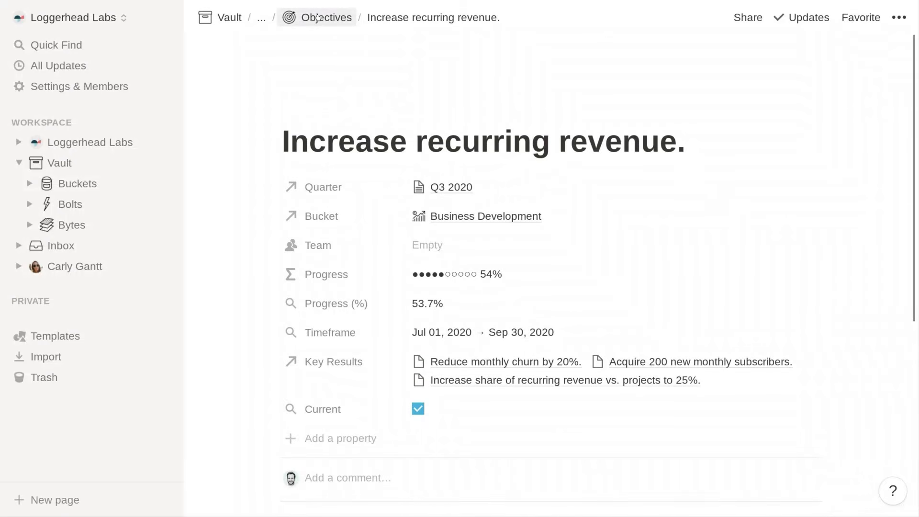
- Go back through Objectives to Bolts, open the Key Results database and review its columns through to Progress
click(318, 17)
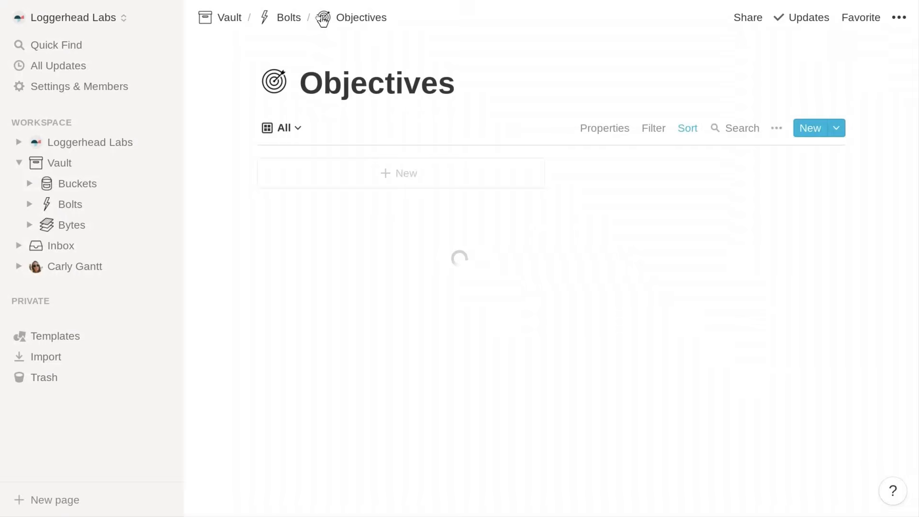
click(283, 19)
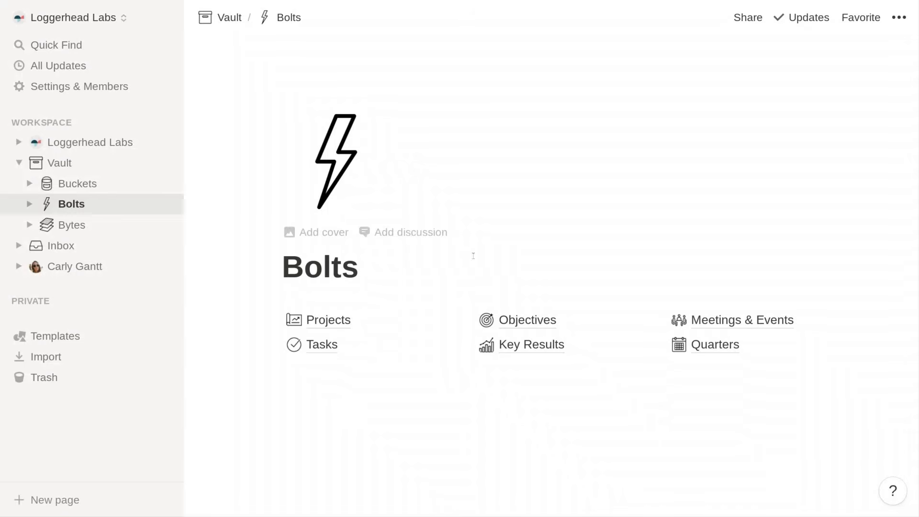
click(499, 346)
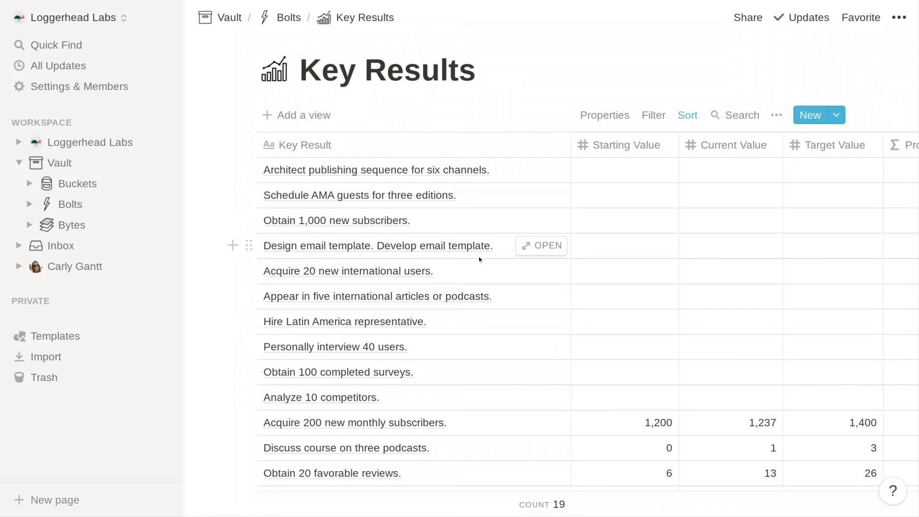
scroll(479, 257, right, 5)
scroll(478, 256, right, 1)
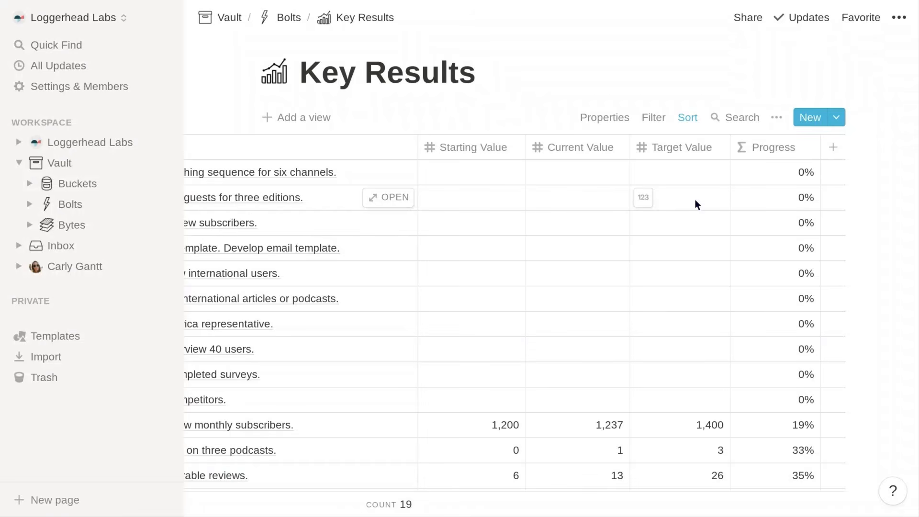
scroll(669, 209, left, 2)
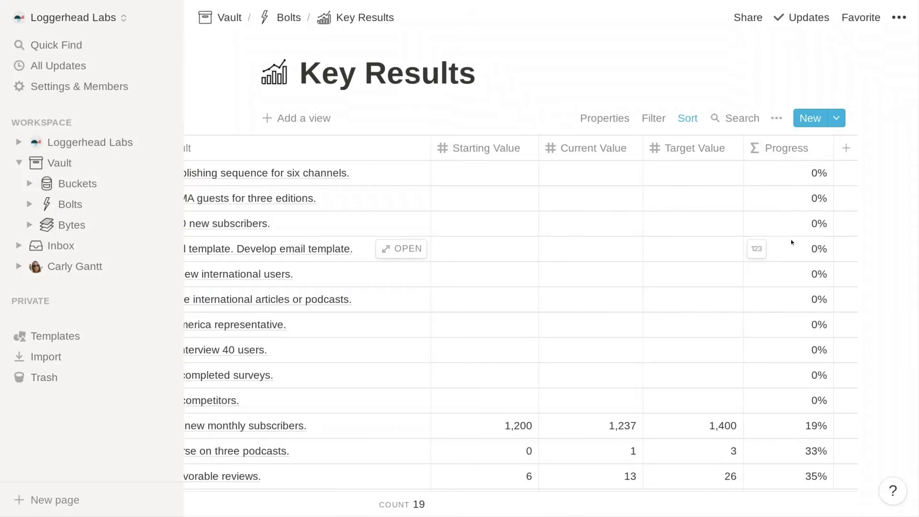
scroll(788, 295, down, 3)
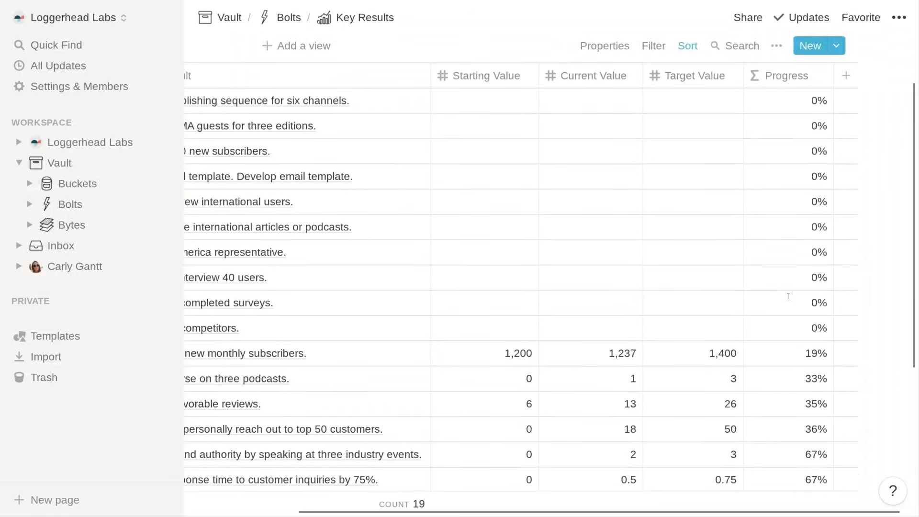
scroll(795, 321, up, 3)
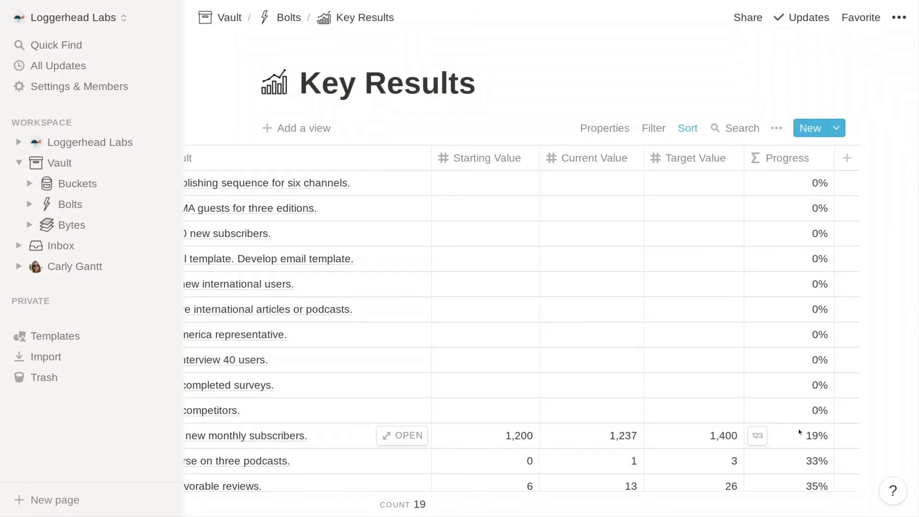
scroll(774, 330, left, 5)
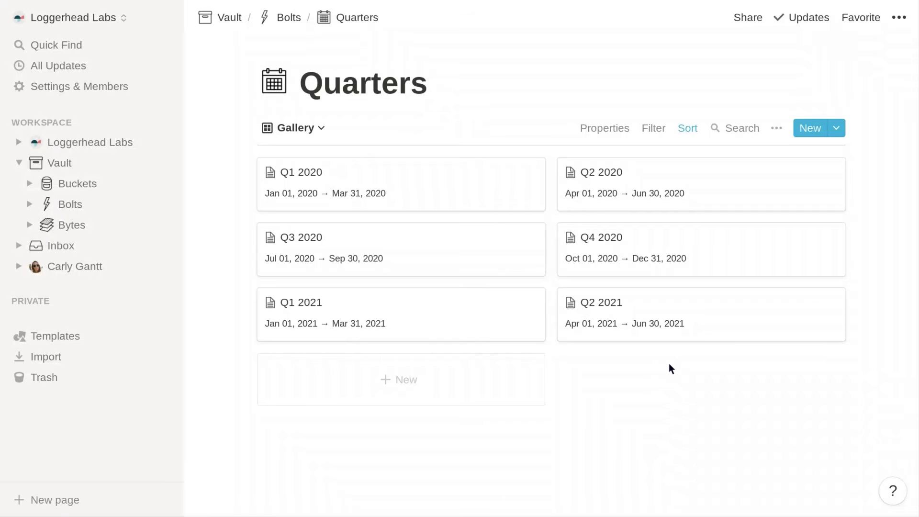
- Switch the Quarters database to the Table view and check its list of properties, including the hidden Objectives relation
mouse_move(355, 194)
click(293, 128)
click(280, 206)
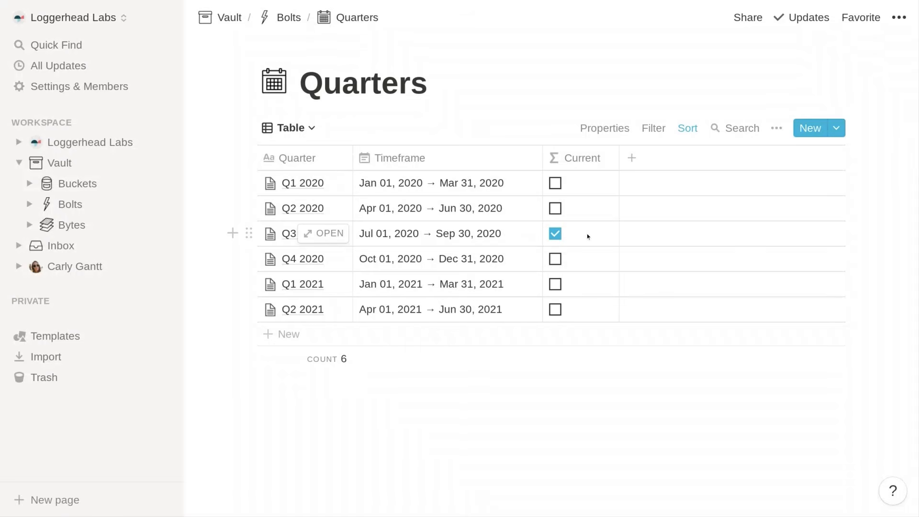
click(601, 129)
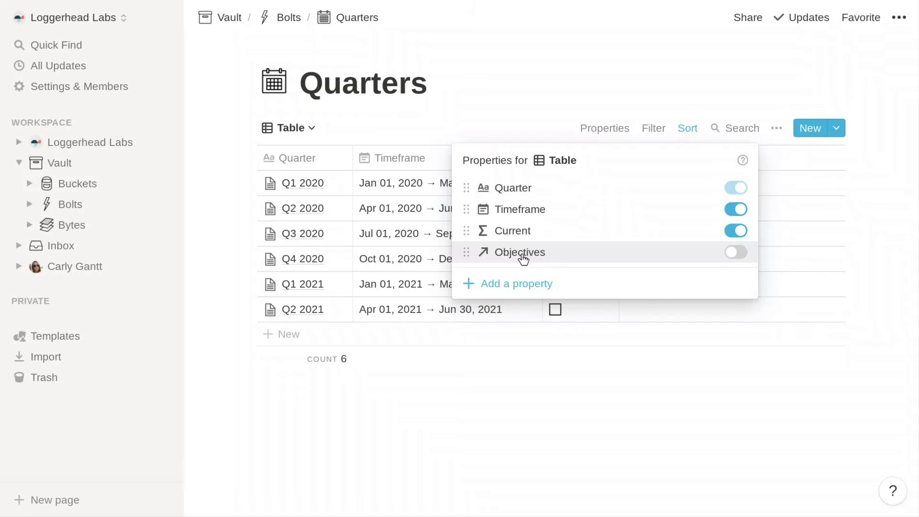
click(459, 101)
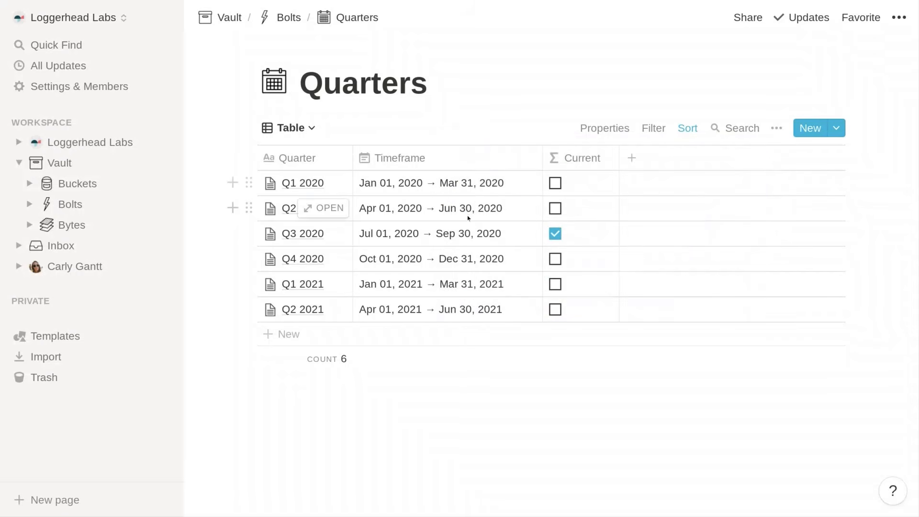
- Open the Q3 2020 quarter and review its linked Objectives section
click(331, 240)
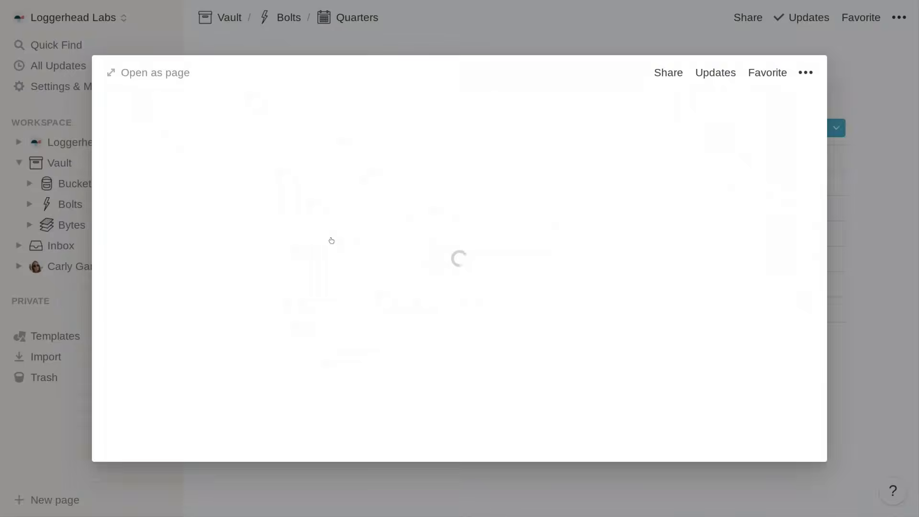
scroll(334, 243, down, 4)
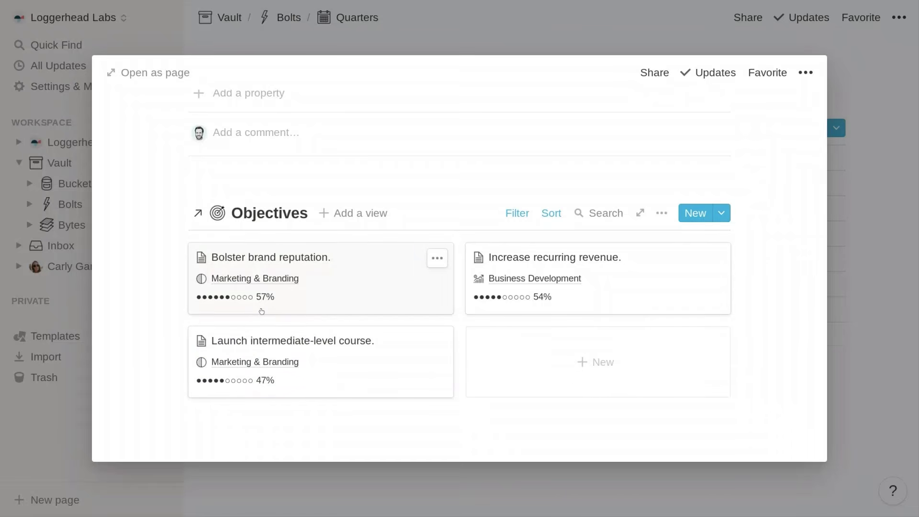
scroll(261, 311, up, 3)
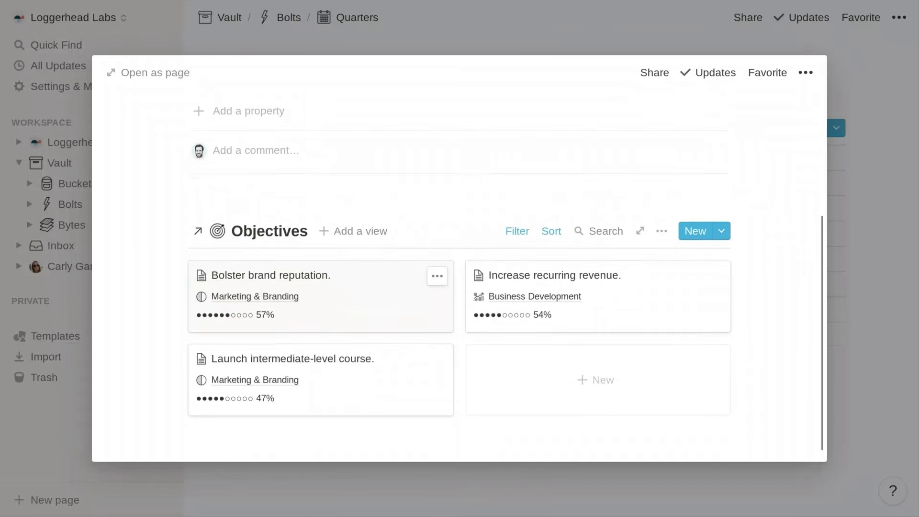
- Open the "Bolster brand reputation." objective from the quarter's Objectives section, review its linked Key Results, and return to Quarters
scroll(262, 314, down, 3)
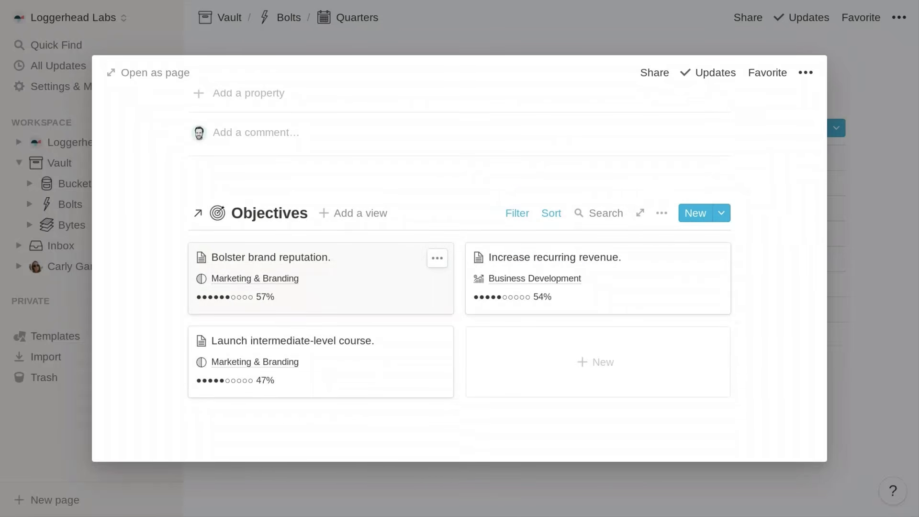
click(374, 291)
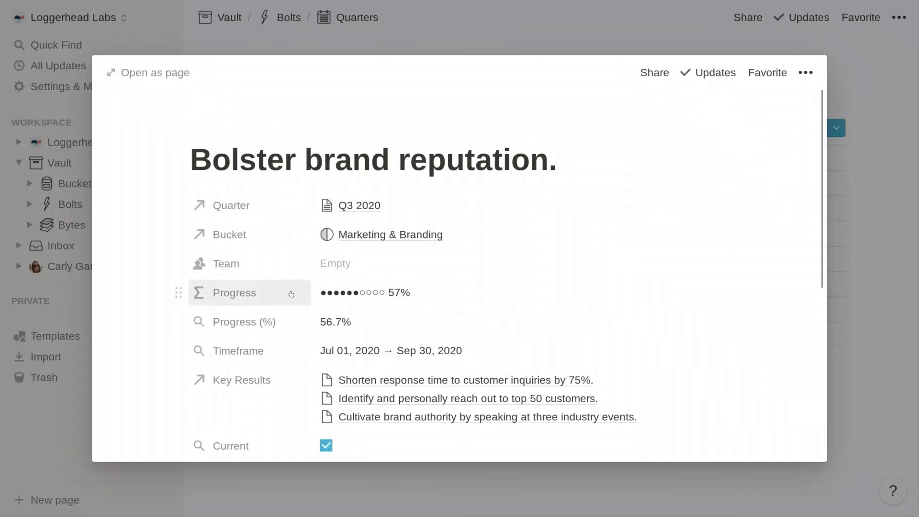
scroll(294, 297, down, 2)
scroll(296, 299, down, 5)
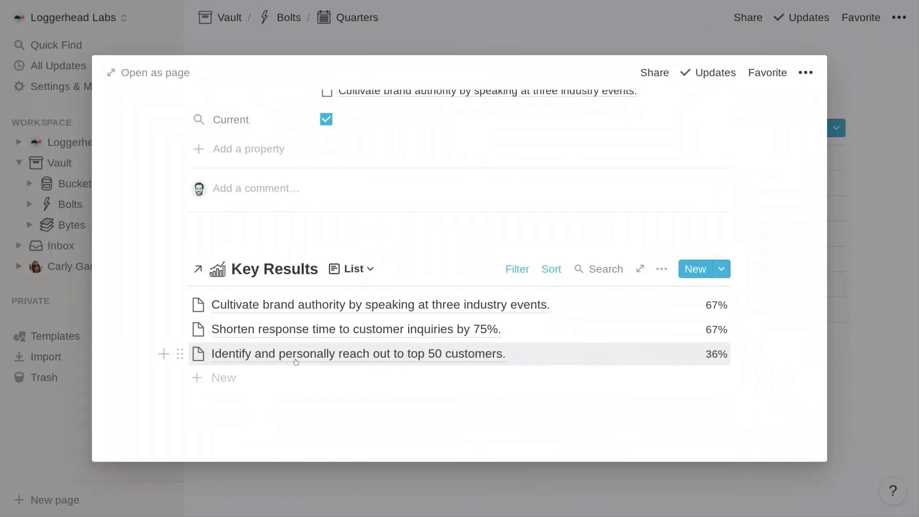
click(425, 44)
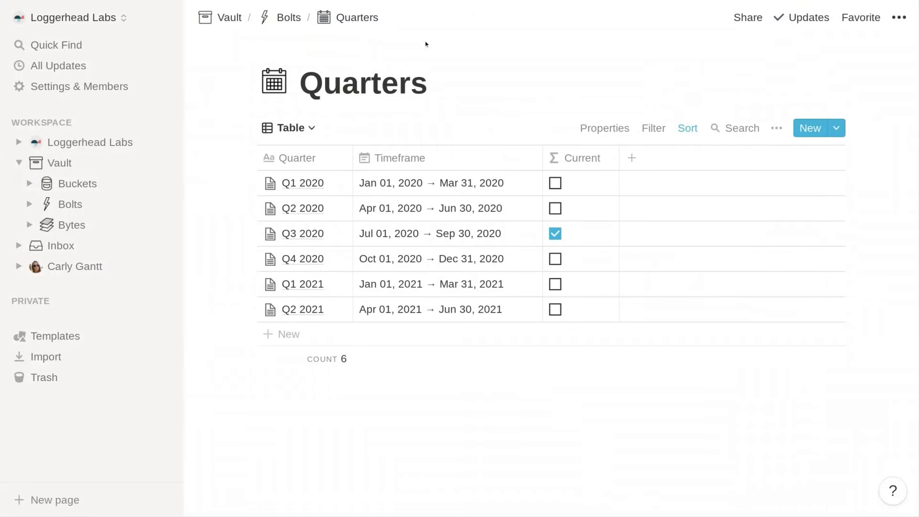
- Check which templates are available for the Quarters database
click(837, 129)
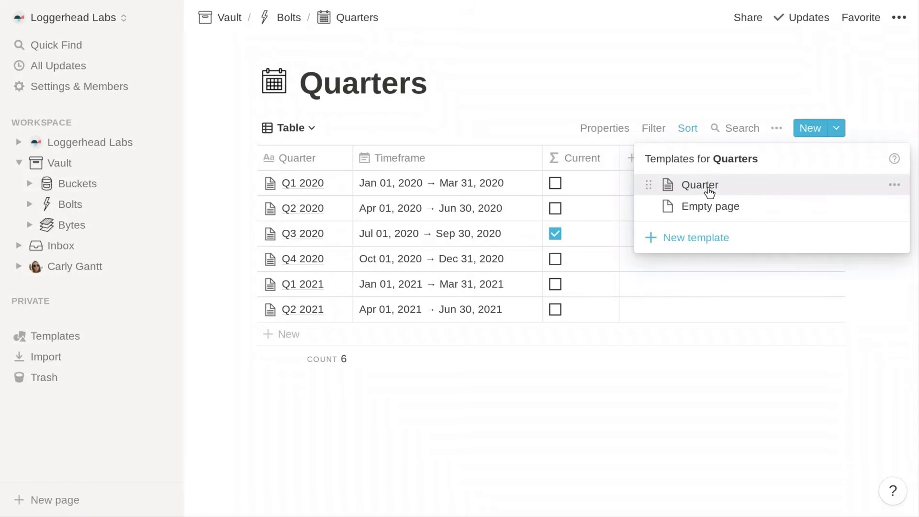
click(475, 93)
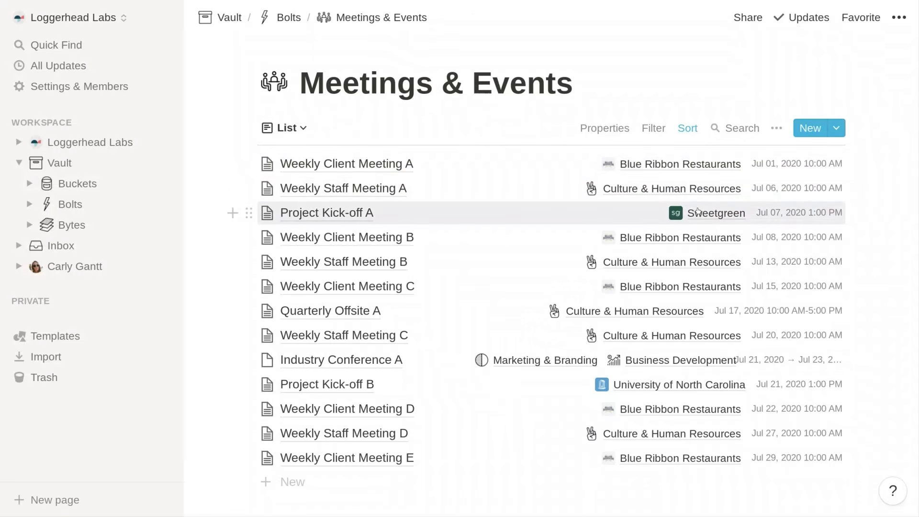
- Switch the Meetings & Events database to the Table view and review its columns from Event through to Projects
click(277, 127)
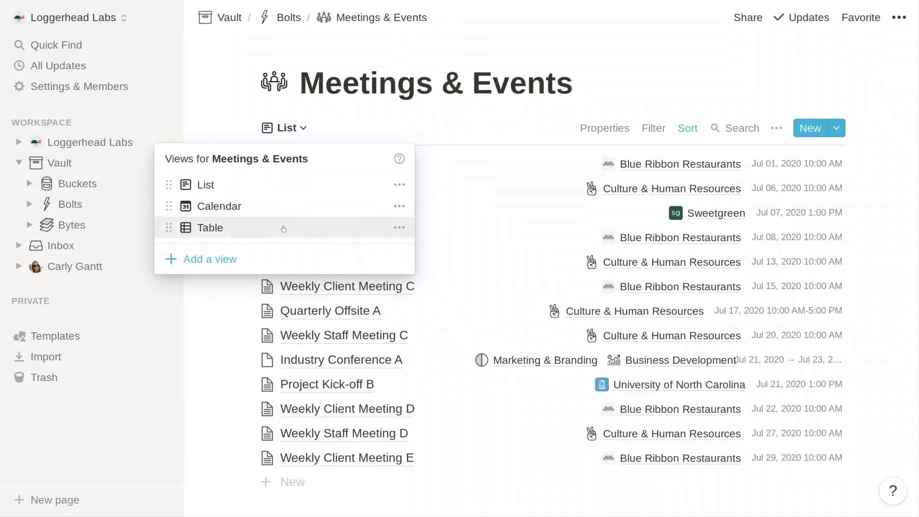
click(283, 229)
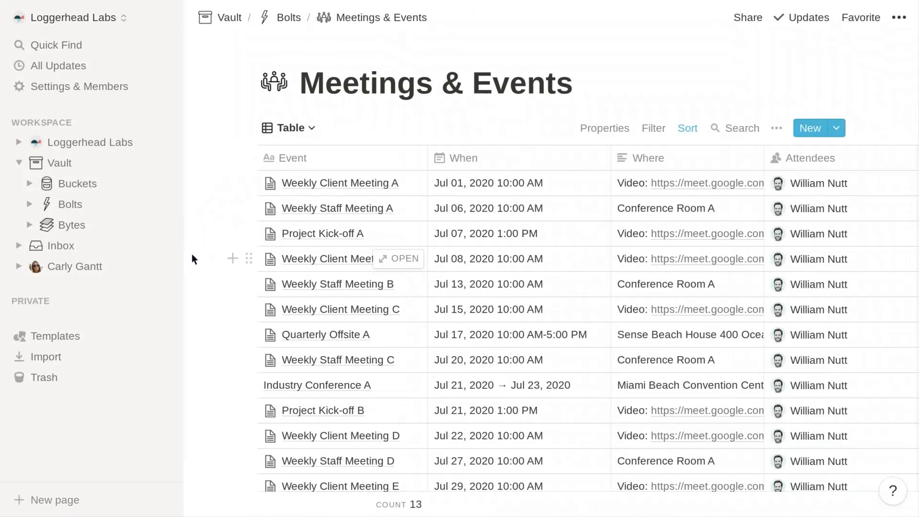
scroll(192, 259, down, 1)
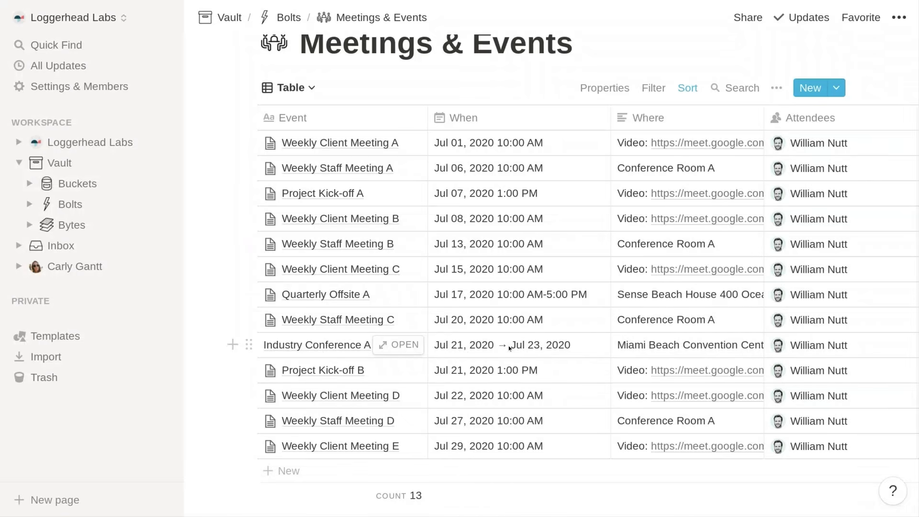
scroll(509, 346, right, 2)
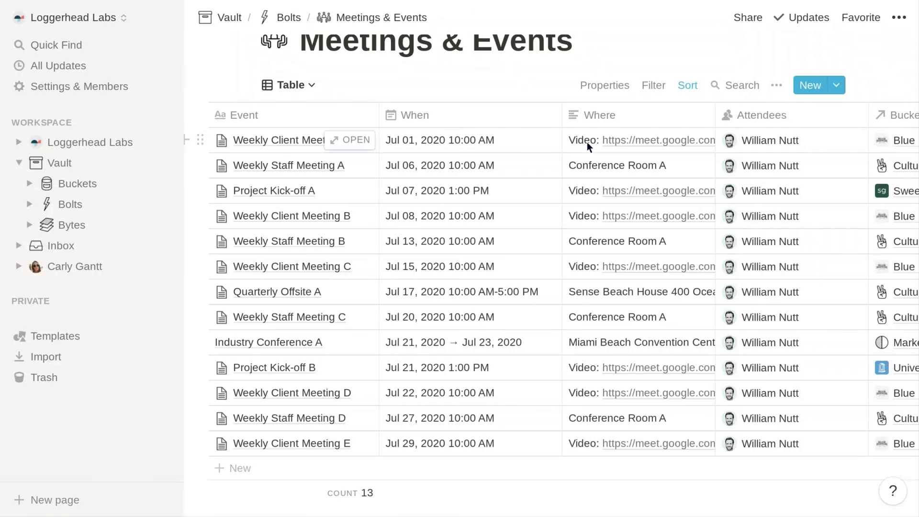
scroll(587, 141, down, 2)
scroll(587, 142, right, 5)
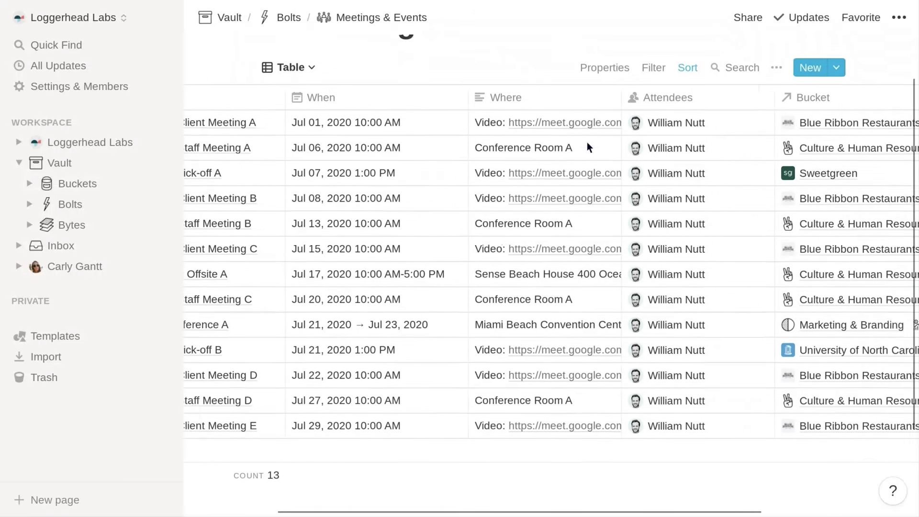
scroll(685, 134, up, 3)
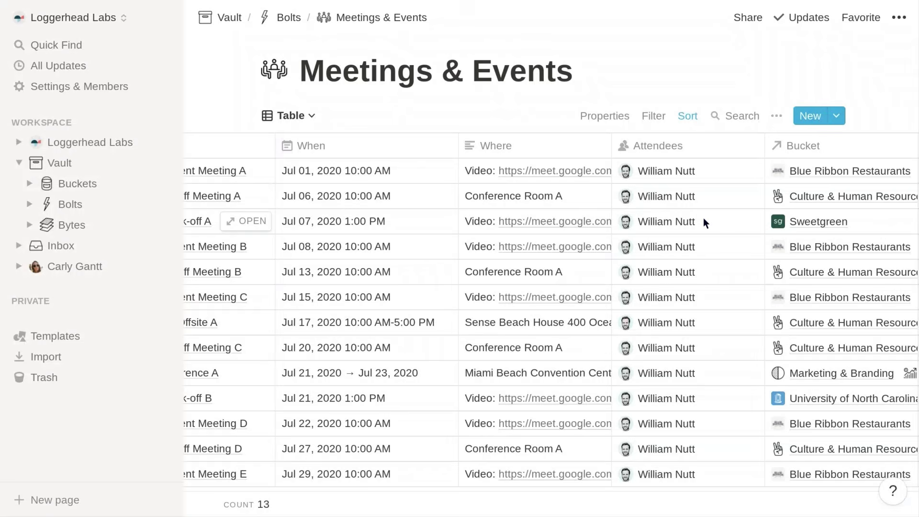
scroll(704, 219, right, 5)
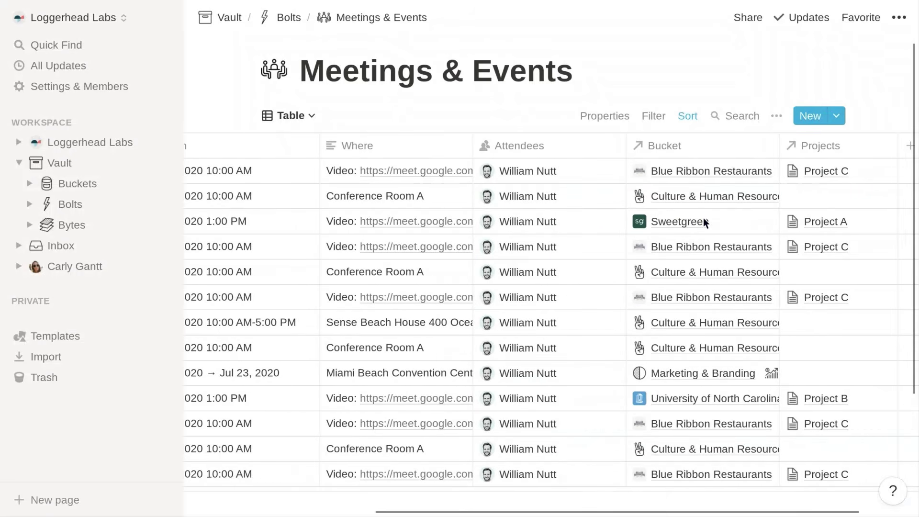
scroll(704, 221, right, 2)
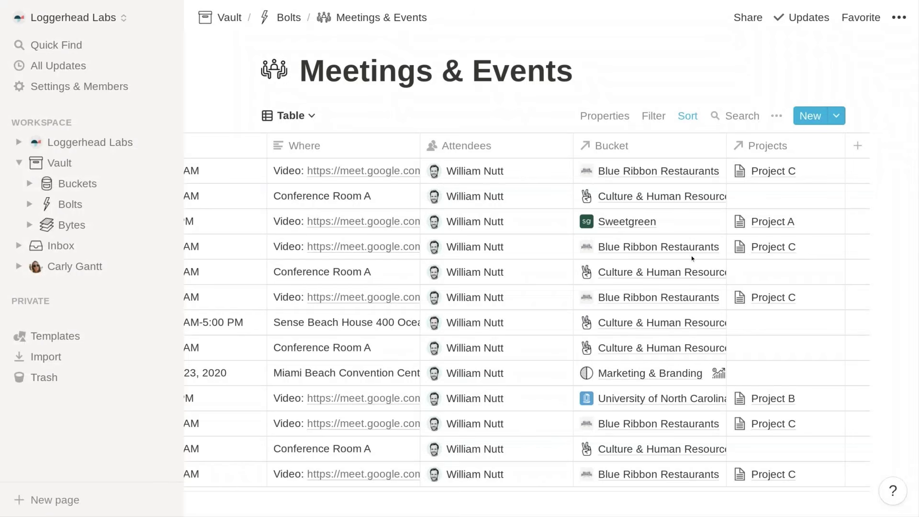
scroll(692, 256, left, 7)
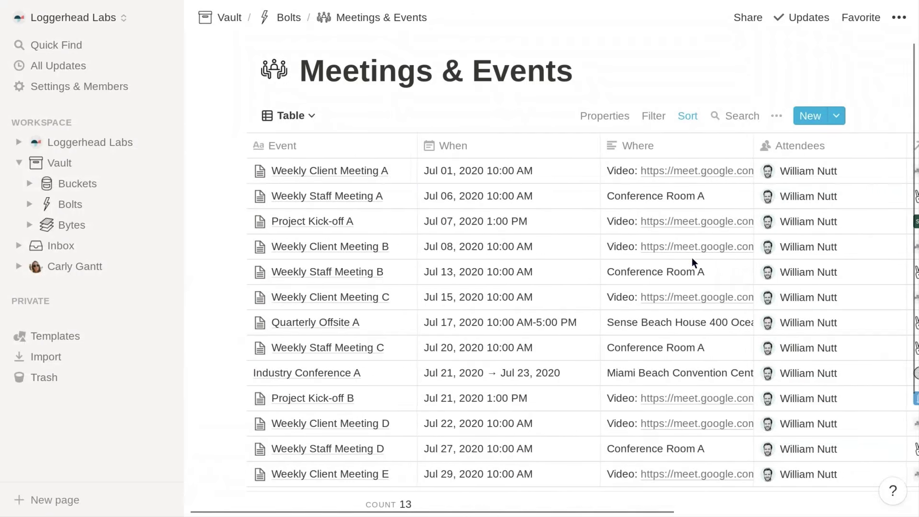
- Open Weekly Client Meeting A as a full page and review its properties, Agenda, References, Notes and Action Items sections
click(385, 174)
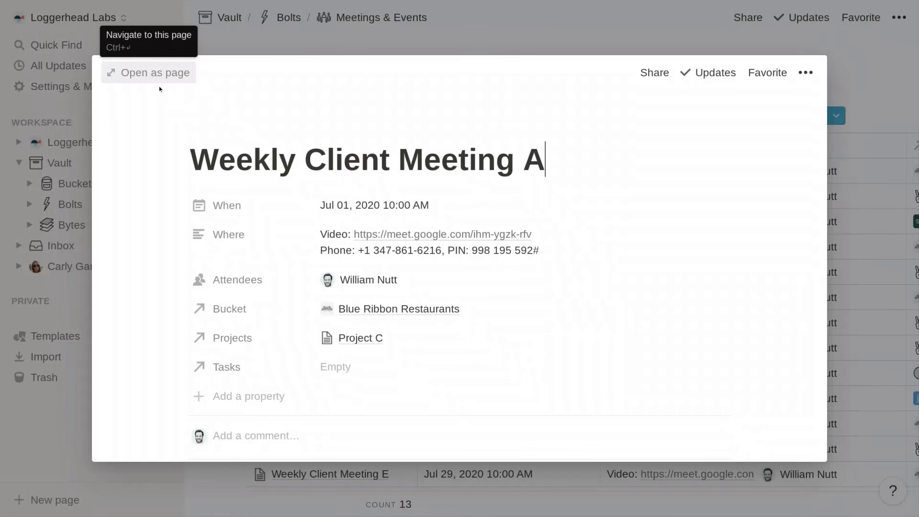
click(156, 73)
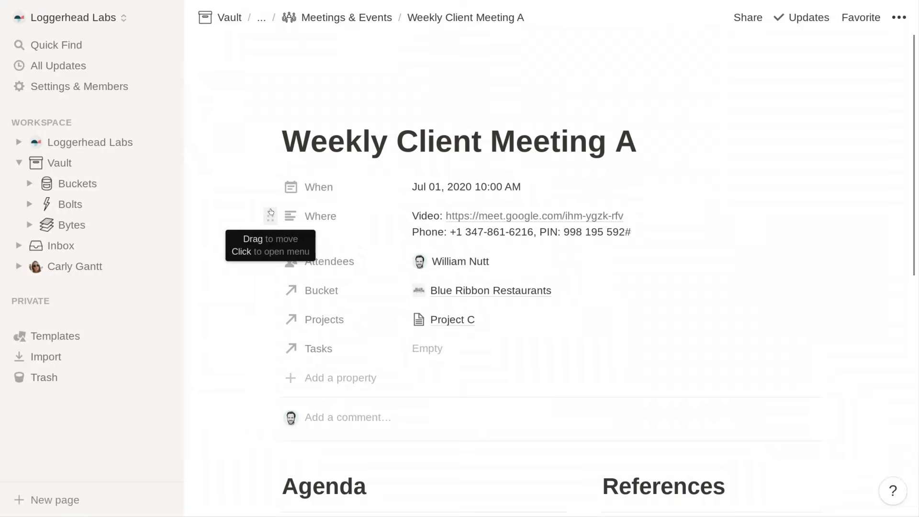
scroll(271, 211, down, 2)
scroll(271, 212, down, 5)
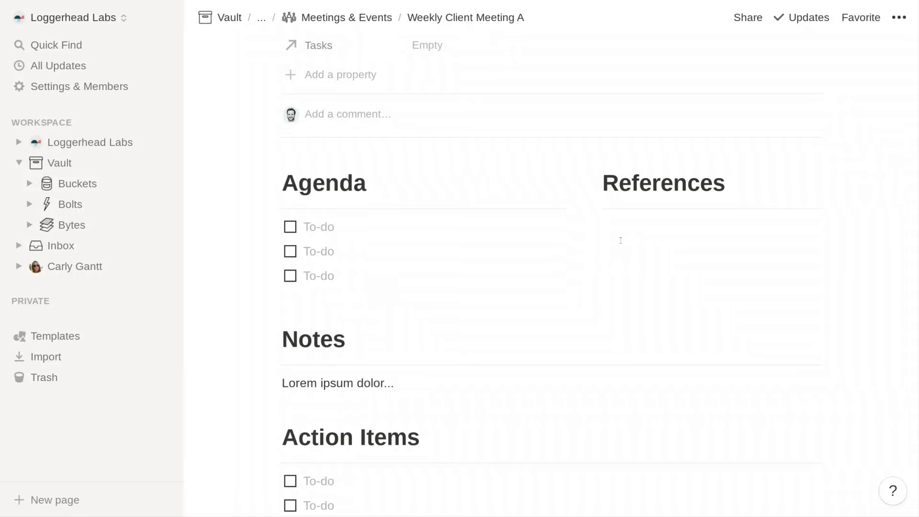
scroll(621, 240, down, 2)
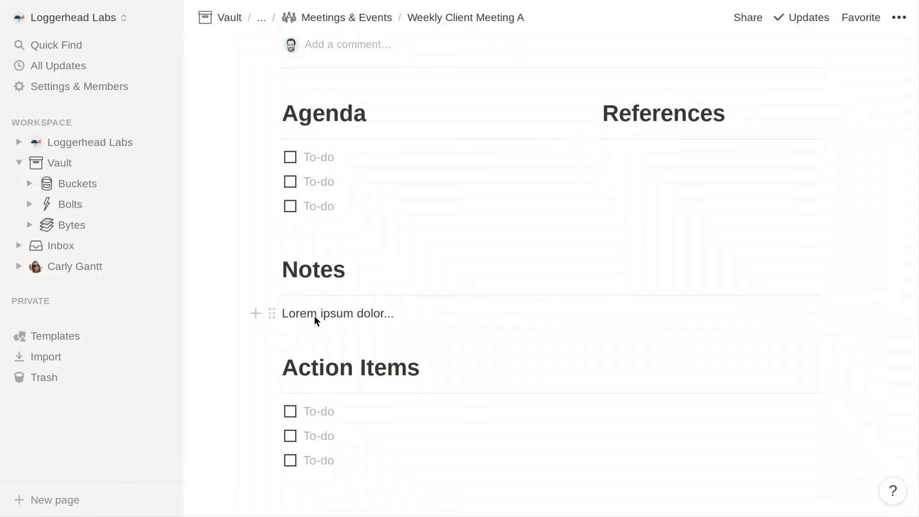
scroll(323, 432, up, 1)
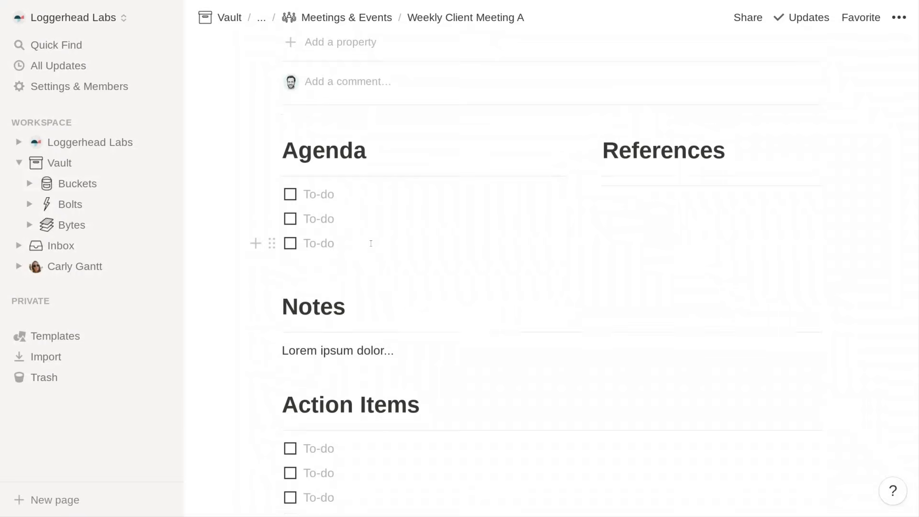
- Return to Meetings & Events and open its Formal Meeting template for editing as a full page
click(341, 14)
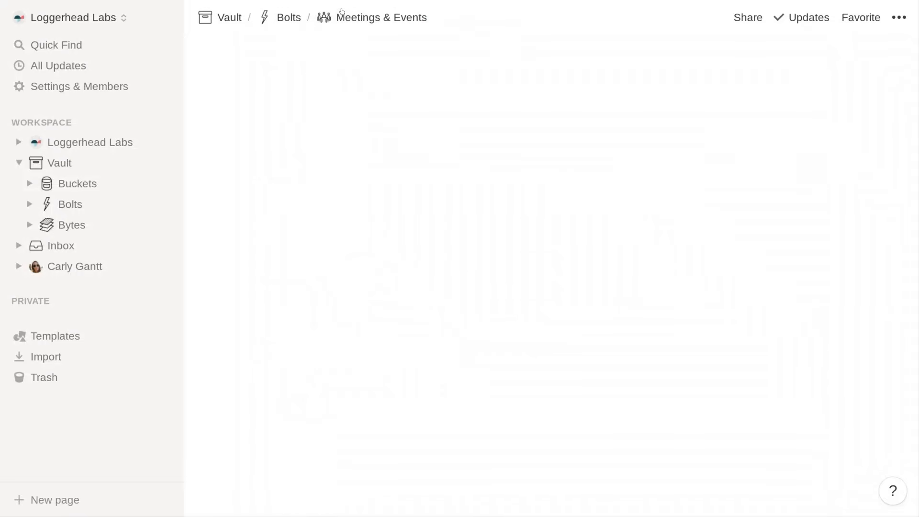
click(835, 128)
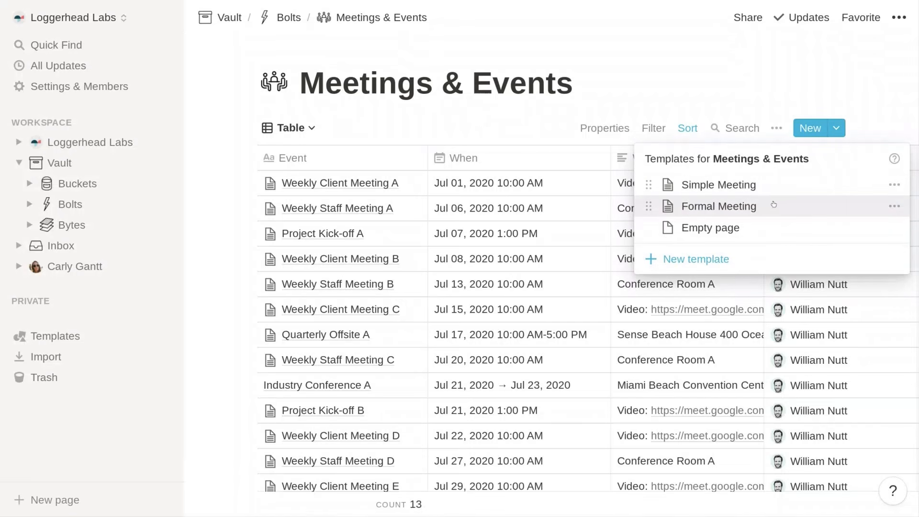
click(894, 207)
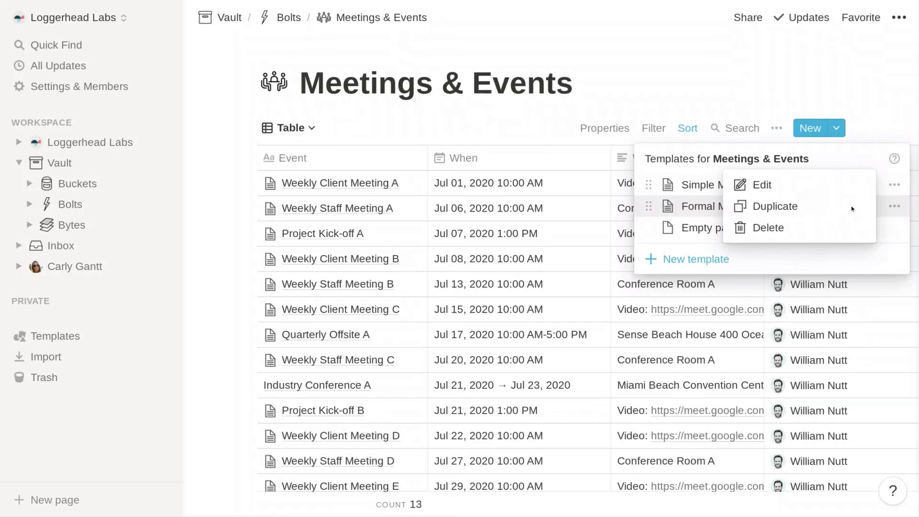
click(824, 185)
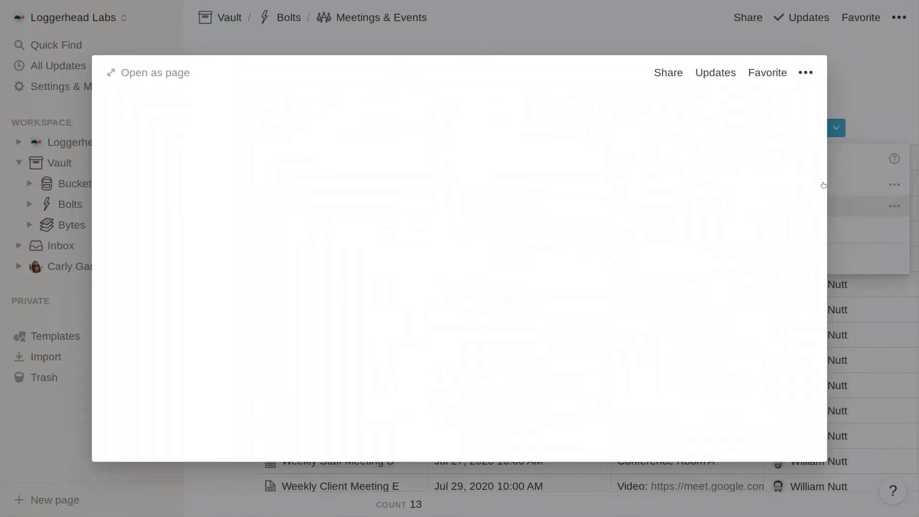
click(162, 71)
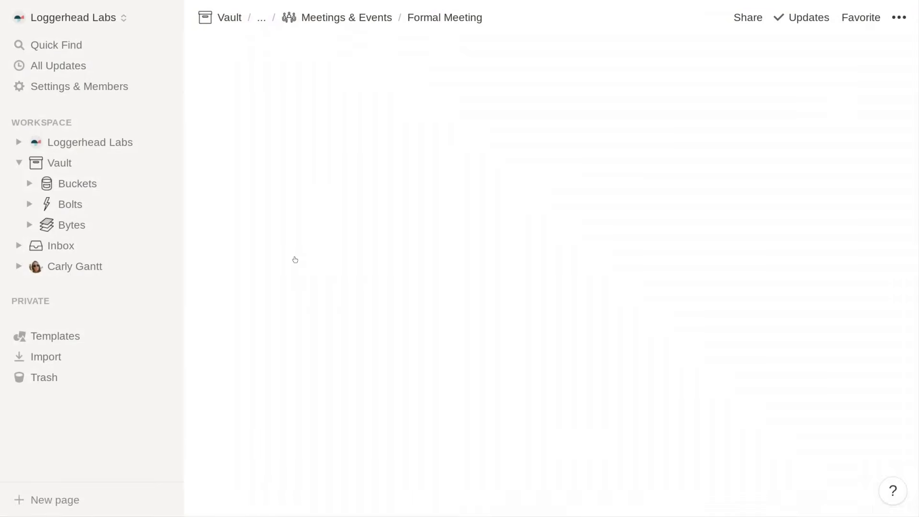
- Examine the Formal Meeting template's Purpose, References, Agenda table, Notes and linked Tasks sections
scroll(295, 259, down, 4)
scroll(295, 260, down, 3)
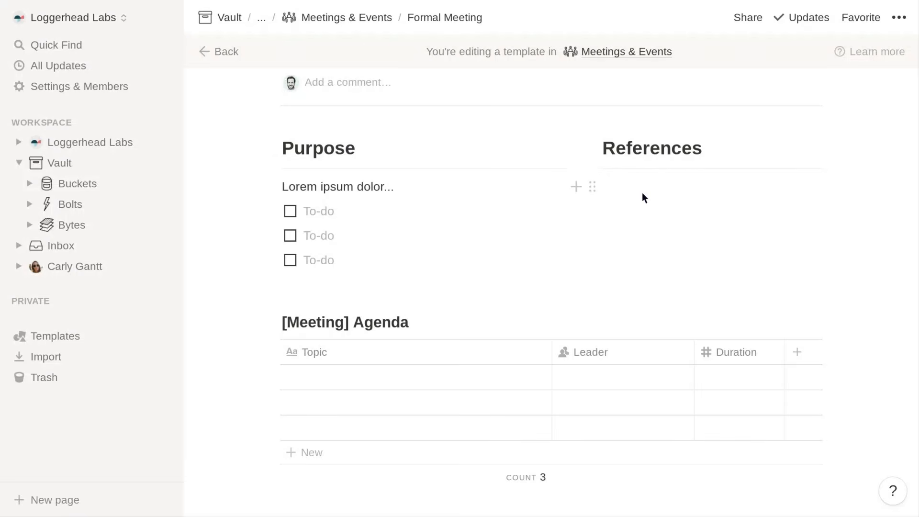
scroll(643, 192, down, 2)
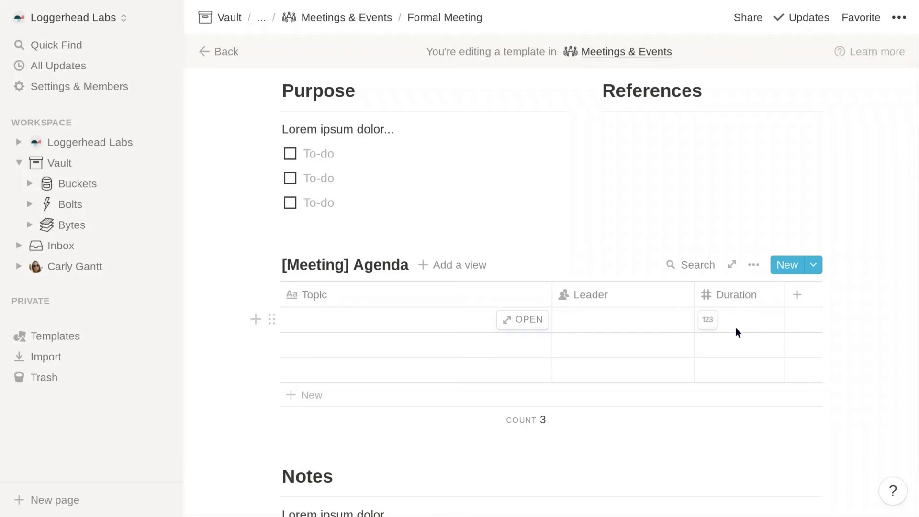
scroll(737, 332, down, 5)
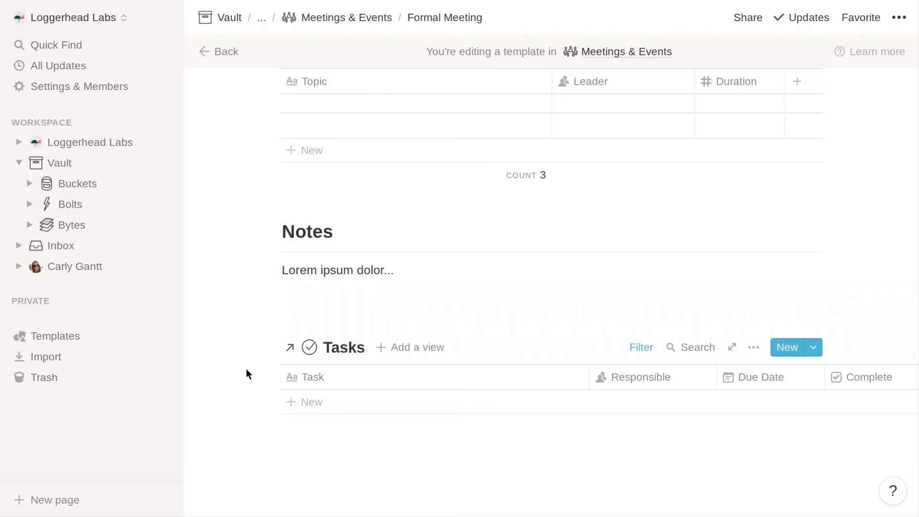
scroll(246, 369, up, 1)
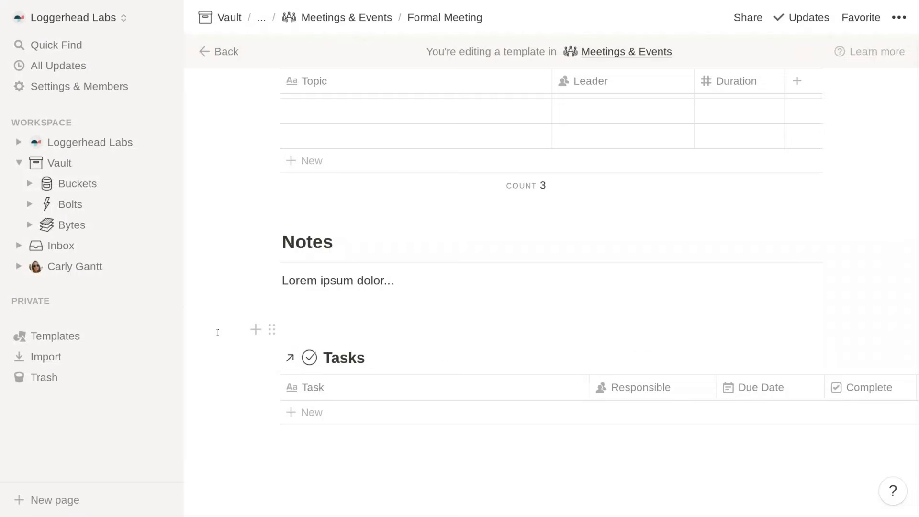
scroll(218, 332, up, 1)
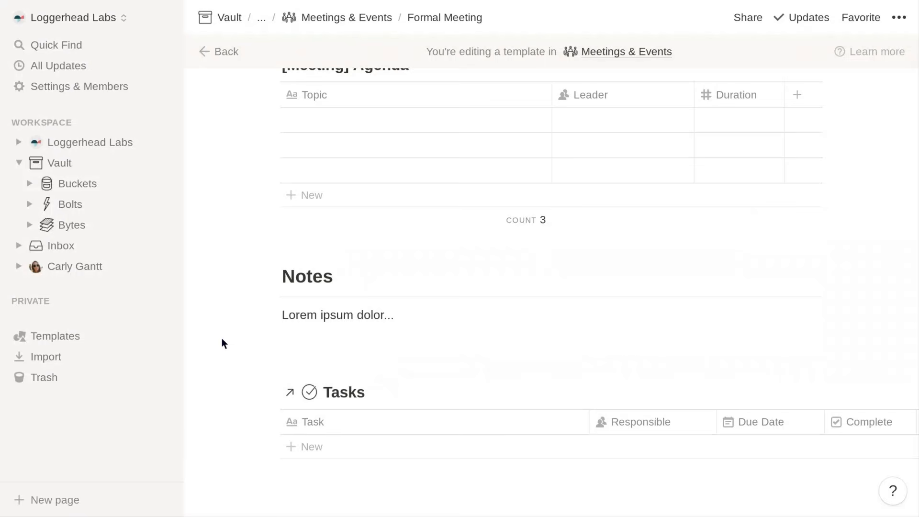
scroll(222, 340, down, 2)
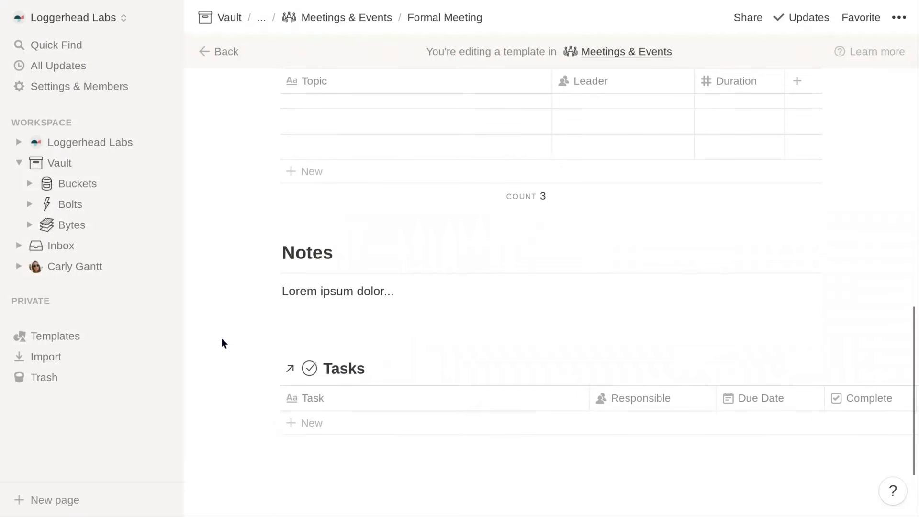
scroll(222, 339, up, 2)
scroll(222, 339, up, 4)
scroll(222, 339, down, 5)
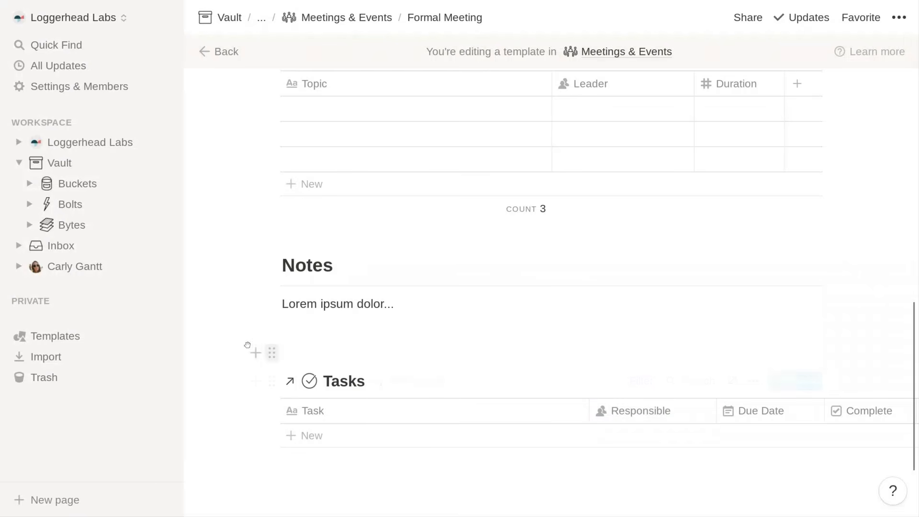
scroll(221, 312, up, 1)
scroll(221, 313, up, 3)
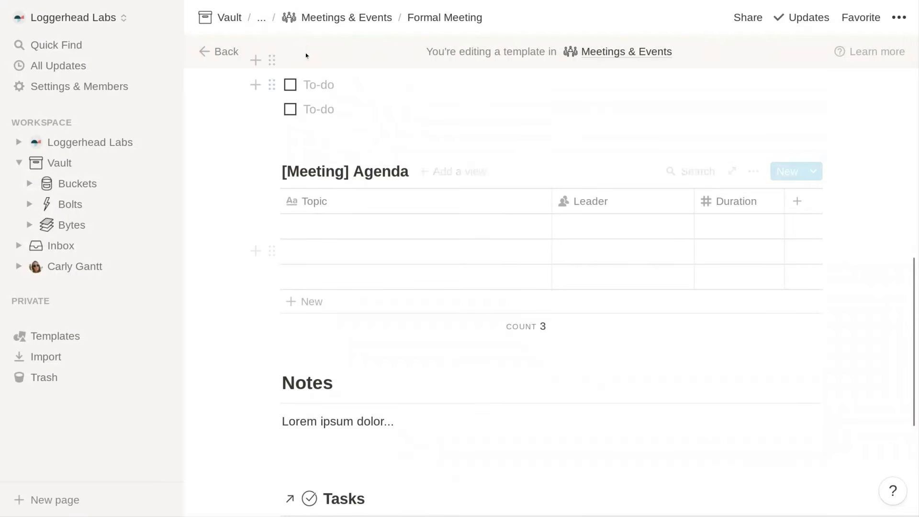
- Return from the Formal Meeting template to the Meetings & Events database and check its list of available views
click(314, 19)
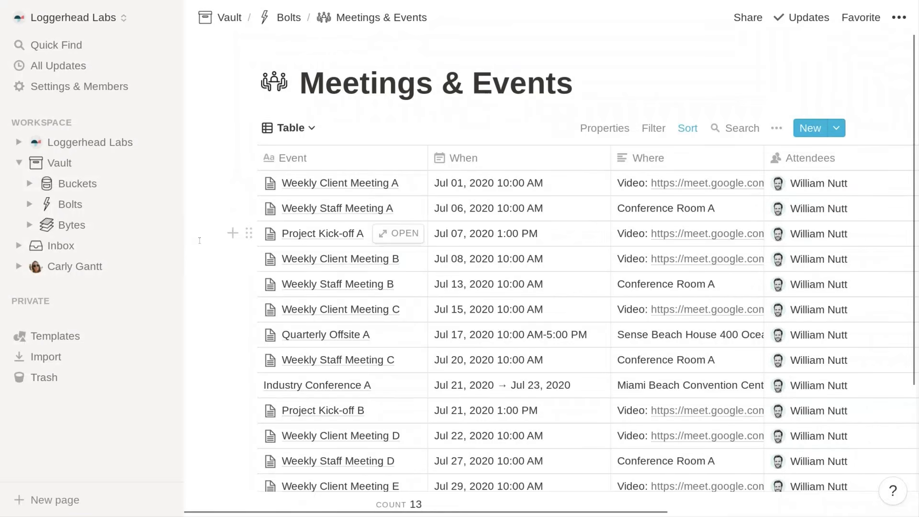
click(291, 127)
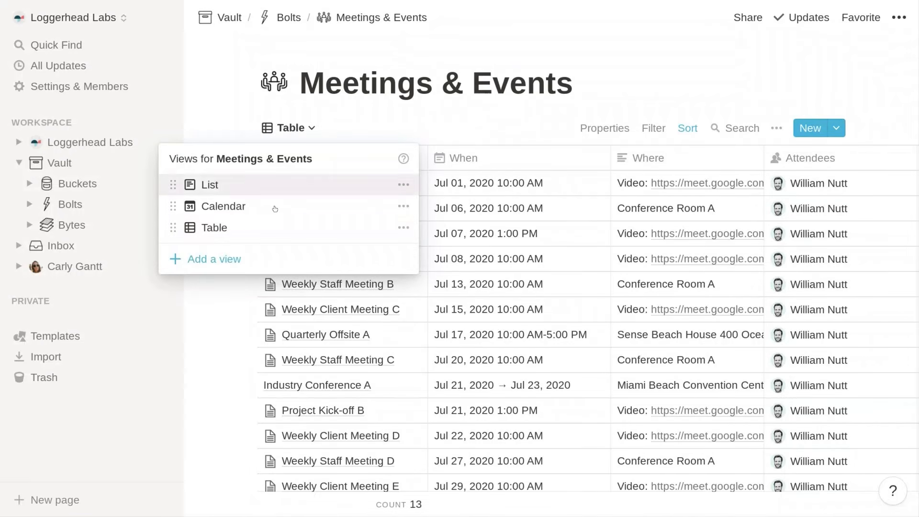
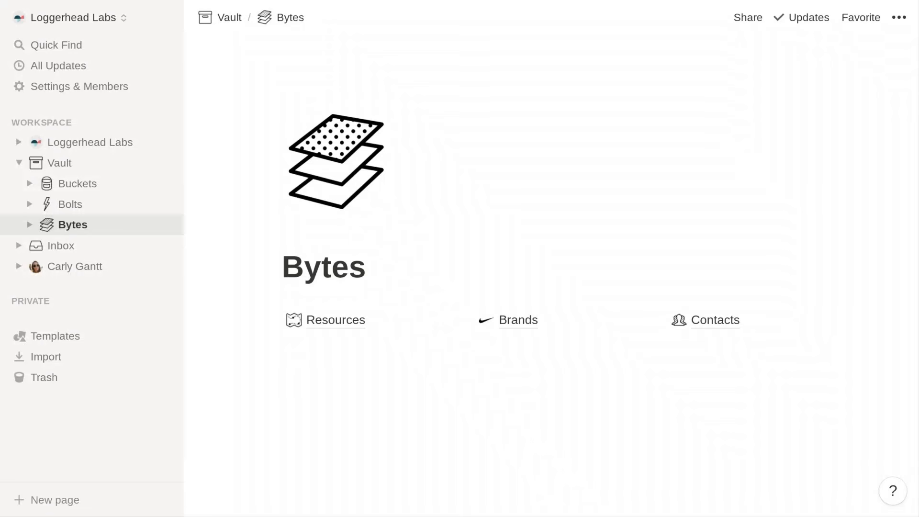
- Open the Resources database from Bytes and review its Category Board columns from SOPs through to Documents
click(349, 330)
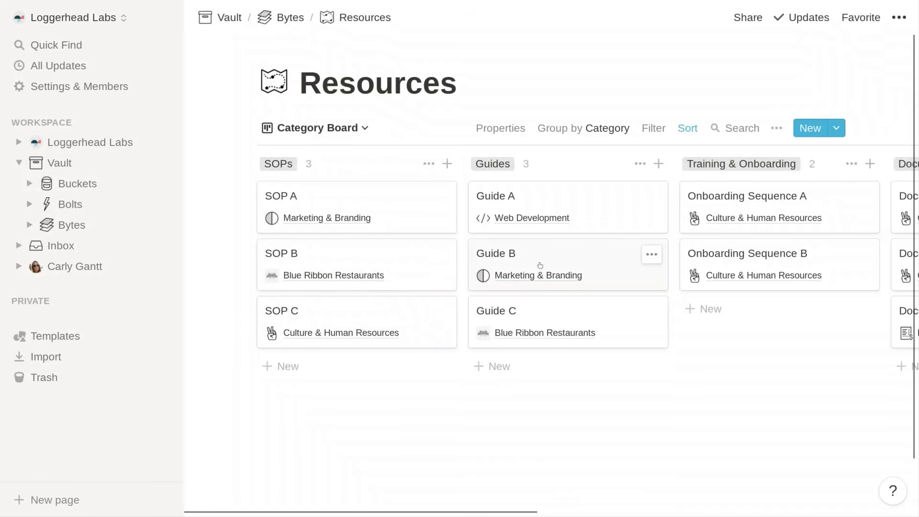
scroll(620, 275, right, 4)
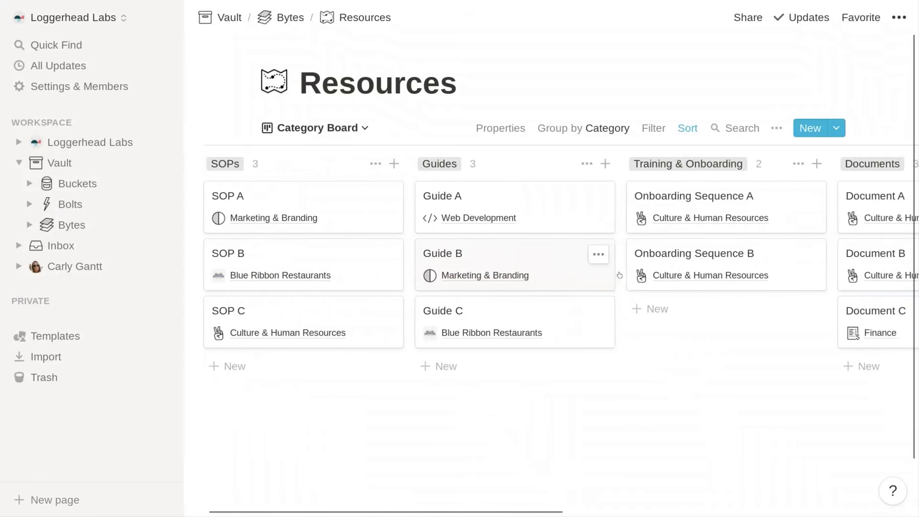
scroll(621, 274, left, 3)
scroll(624, 279, left, 1)
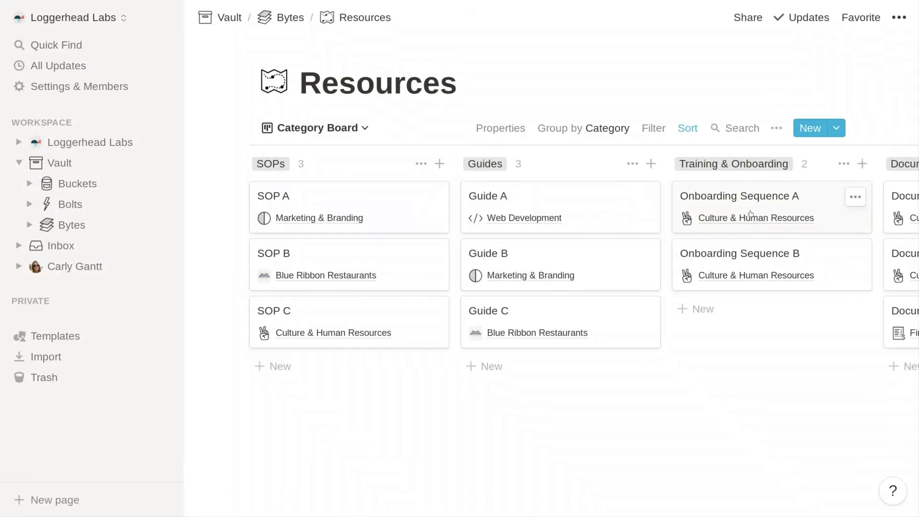
scroll(752, 215, right, 5)
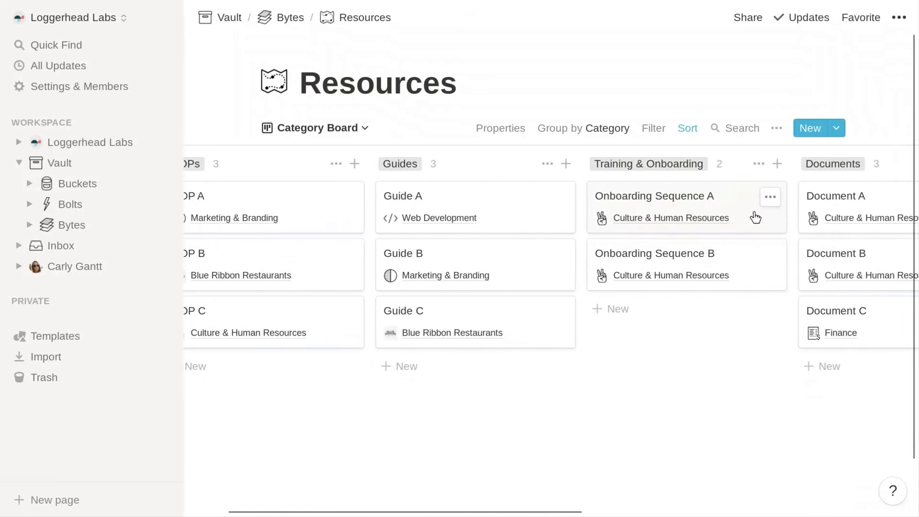
scroll(755, 216, left, 4)
scroll(755, 215, left, 2)
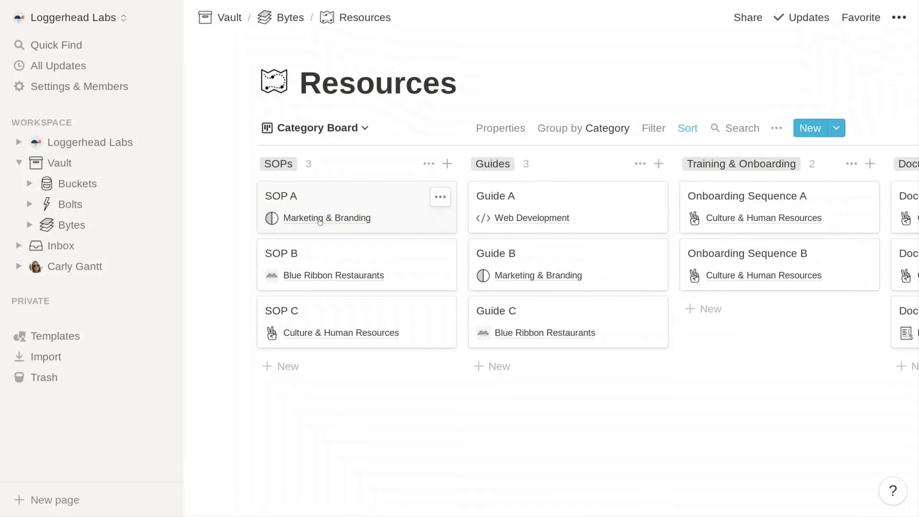
- Switch Resources to the Table view and inspect the Category options available for Document A, leaving its value as is
click(331, 128)
click(310, 208)
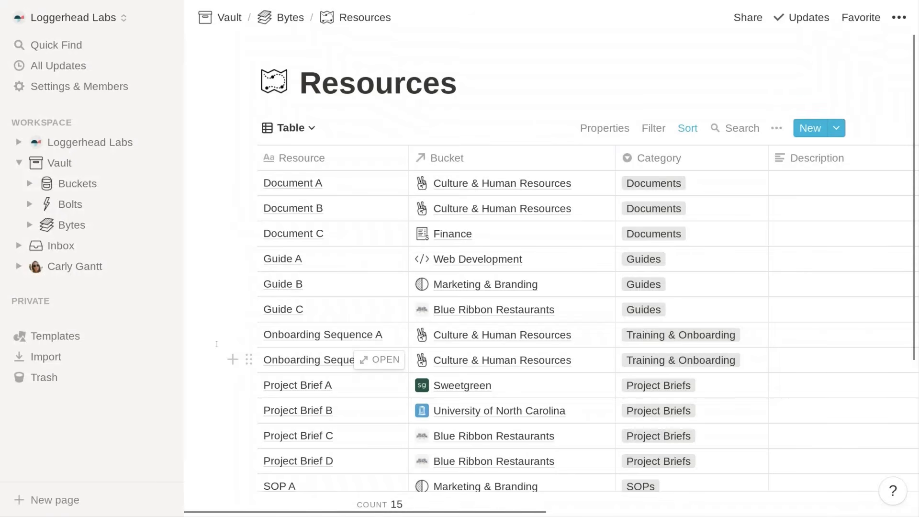
scroll(217, 344, down, 2)
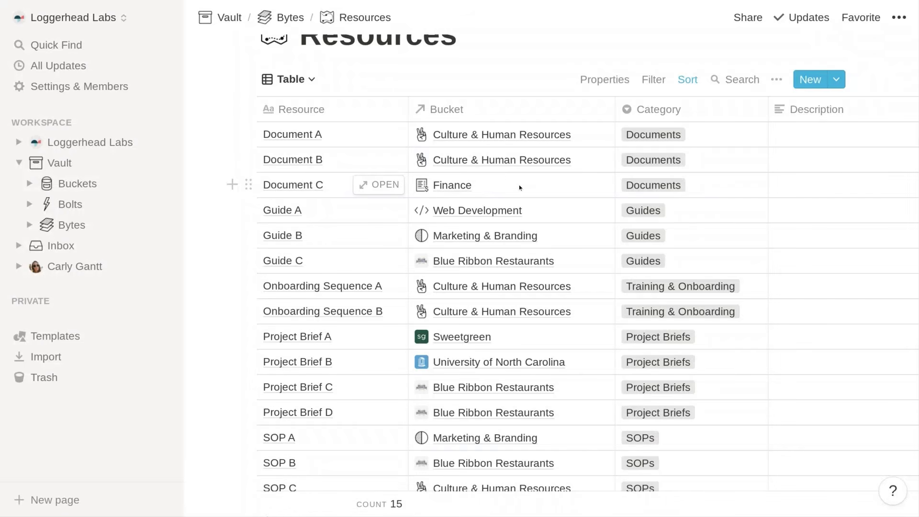
scroll(524, 189, right, 4)
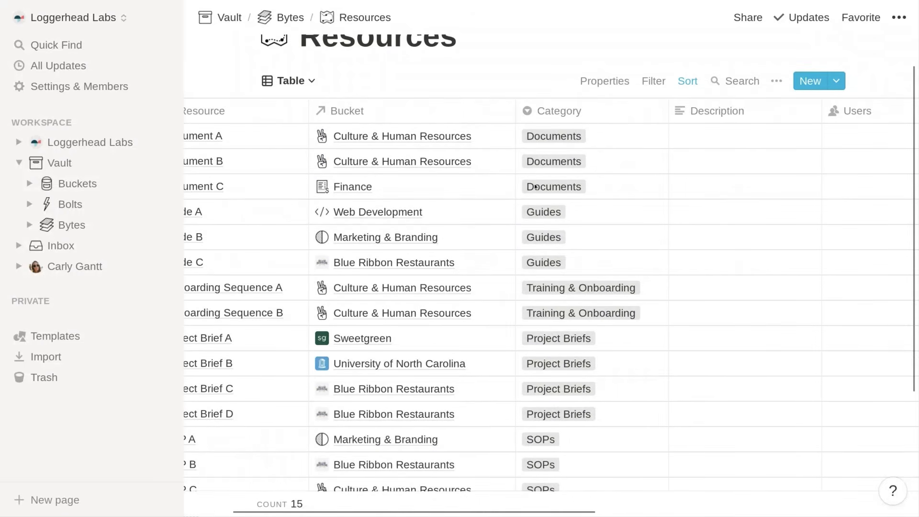
click(606, 136)
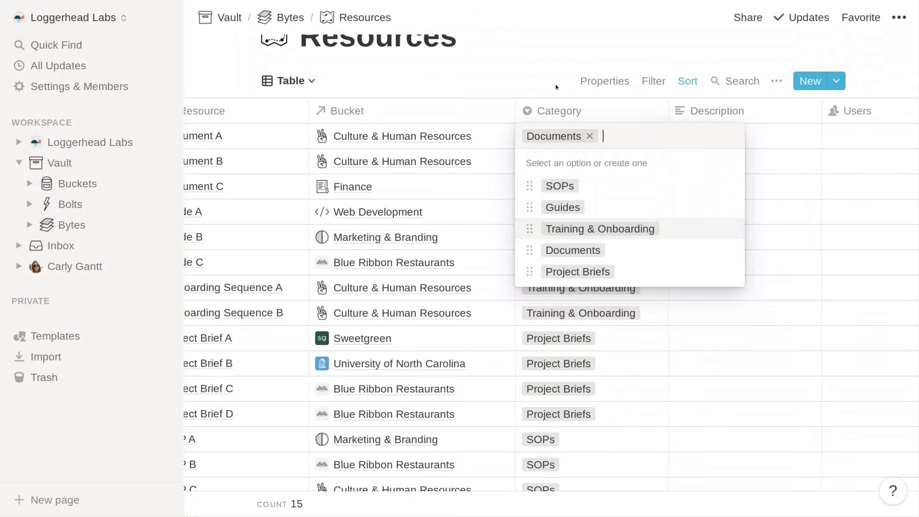
key(Escape)
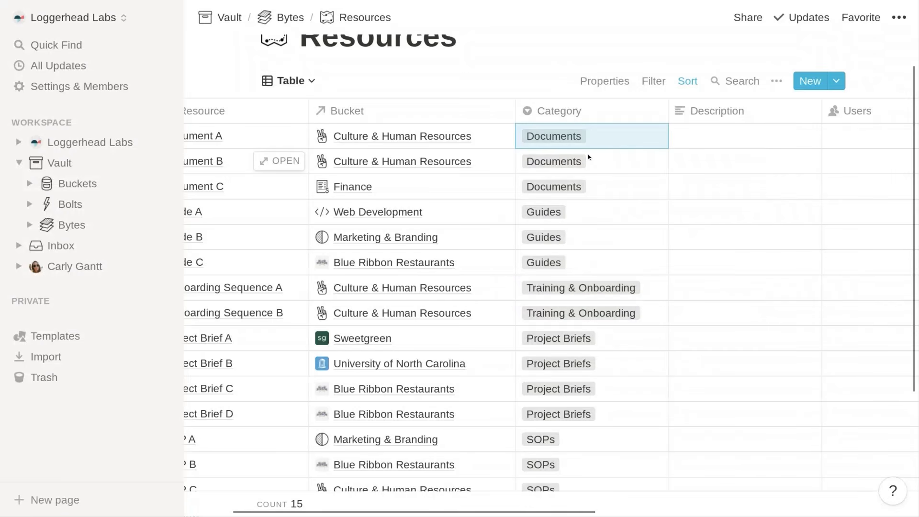
- Review the remaining Resources table columns: Description, Users, File, Frequent, Archive and Projects
scroll(588, 158, right, 4)
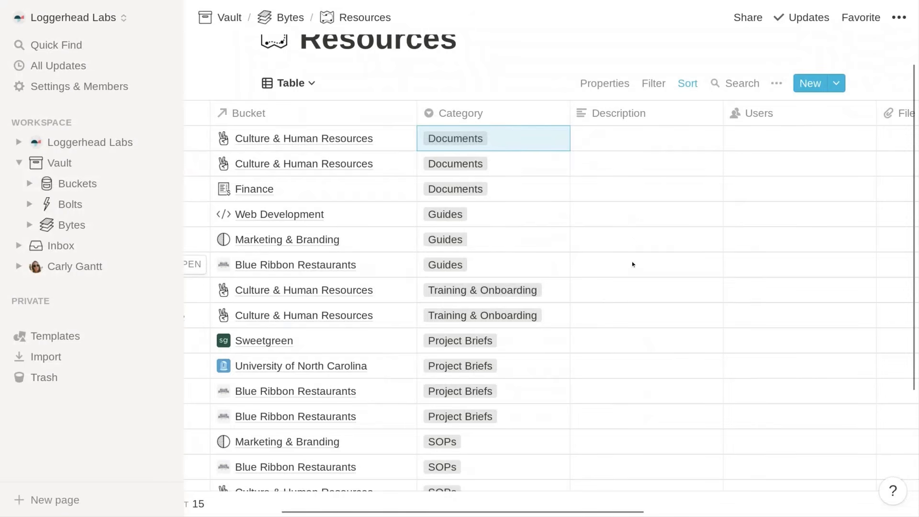
scroll(633, 264, right, 5)
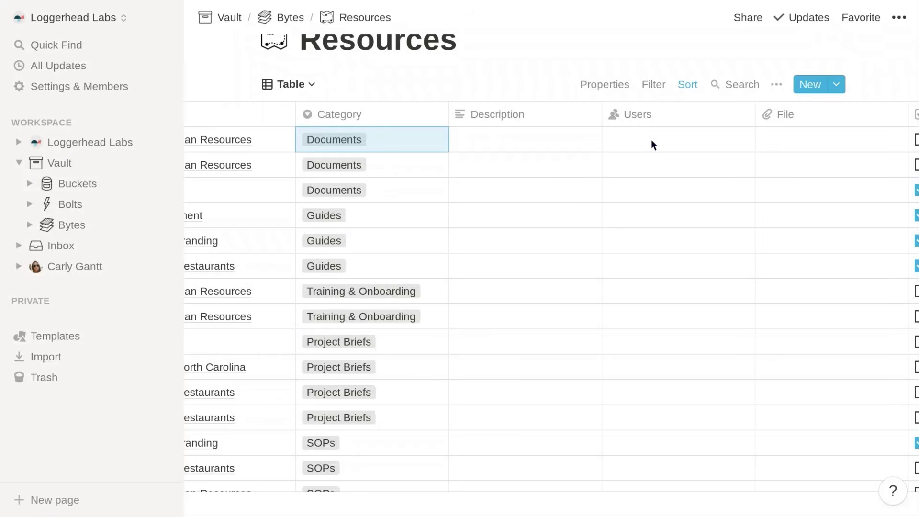
scroll(651, 140, right, 5)
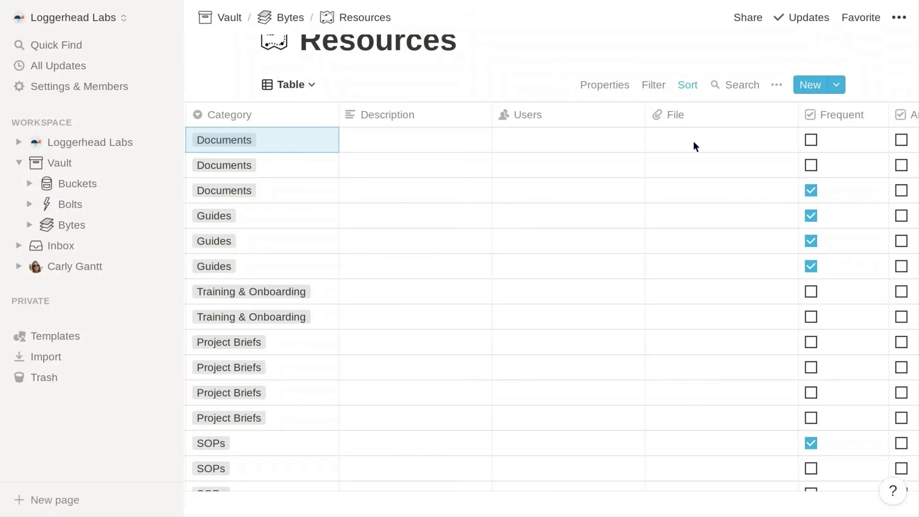
scroll(694, 141, right, 6)
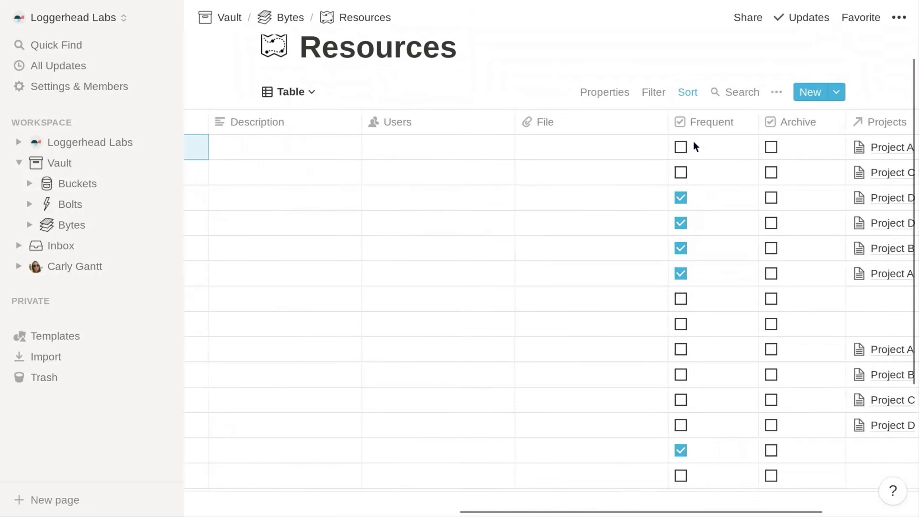
scroll(693, 141, right, 2)
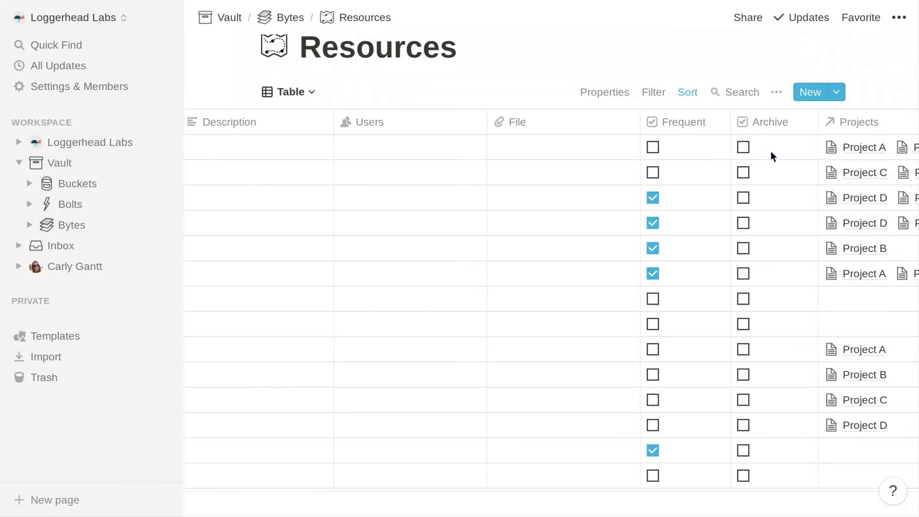
scroll(771, 150, right, 5)
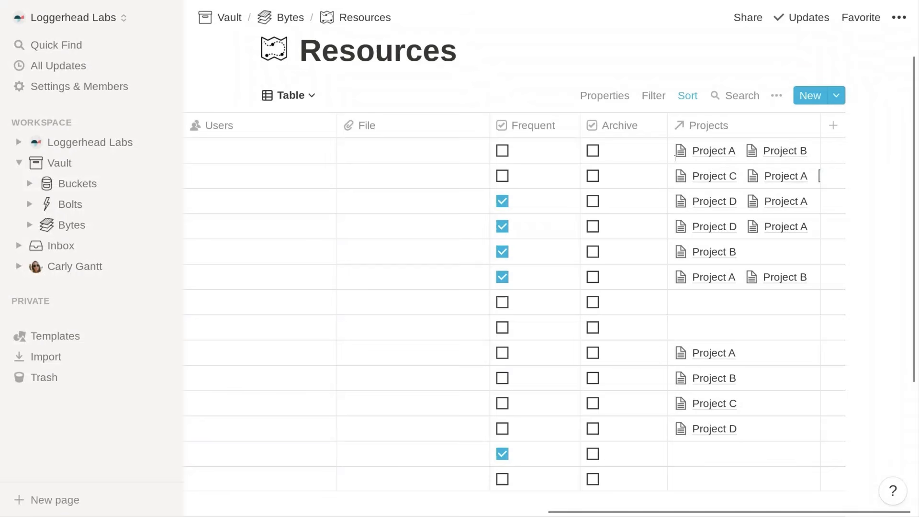
- Go back to the first columns of the Resources table and switch the database to the Category Board view
scroll(678, 163, left, 5)
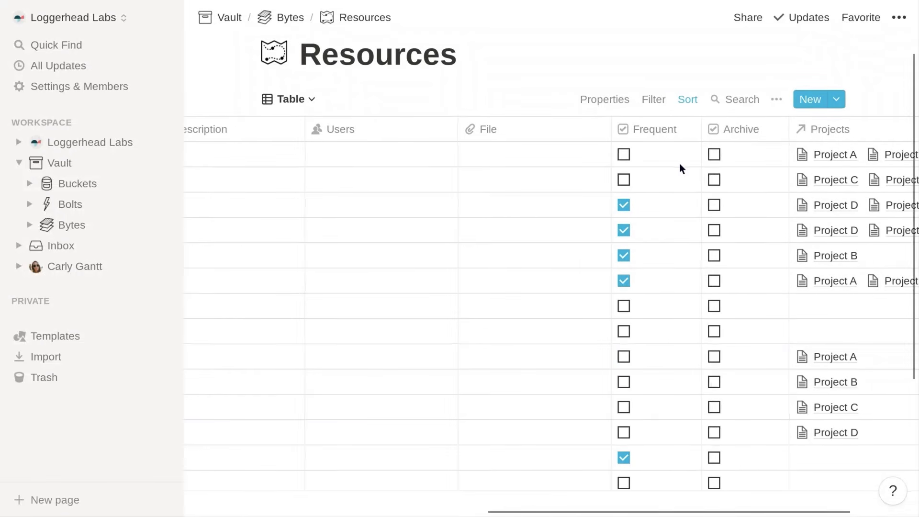
scroll(679, 163, left, 2)
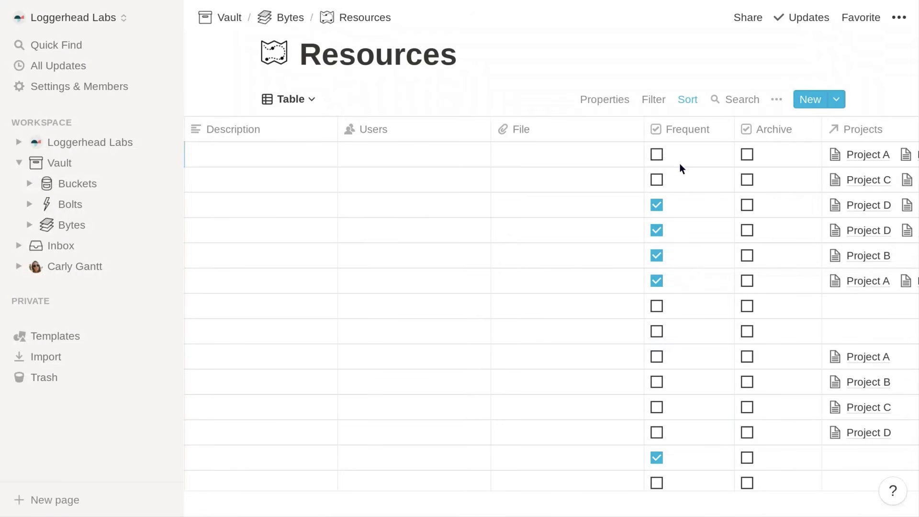
scroll(680, 165, left, 10)
scroll(680, 162, left, 12)
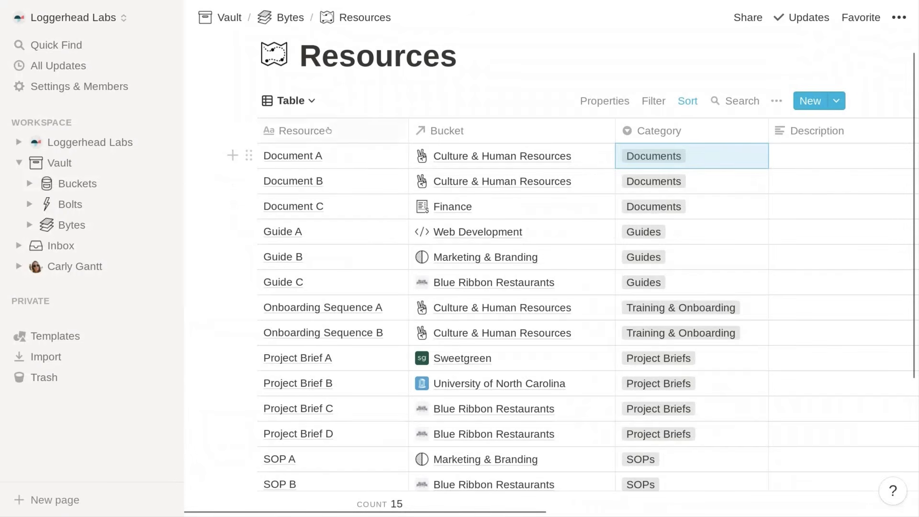
click(291, 101)
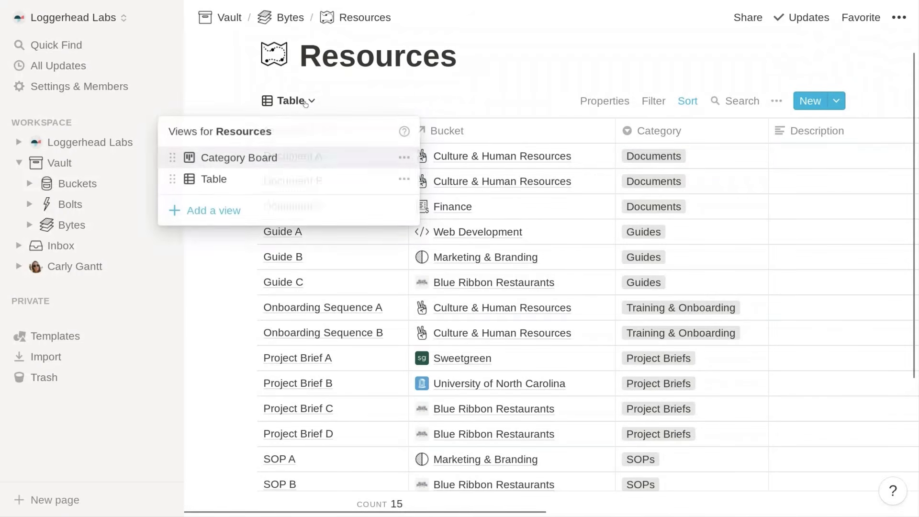
click(268, 160)
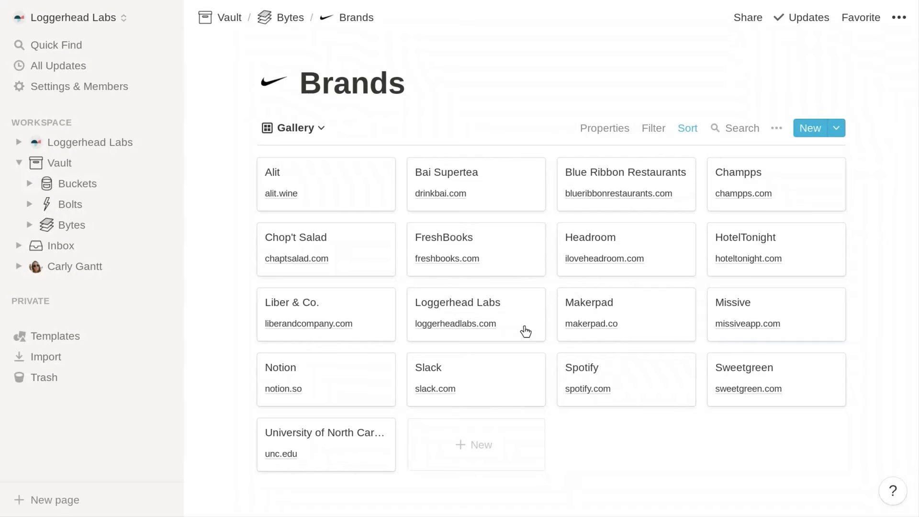
- Look over the Brands gallery, and switch to the Sales Pipeline view to review its stages from Lead to Proposal Sent
scroll(526, 332, down, 1)
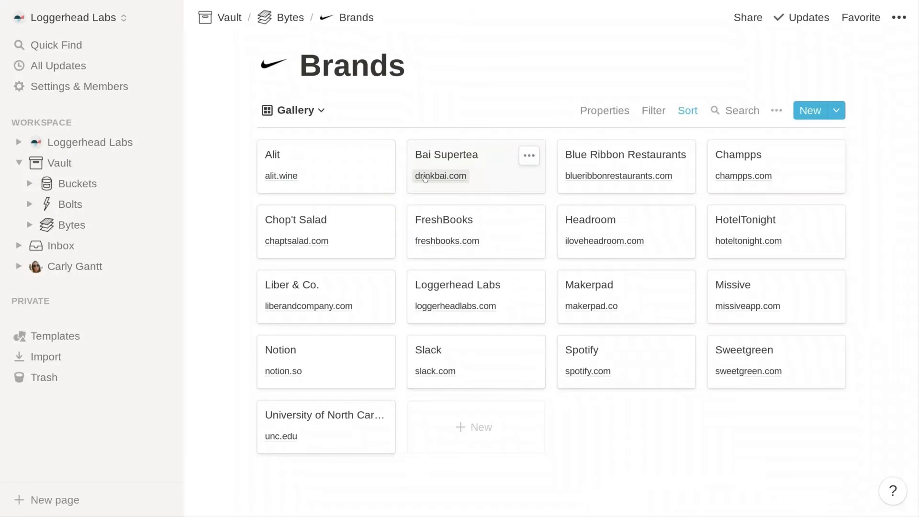
click(317, 115)
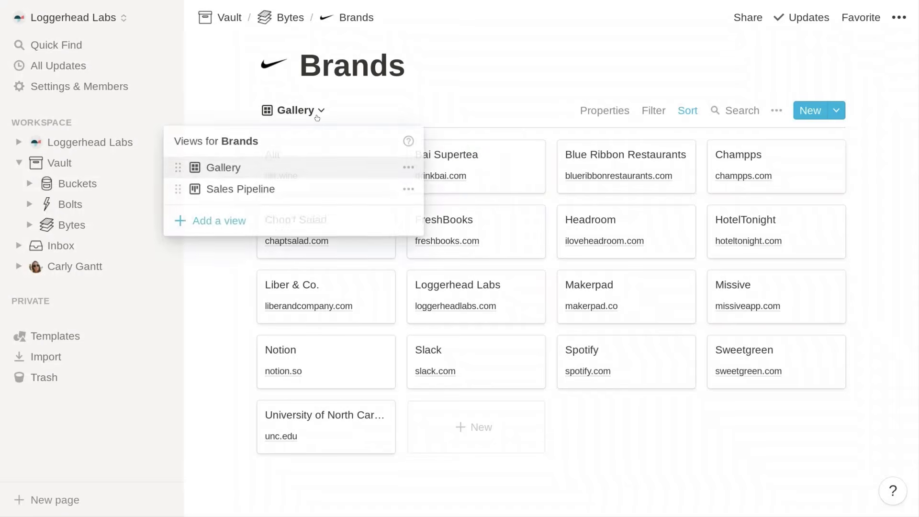
click(317, 189)
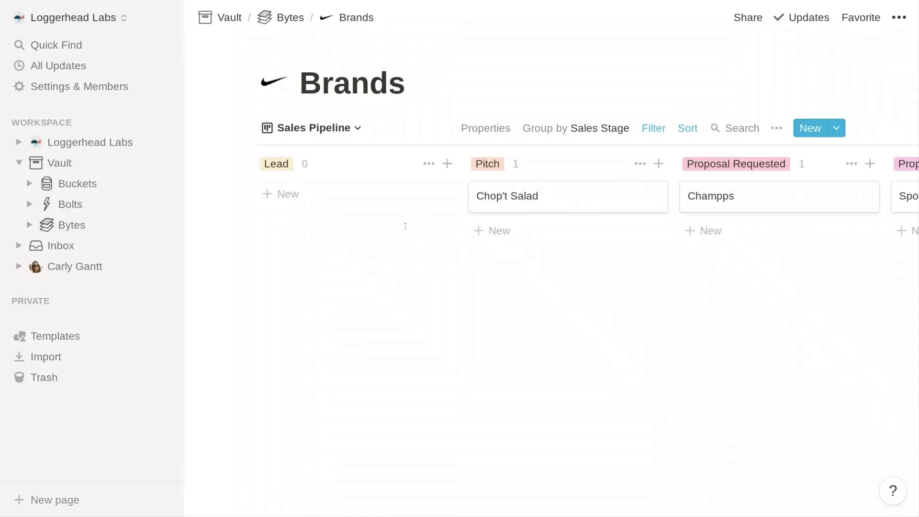
scroll(407, 233, right, 5)
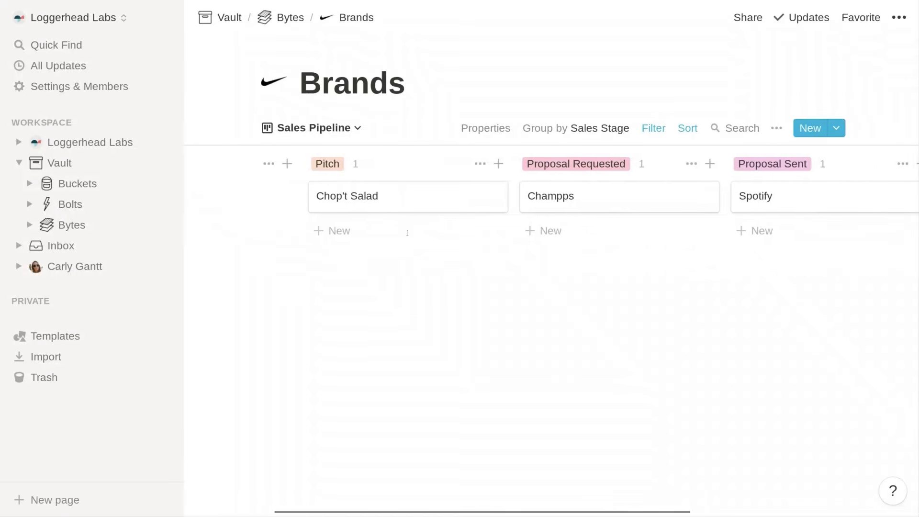
scroll(413, 239, right, 2)
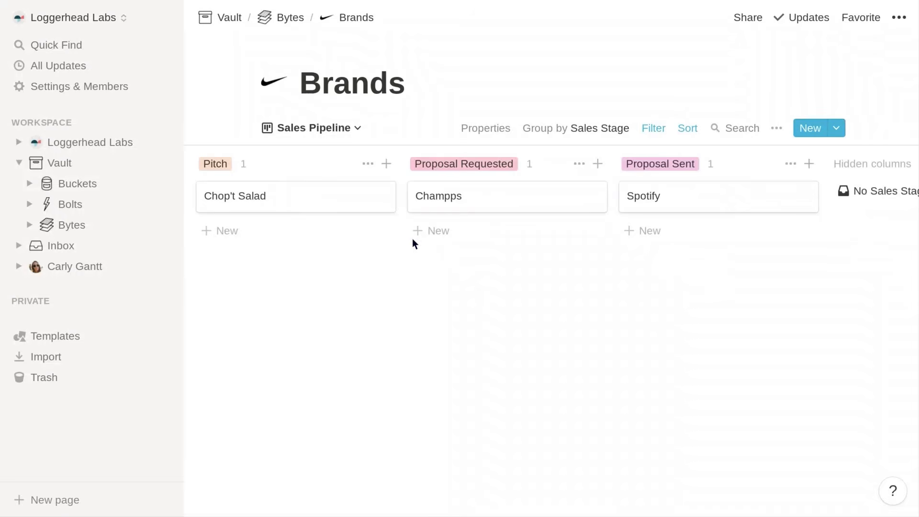
- Move the Champps card from Proposal Requested to Pitch, and return it to Proposal Requested
scroll(413, 239, left, 3)
drag(544, 198, 401, 232)
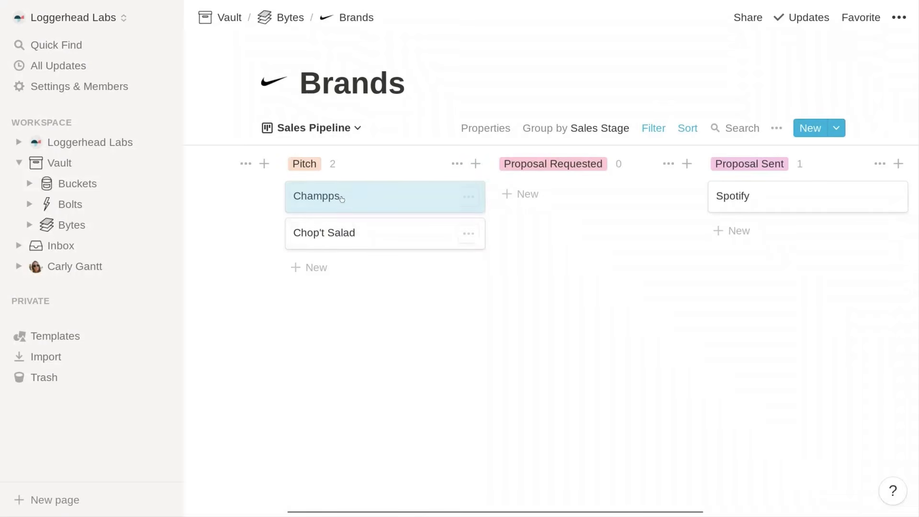
drag(341, 198, 540, 198)
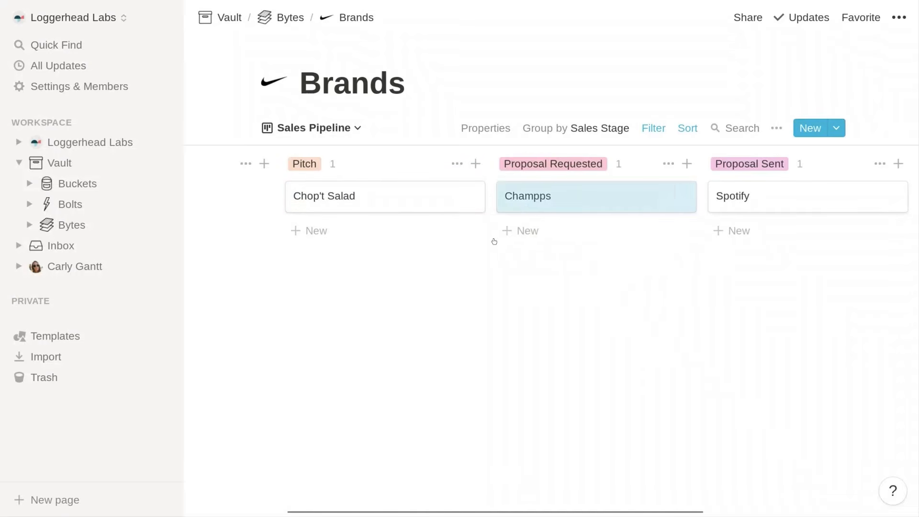
- Open the Chop't Salad brand from the Pitch stage and inspect its Category options without changing the selection
scroll(494, 241, left, 4)
scroll(495, 242, left, 1)
scroll(494, 242, right, 2)
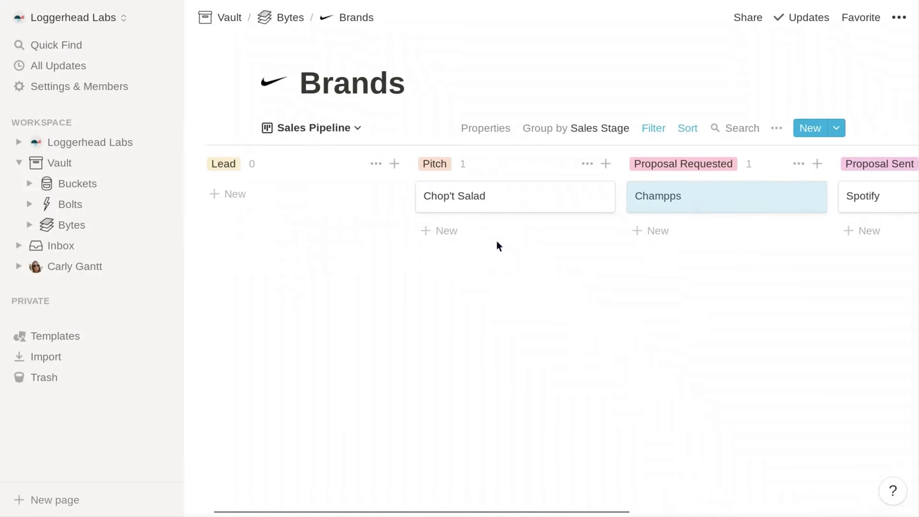
click(497, 199)
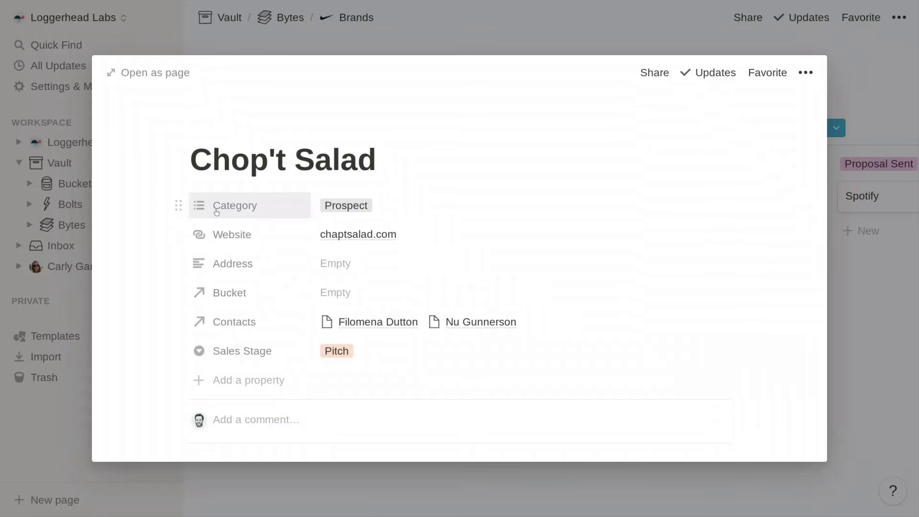
click(392, 205)
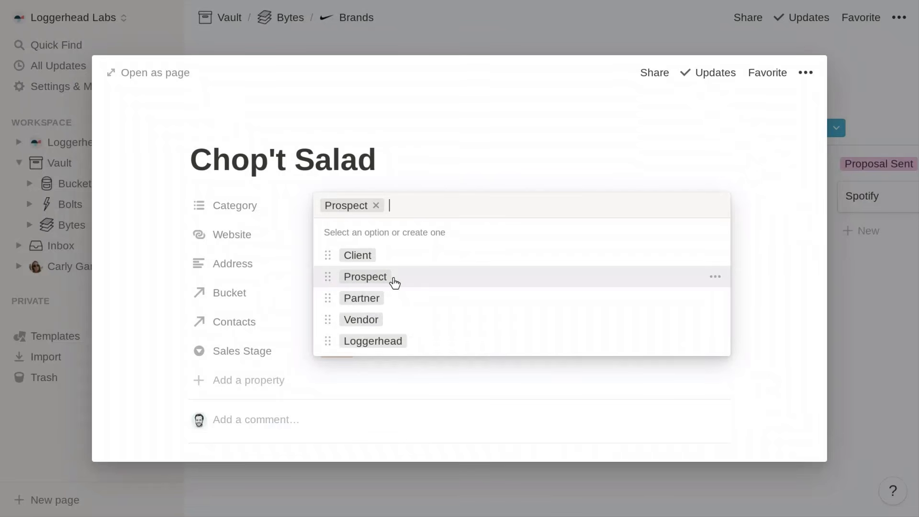
key(Escape)
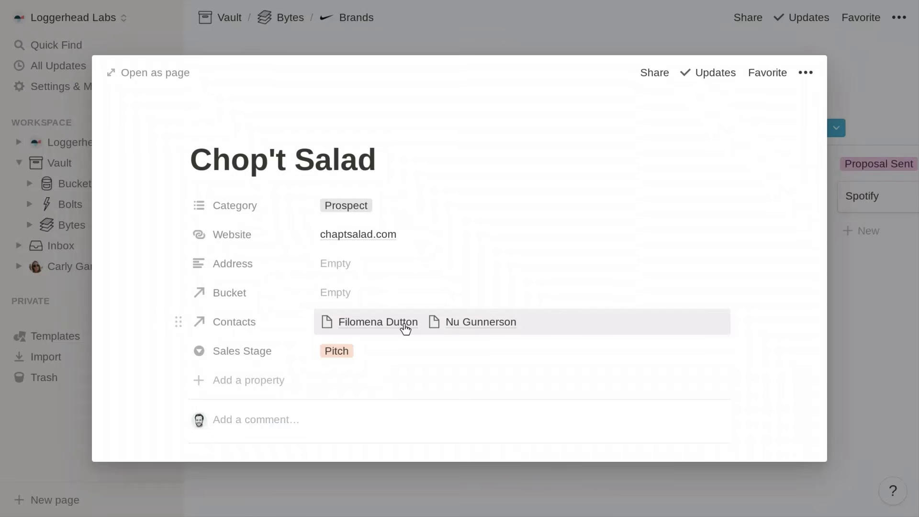
- Leave the Chop't Salad brand and open the Contacts database from Bytes
scroll(406, 329, down, 1)
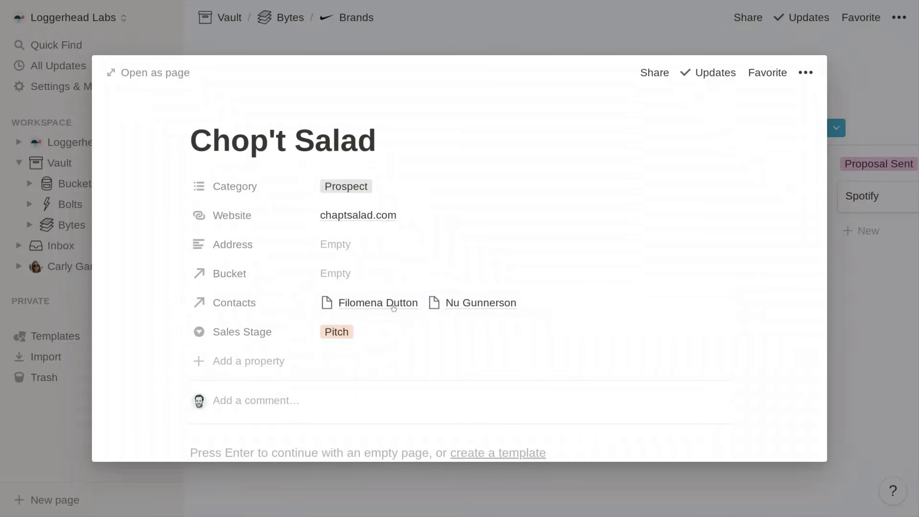
click(335, 35)
click(289, 18)
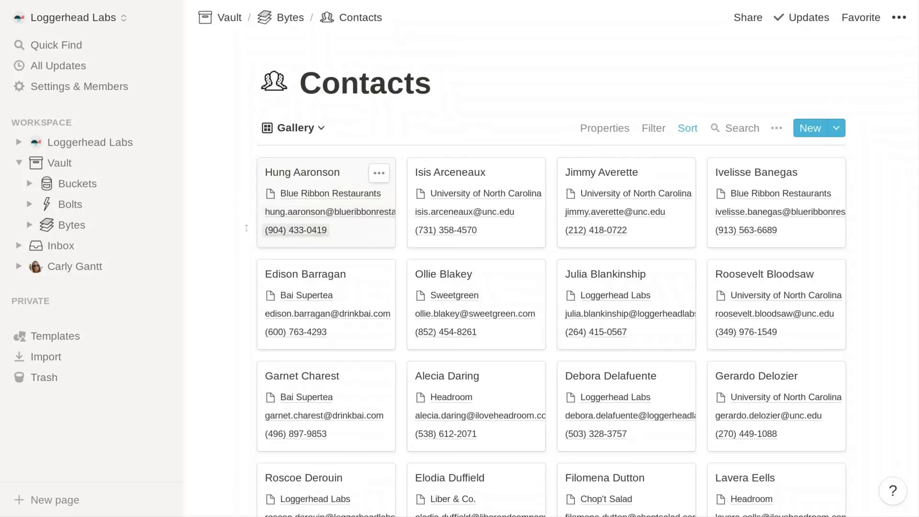
- Switch Contacts to the Table view and examine its properties from Full Name through Headshot, returning to the first columns
click(314, 130)
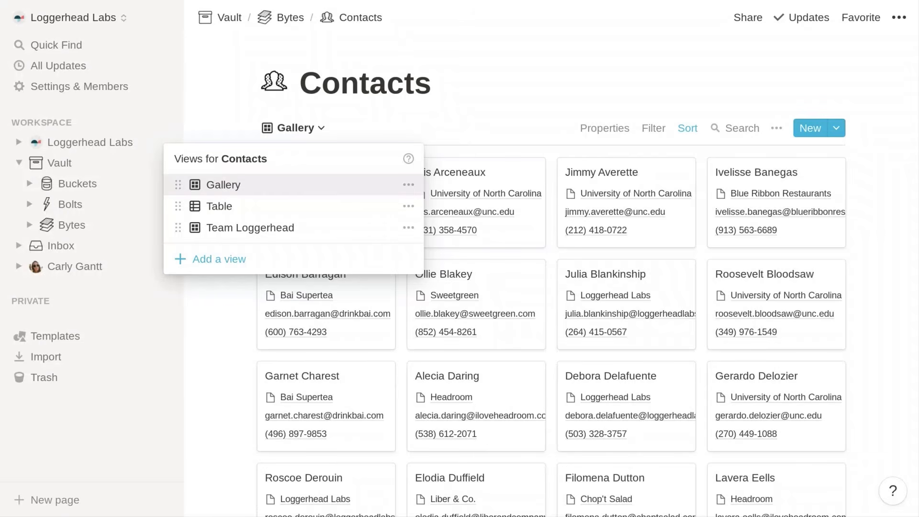
click(299, 208)
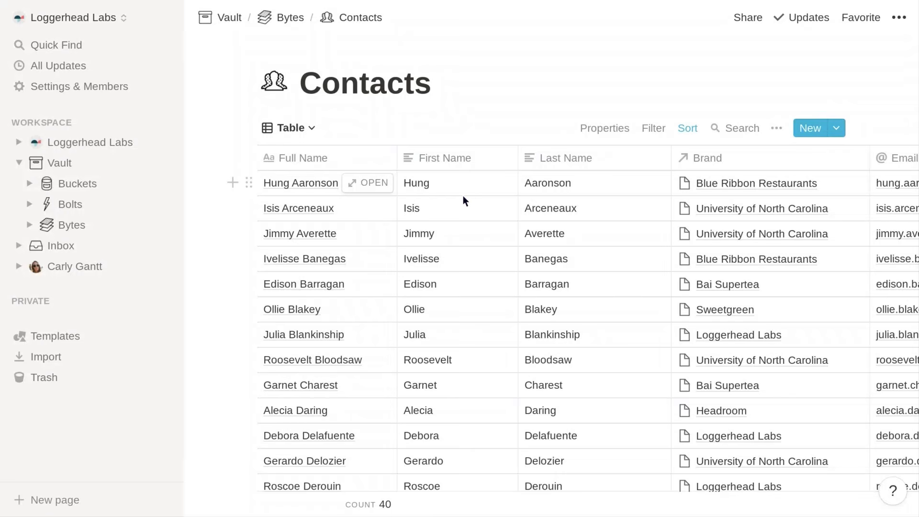
scroll(518, 230, right, 5)
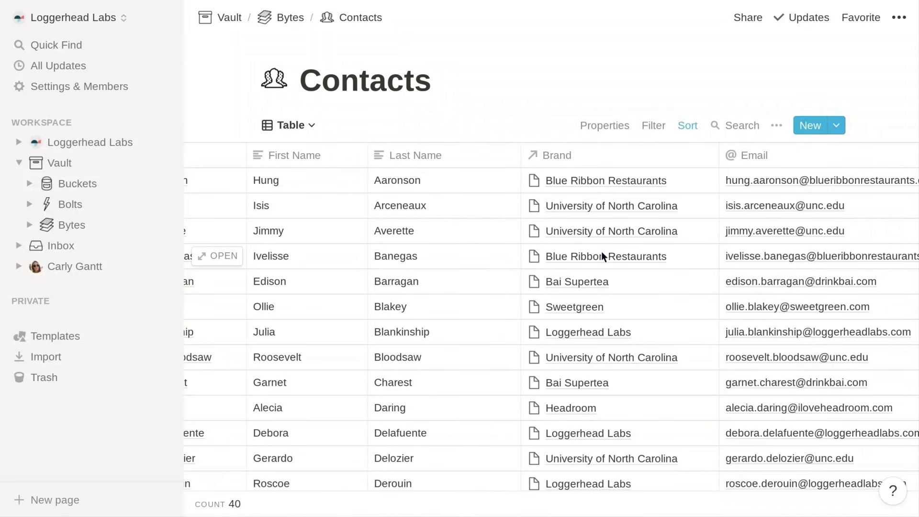
scroll(601, 251, right, 5)
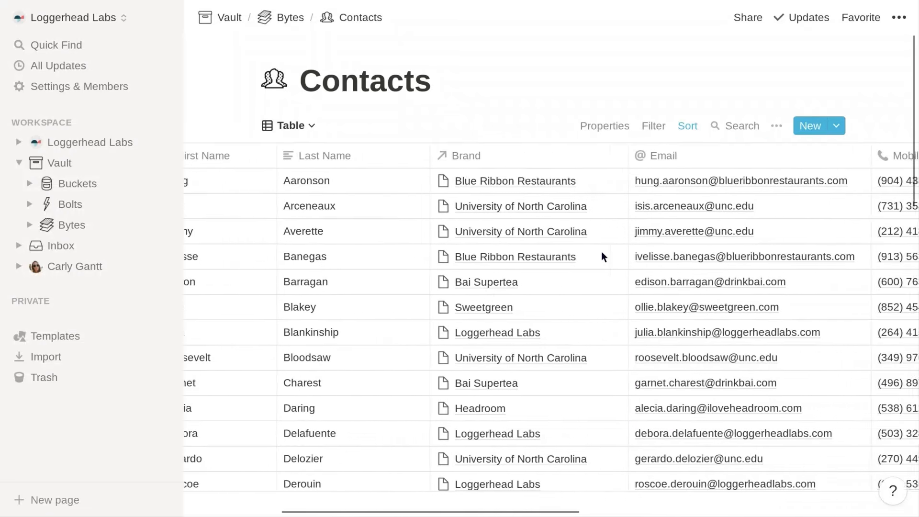
scroll(602, 253, right, 10)
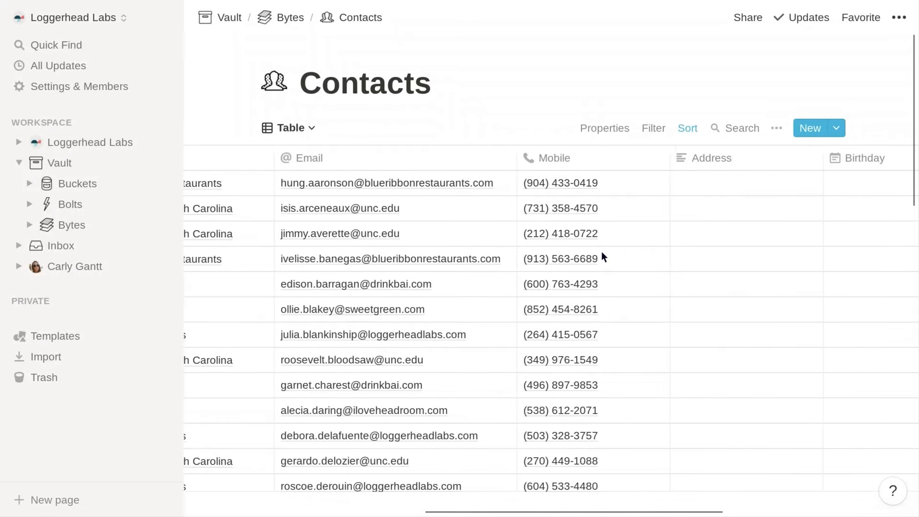
scroll(601, 257, right, 1)
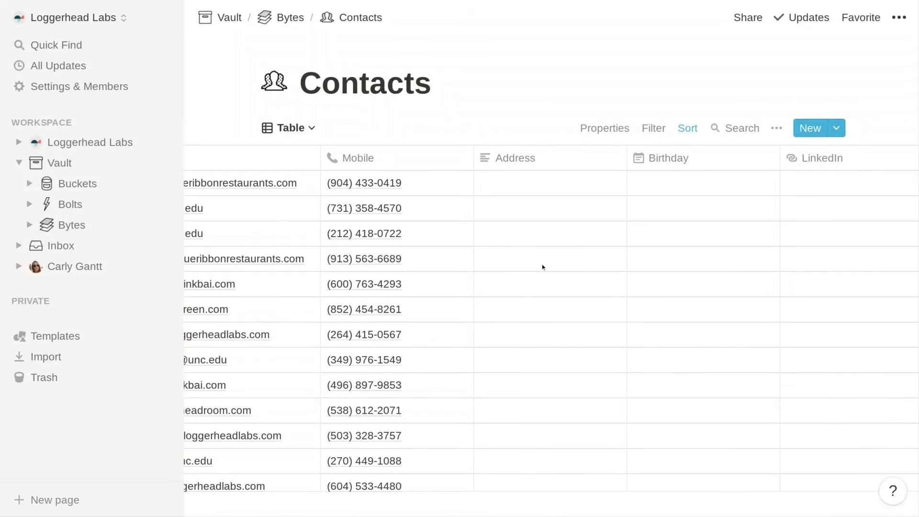
scroll(560, 297, right, 3)
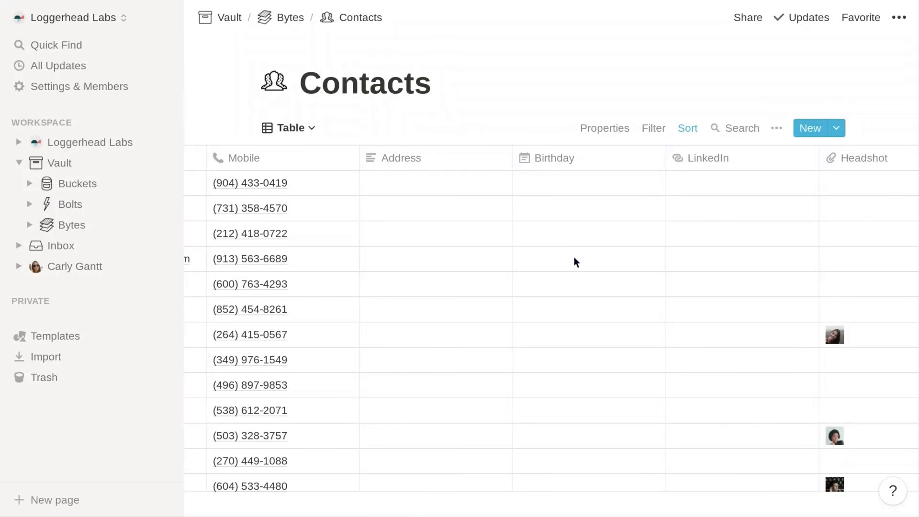
scroll(574, 259, right, 5)
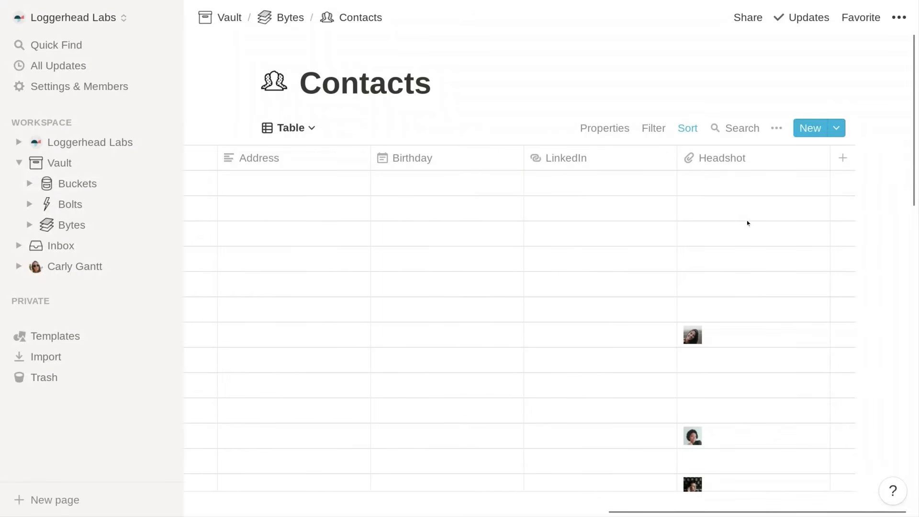
scroll(494, 310, left, 5)
scroll(494, 310, right, 5)
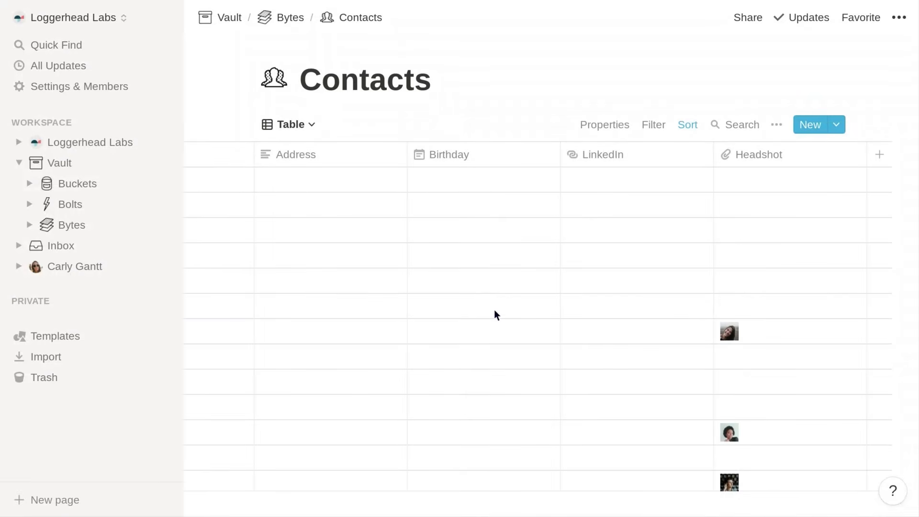
scroll(495, 309, left, 10)
scroll(495, 310, left, 10)
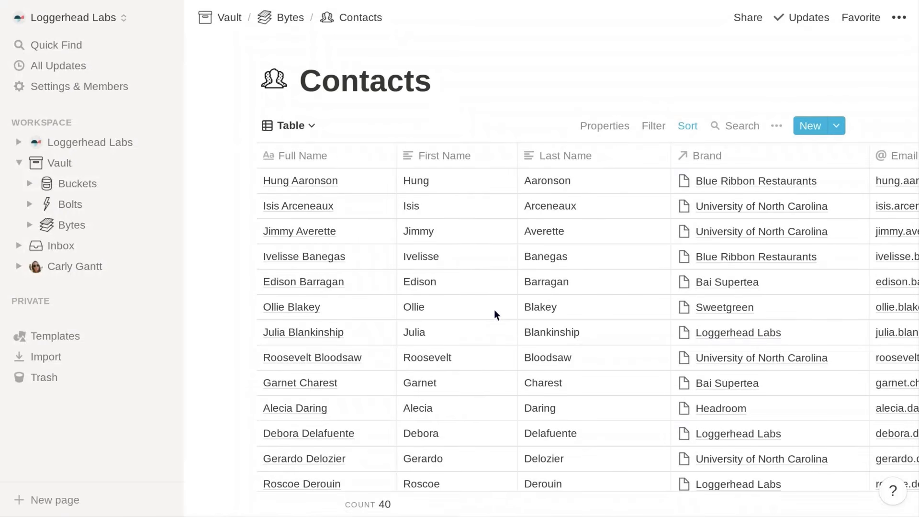
- Switch Contacts to the Team Loggerhead view and look over its headshot cards
click(290, 125)
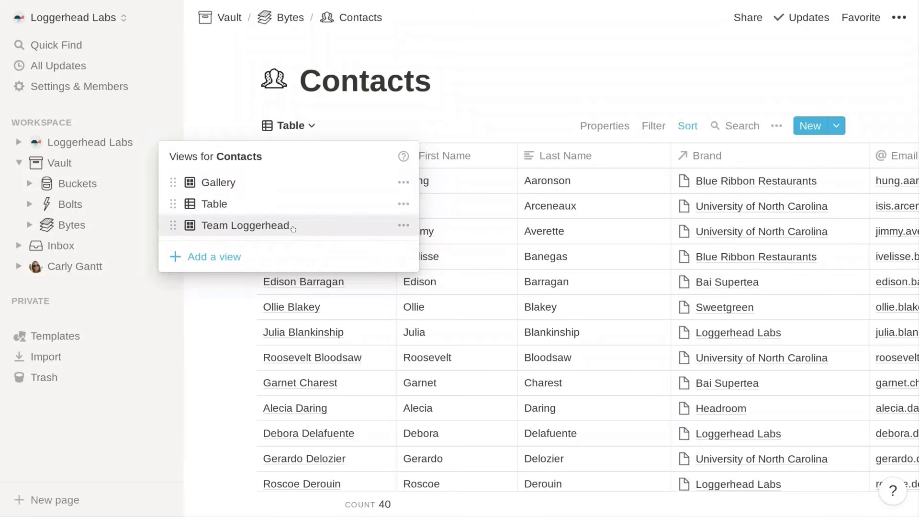
click(293, 229)
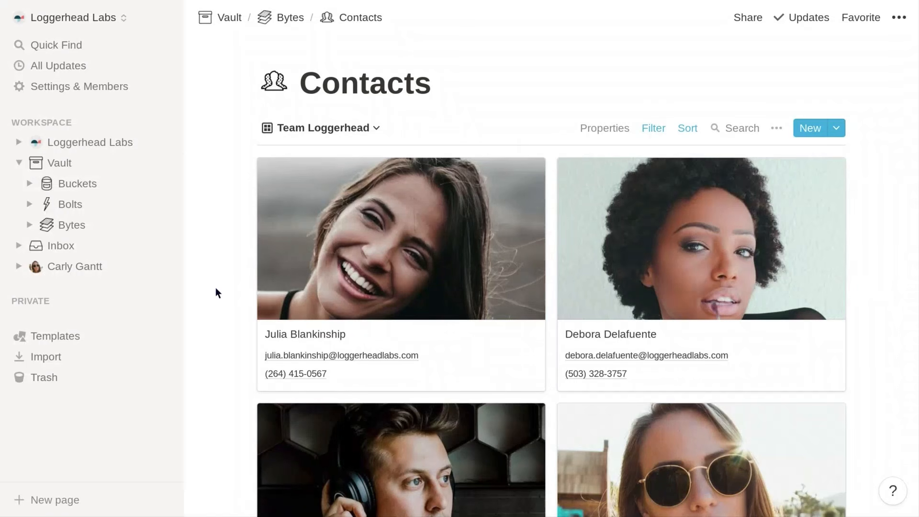
scroll(216, 293, down, 2)
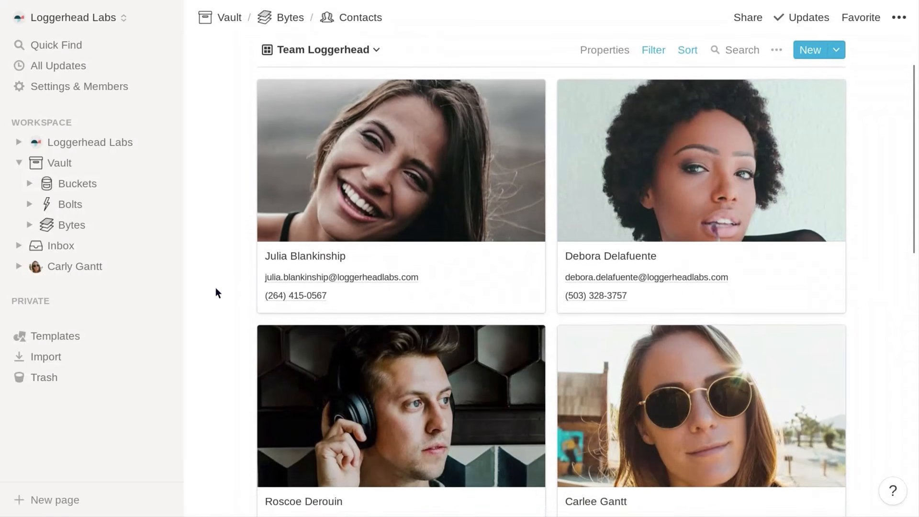
scroll(217, 293, down, 3)
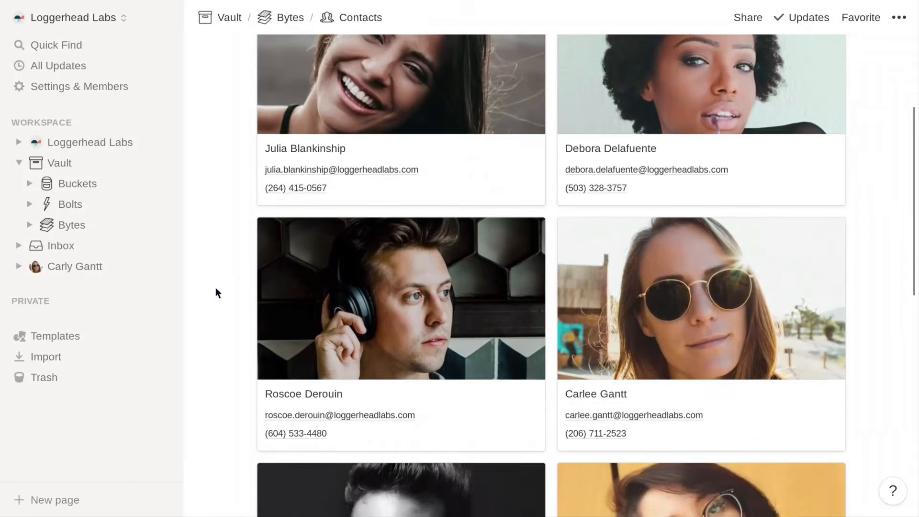
scroll(216, 294, down, 5)
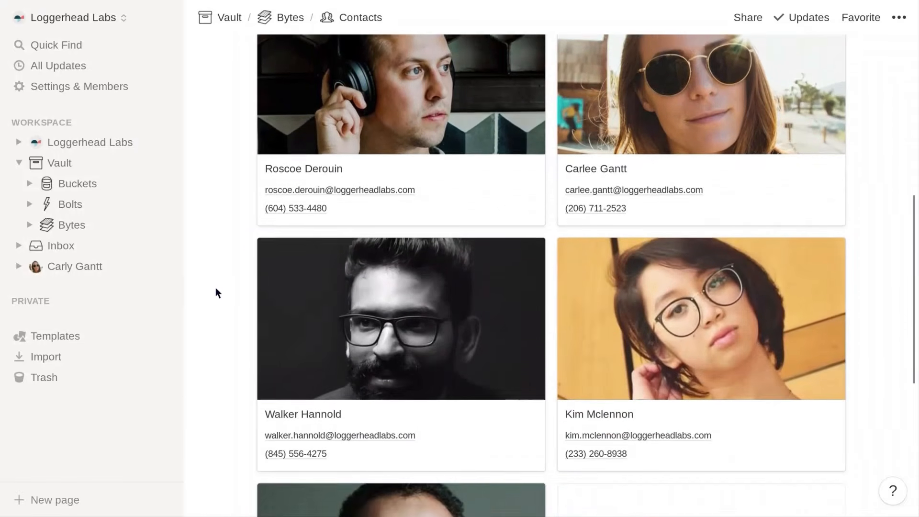
scroll(217, 293, up, 10)
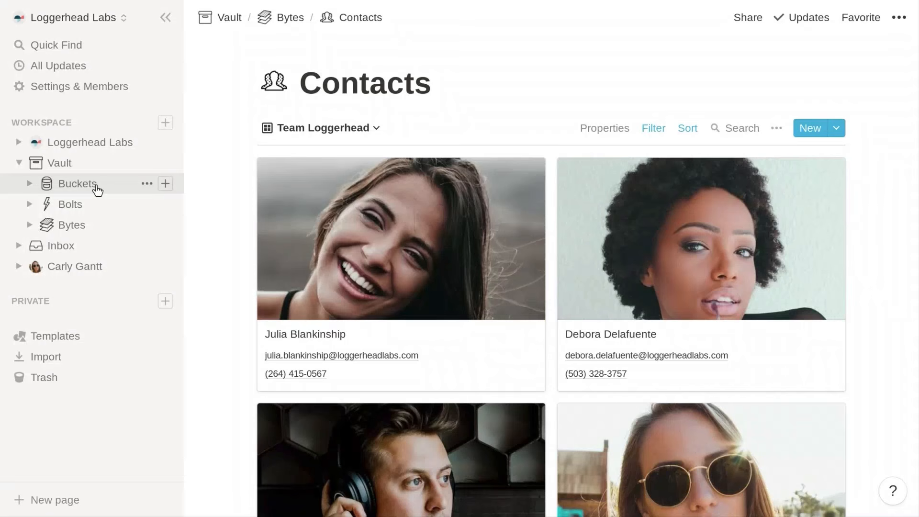
- Collapse the Vault's pages, open the Loggerhead Labs page, and visit the Buckets database through its quick link before returning
click(19, 163)
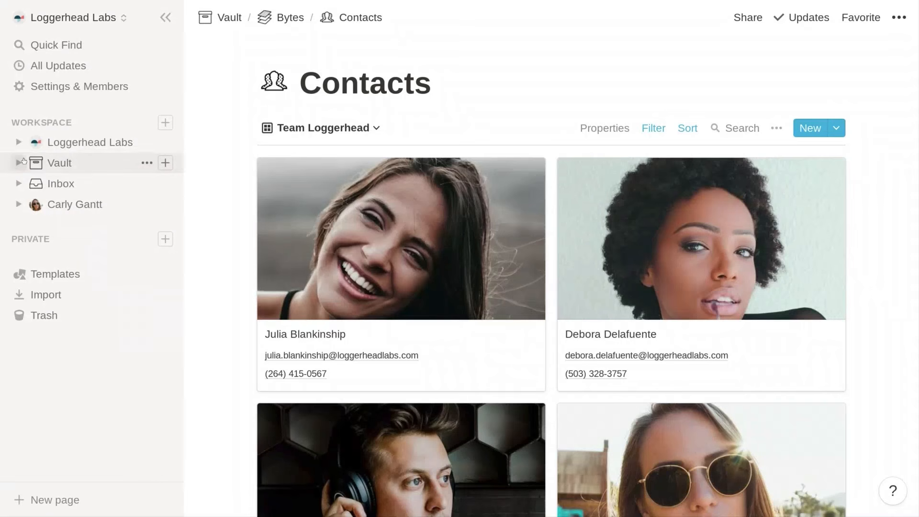
click(85, 144)
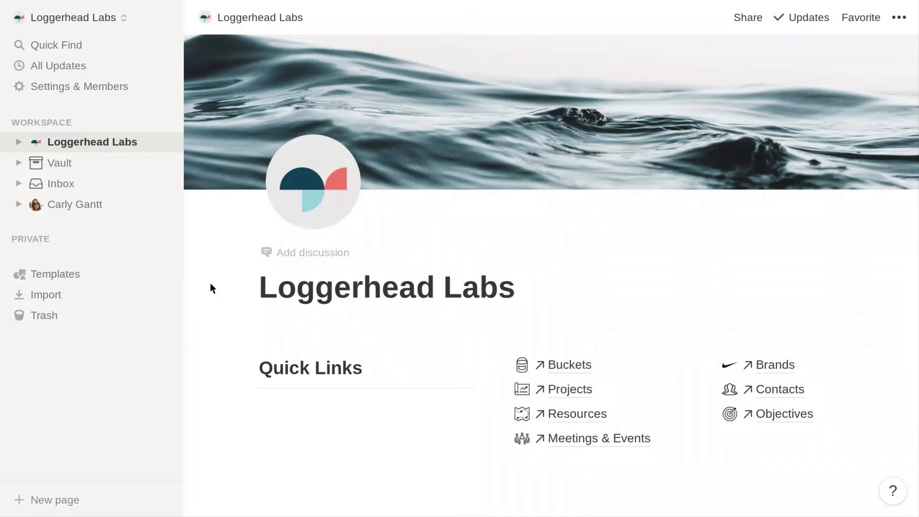
scroll(211, 283, down, 3)
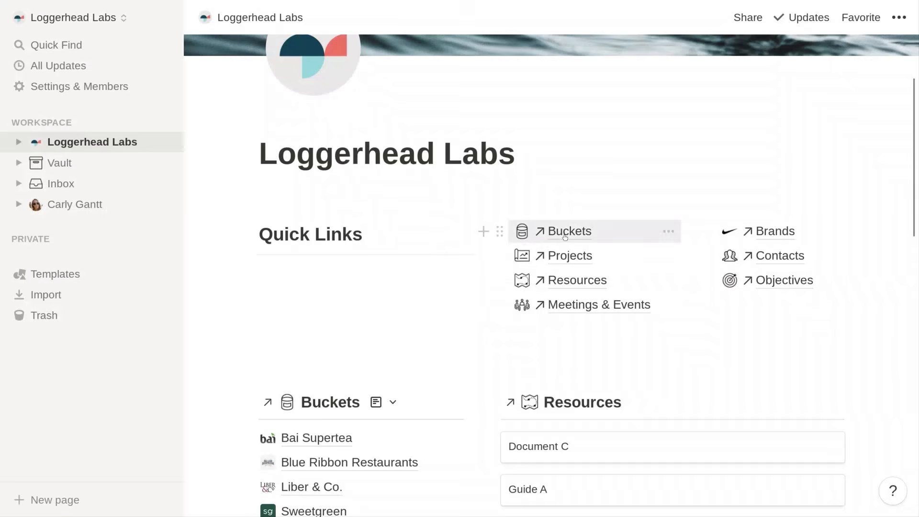
click(565, 235)
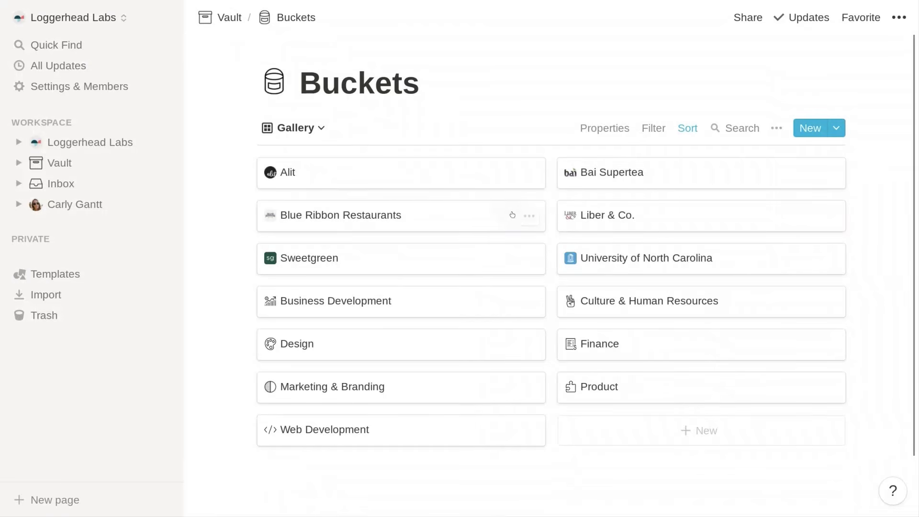
click(93, 142)
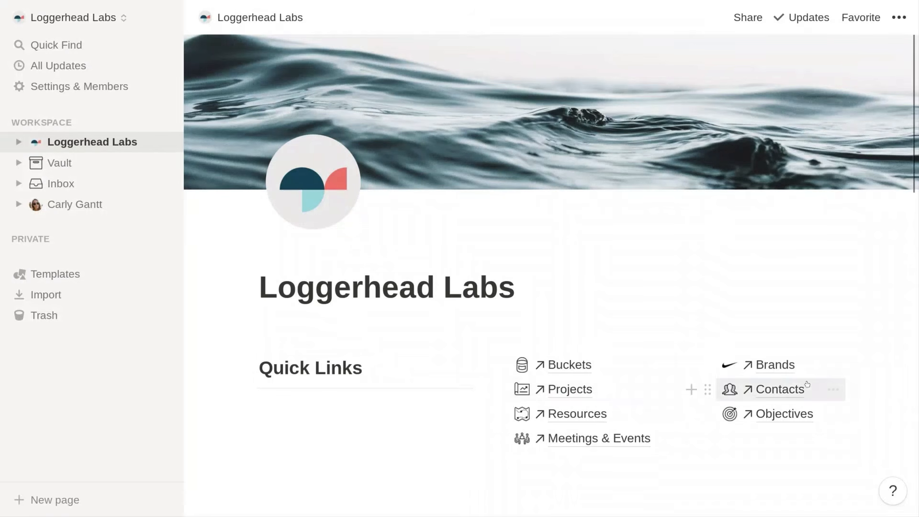
- Open Contacts through its quick link, set it to the Gallery view, and return to the Loggerhead Labs page
click(797, 389)
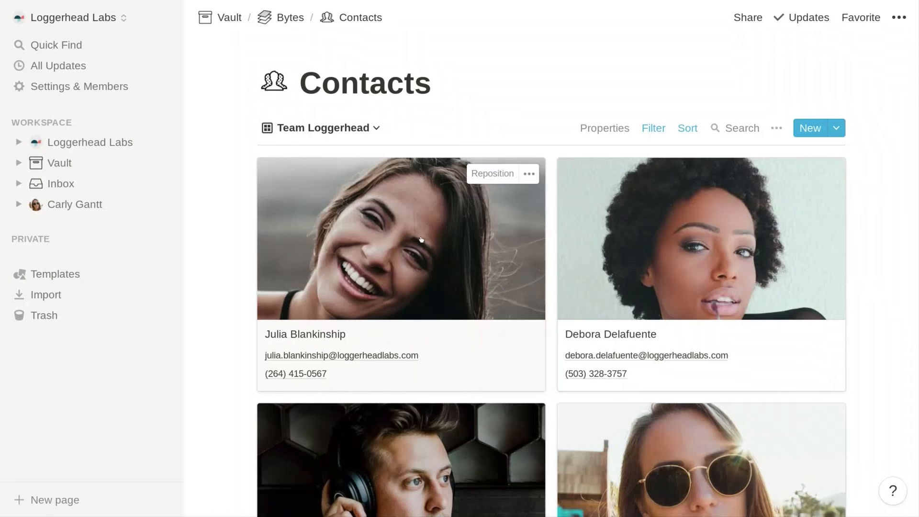
click(359, 136)
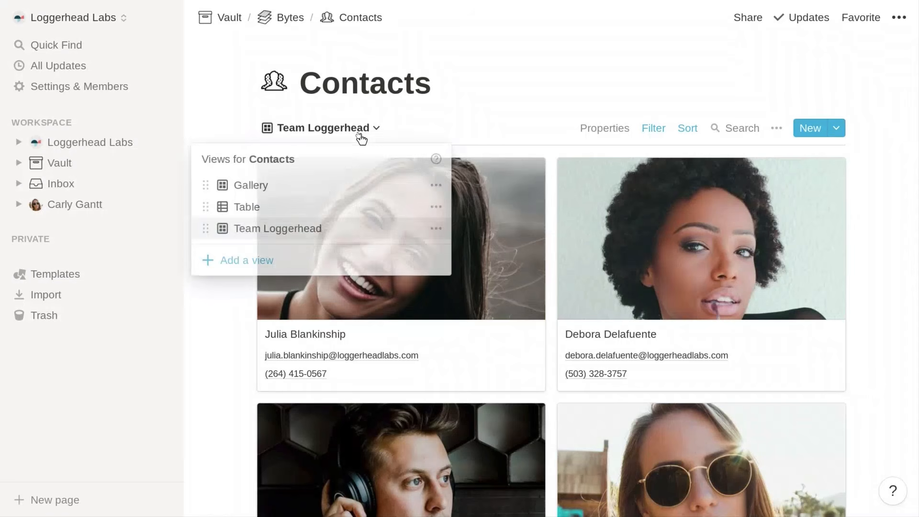
click(286, 185)
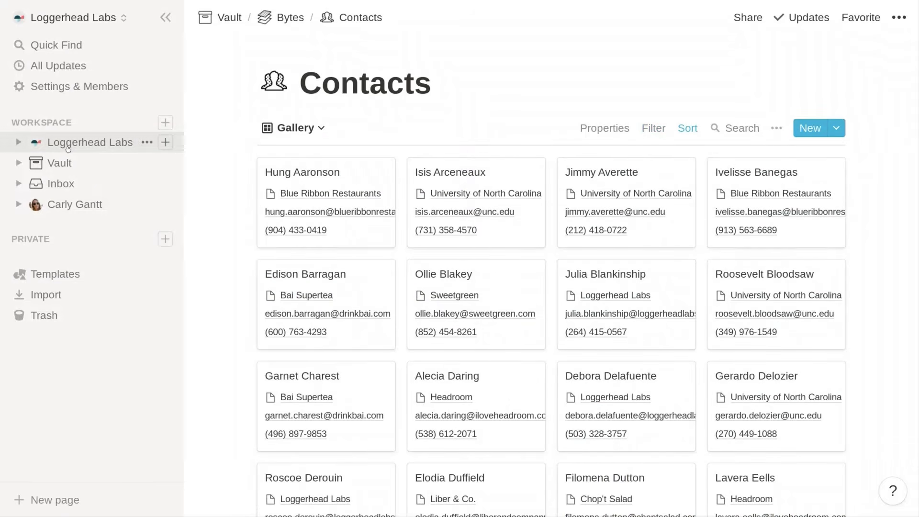
click(90, 143)
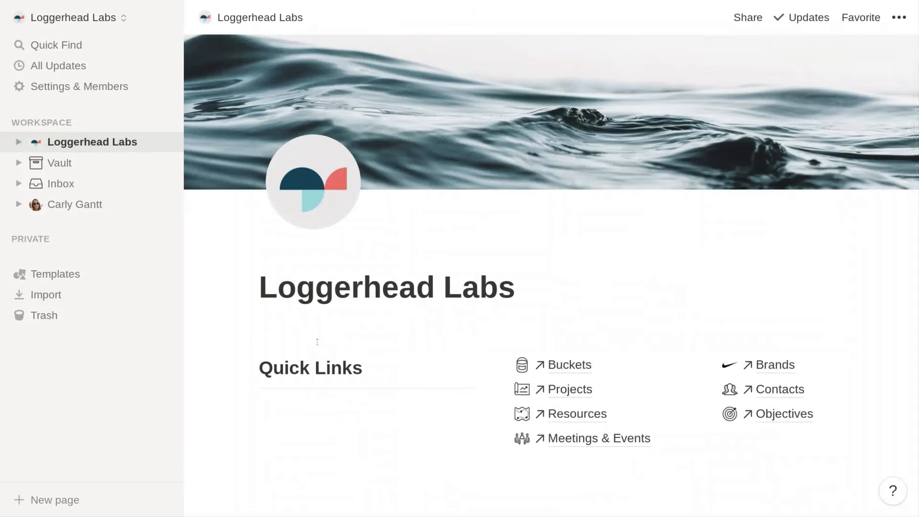
- Go to the Buckets list on the Loggerhead Labs page and switch it to the Internal view
scroll(328, 338, down, 2)
scroll(322, 349, down, 1)
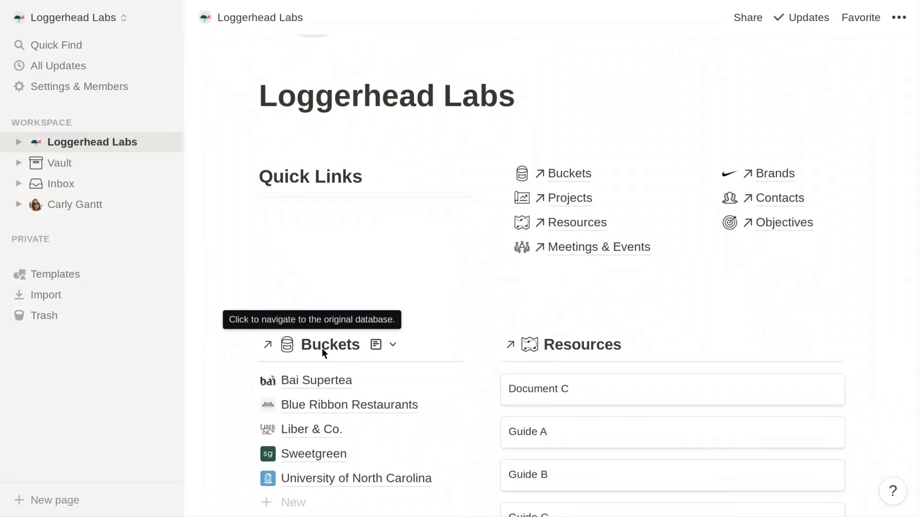
scroll(195, 306, down, 2)
scroll(196, 306, down, 5)
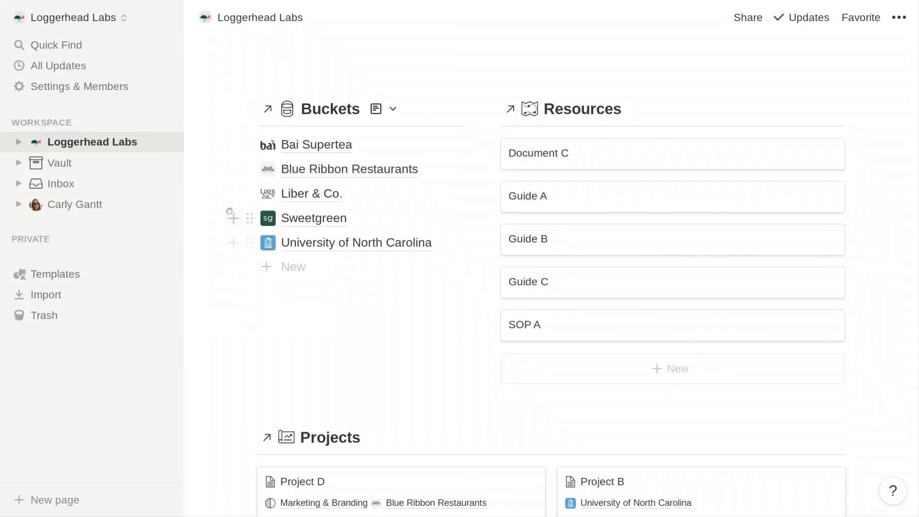
click(385, 109)
click(315, 187)
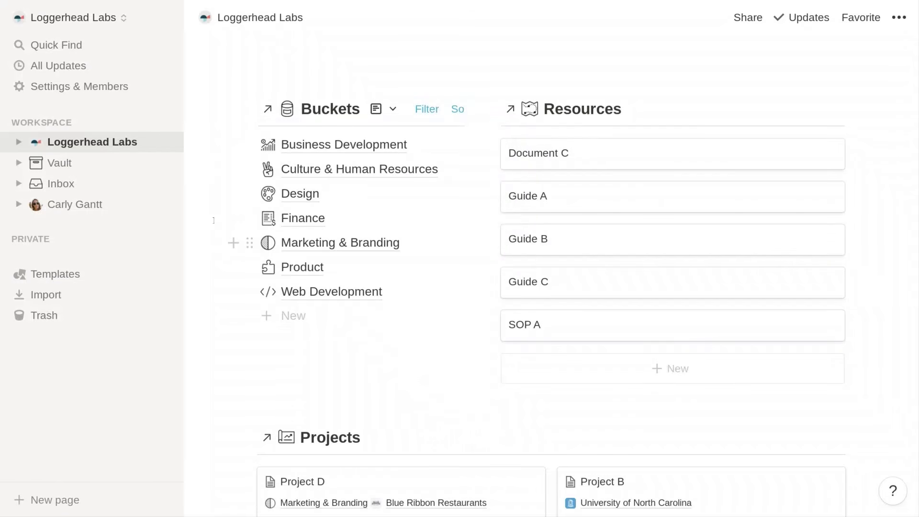
- Open the Marketing & Branding bucket, review its linked sections including Meetings & Events and Objectives, and close it
click(303, 250)
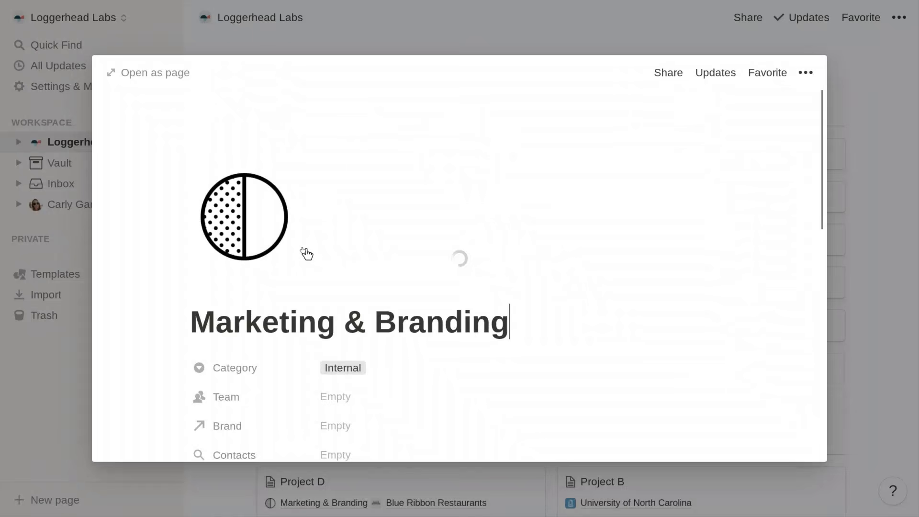
scroll(307, 255, down, 7)
scroll(308, 255, down, 10)
scroll(307, 254, down, 5)
scroll(307, 254, up, 5)
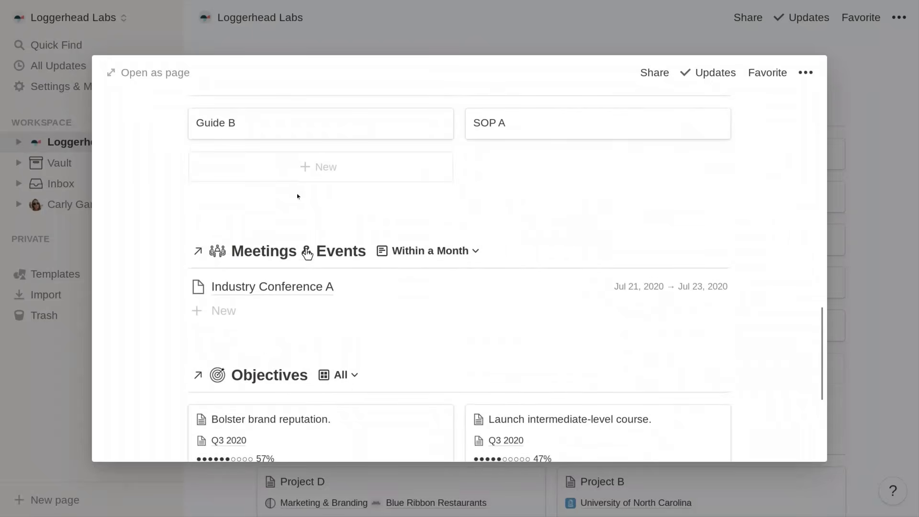
click(293, 43)
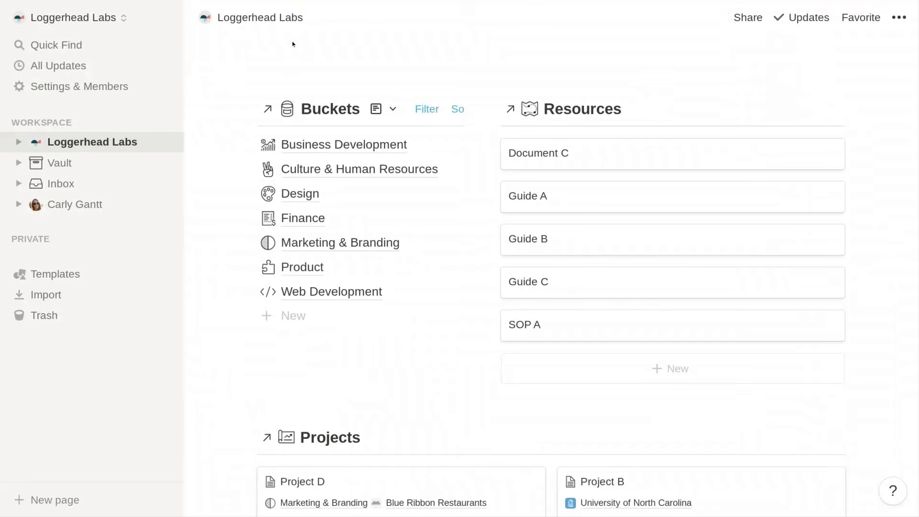
- Switch the Buckets list on the Loggerhead Labs page back to the Clients view
click(387, 108)
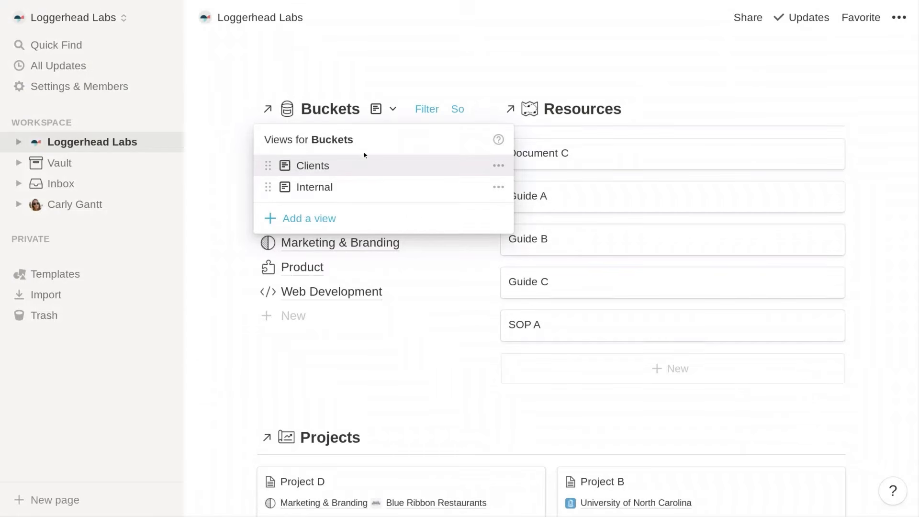
click(360, 165)
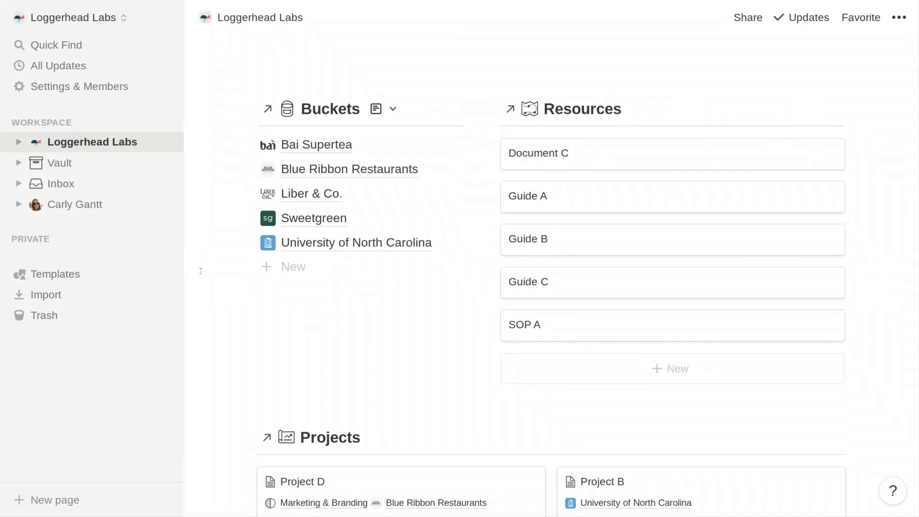
- Open Project A from the Projects gallery on the Loggerhead Labs page, review its task list and Notes section, and close it
scroll(201, 271, down, 6)
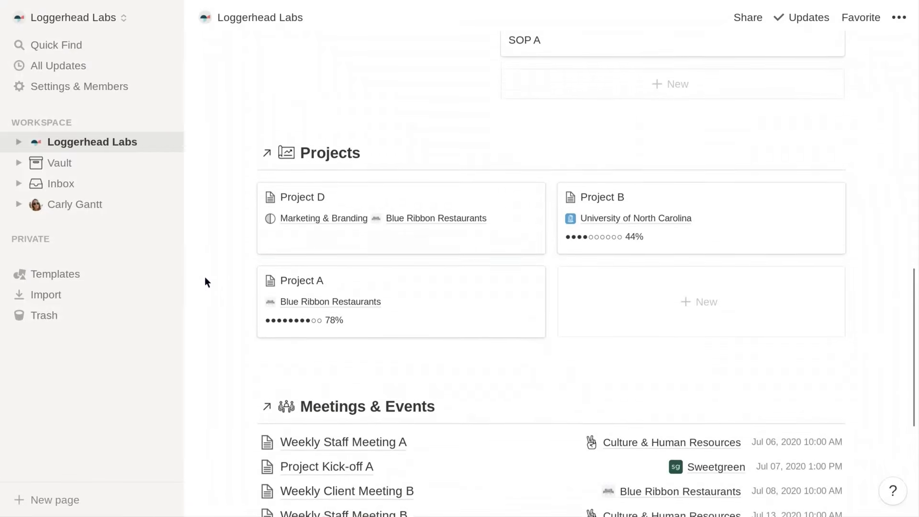
scroll(205, 277, up, 1)
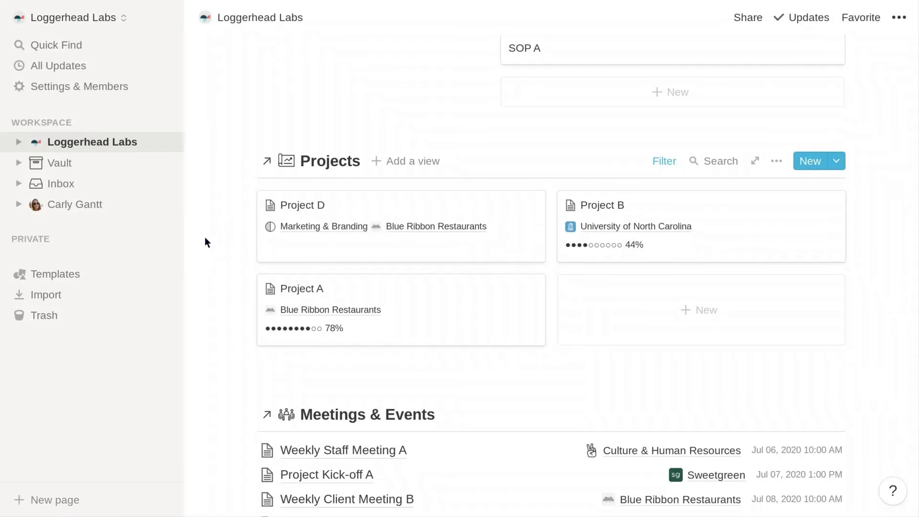
scroll(205, 242, down, 1)
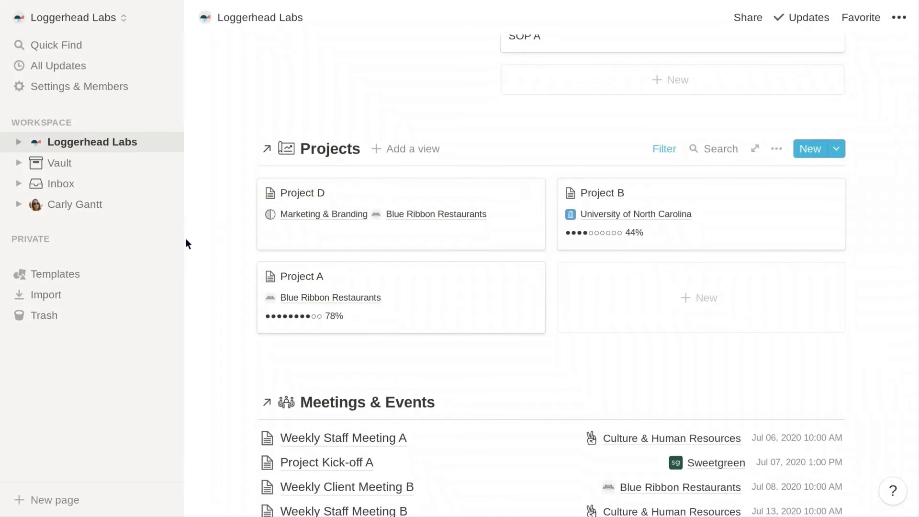
scroll(186, 239, down, 5)
scroll(185, 239, up, 2)
click(449, 203)
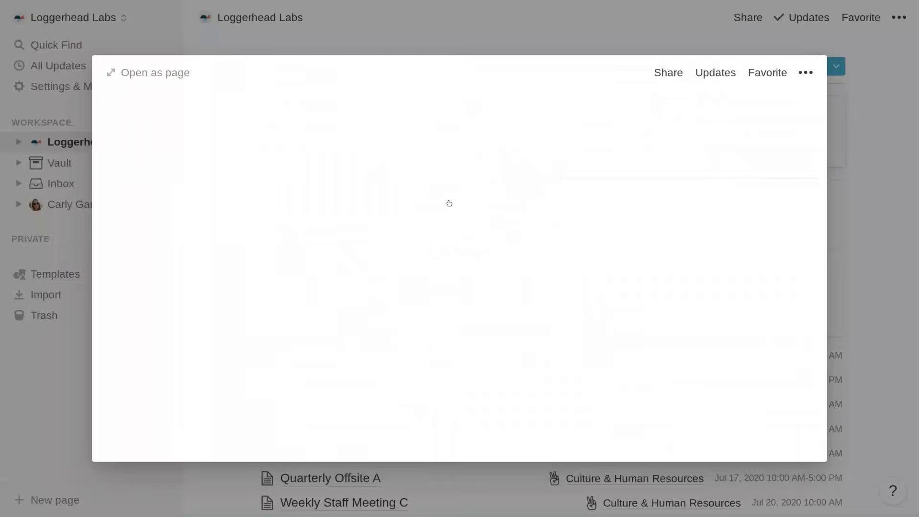
scroll(387, 341, down, 7)
scroll(387, 342, down, 7)
scroll(390, 347, down, 6)
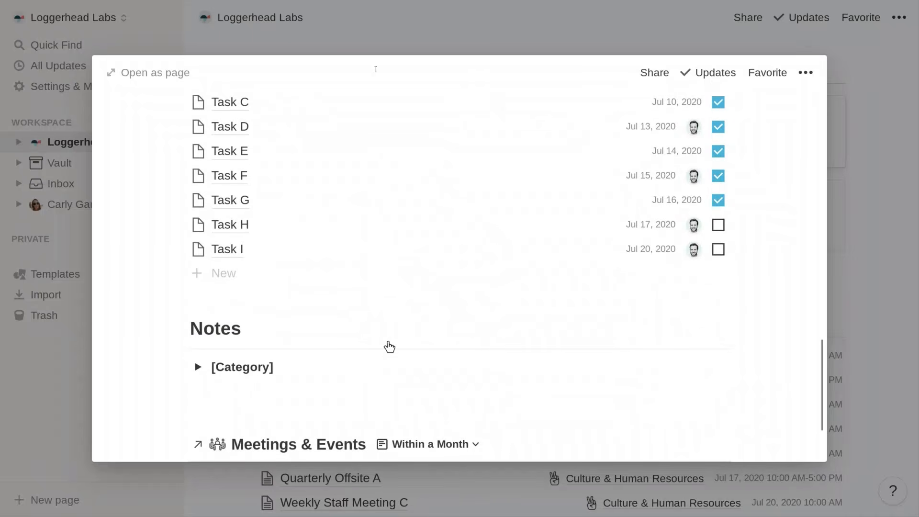
click(379, 37)
- Inspect the filters of the Meetings & Events list on the Loggerhead Labs page and close them
scroll(224, 222, down, 5)
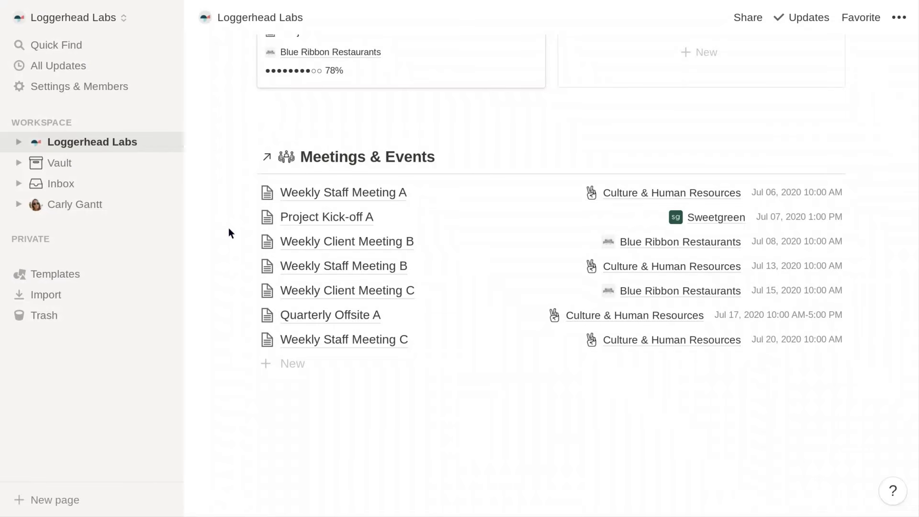
mouse_move(463, 173)
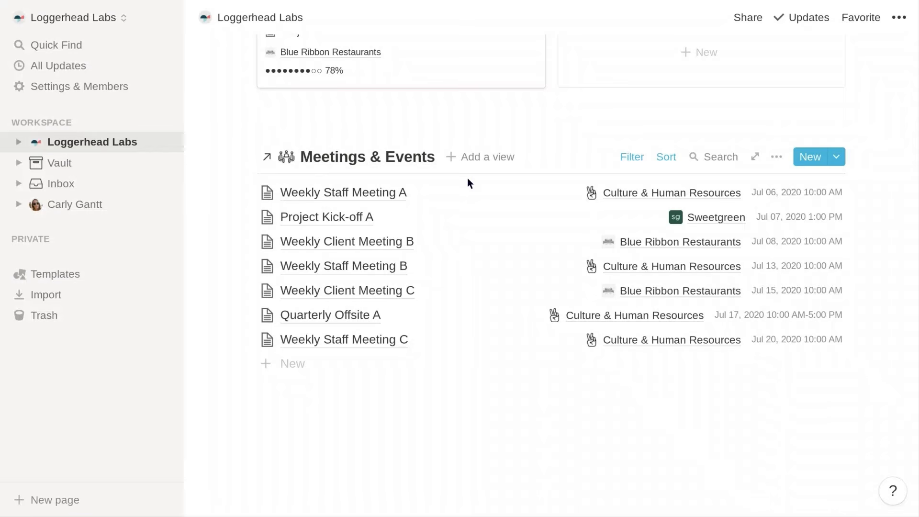
click(633, 162)
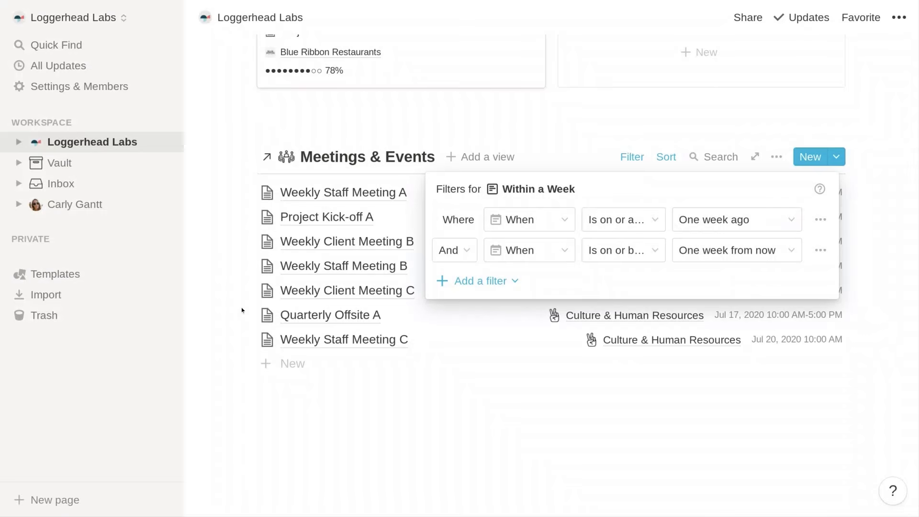
click(231, 287)
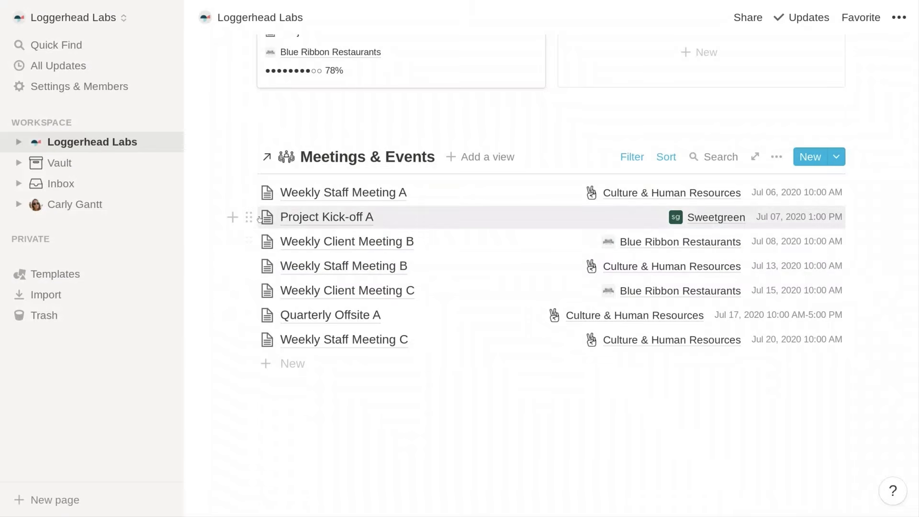
- Return to the start of the Loggerhead Labs page and open the team member's personal page in the workspace
scroll(218, 154, up, 10)
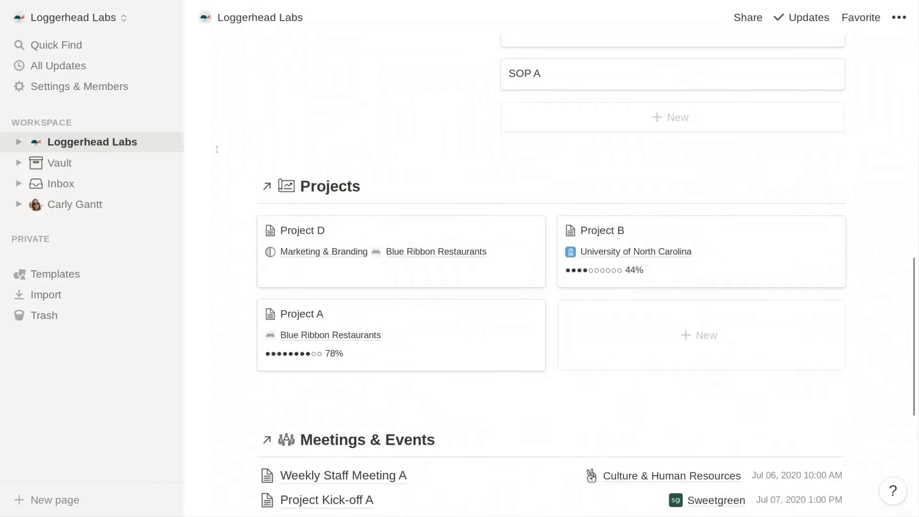
scroll(220, 156, up, 10)
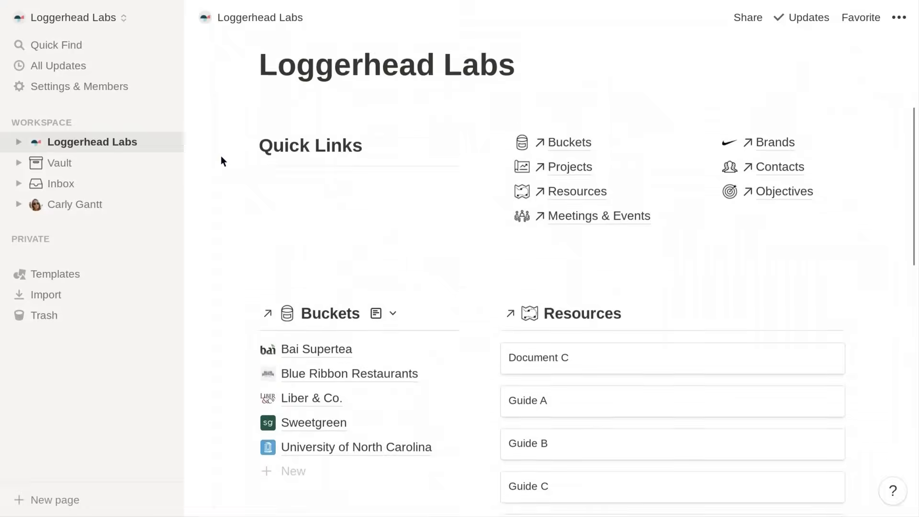
scroll(220, 156, up, 1)
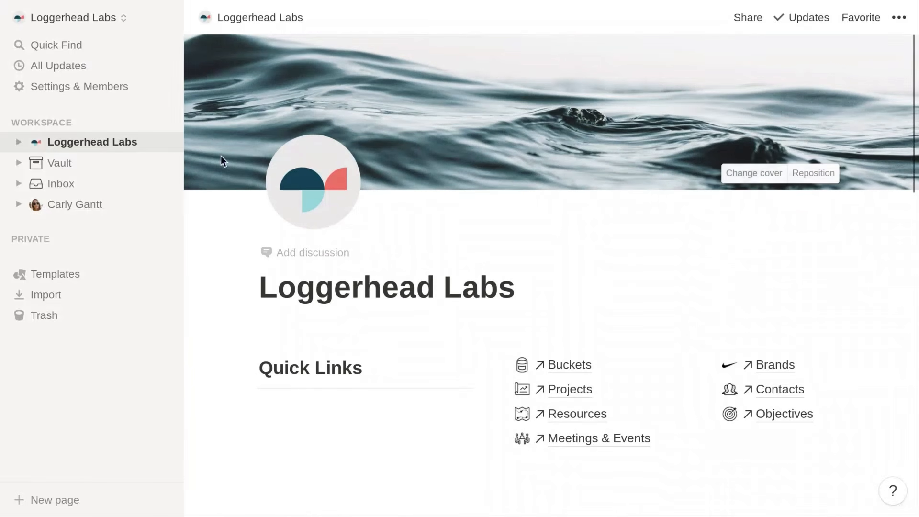
click(61, 209)
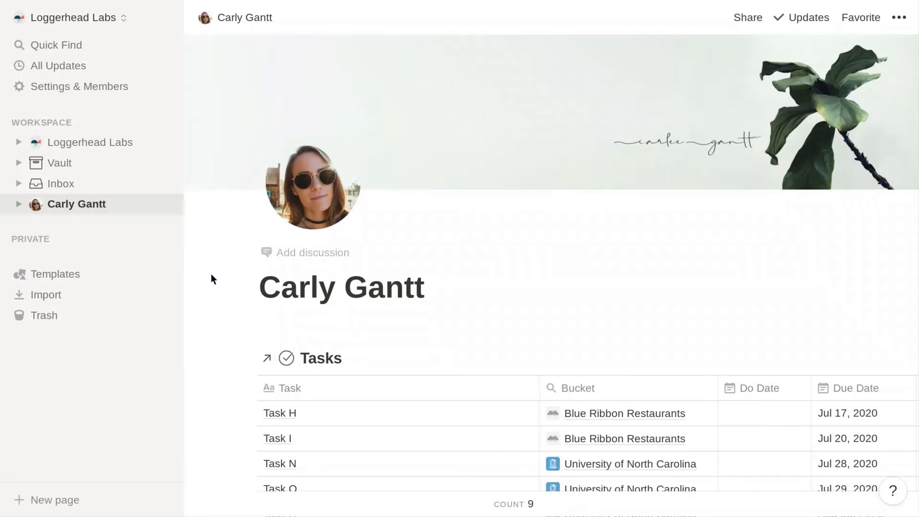
- Review the Tasks table on the team member's page, inspect its filters, and close them
scroll(210, 278, down, 1)
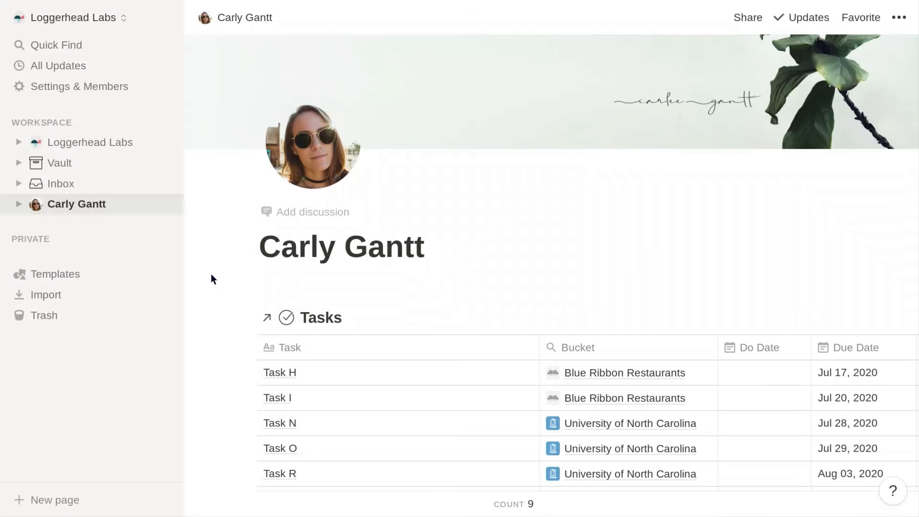
scroll(211, 277, down, 3)
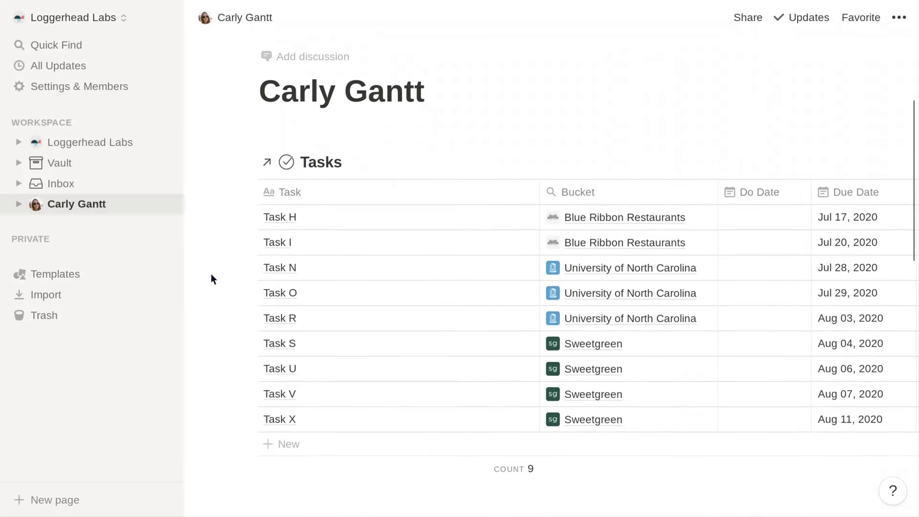
scroll(212, 275, down, 1)
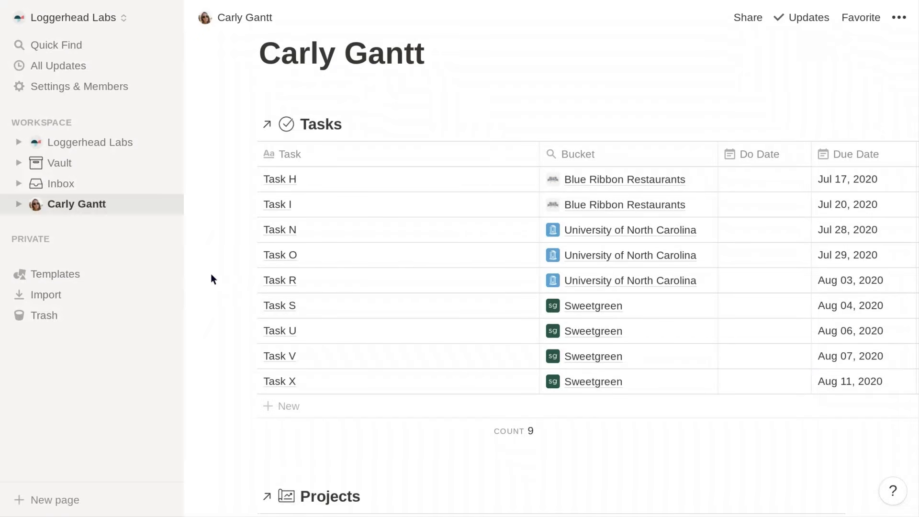
scroll(211, 274, up, 1)
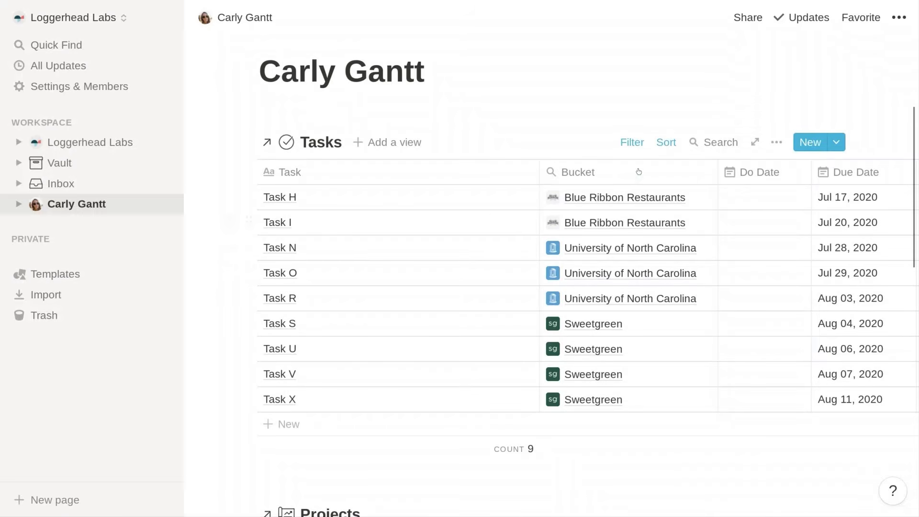
click(633, 142)
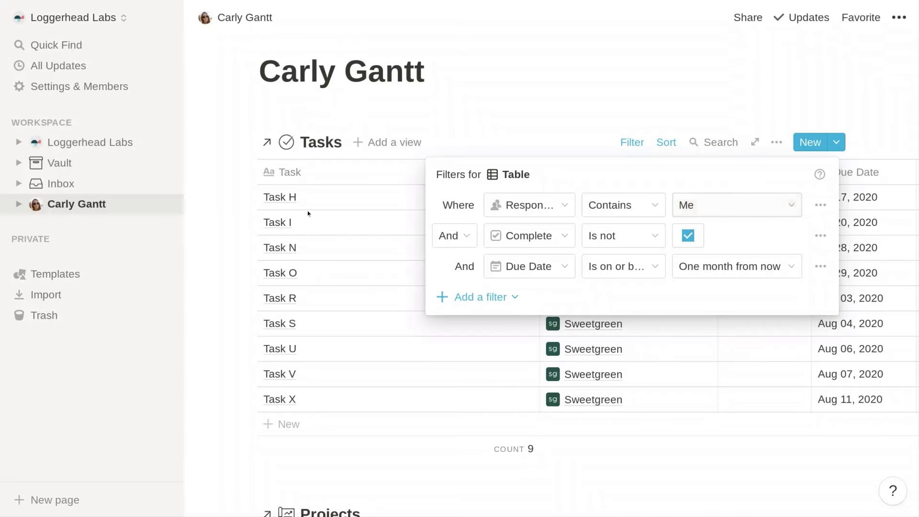
click(206, 230)
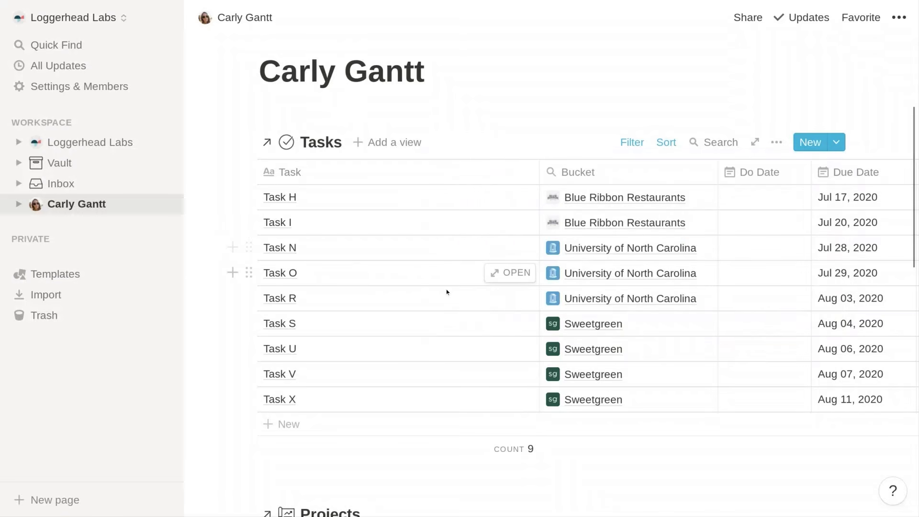
- Examine the Tasks table's Bucket, Do Date, Due Date and Complete columns across its full width
scroll(447, 292, right, 3)
scroll(446, 290, right, 3)
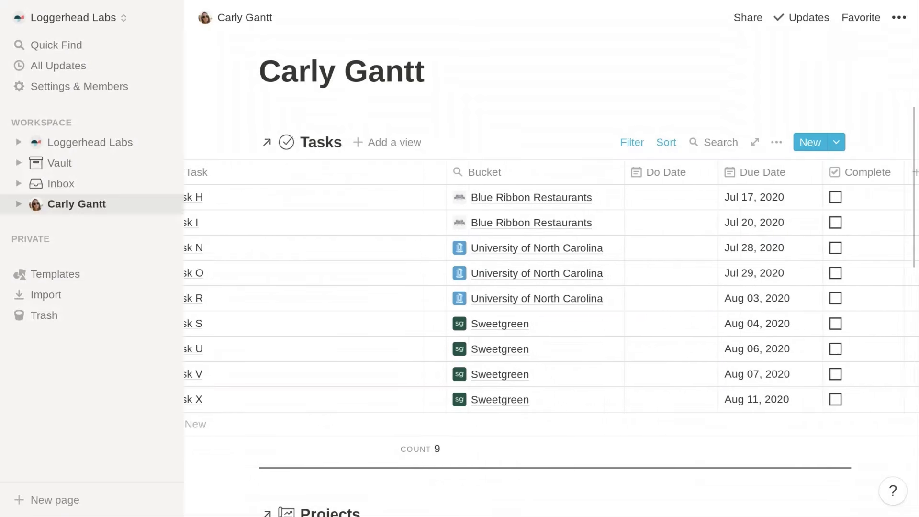
scroll(447, 291, left, 4)
scroll(447, 291, left, 2)
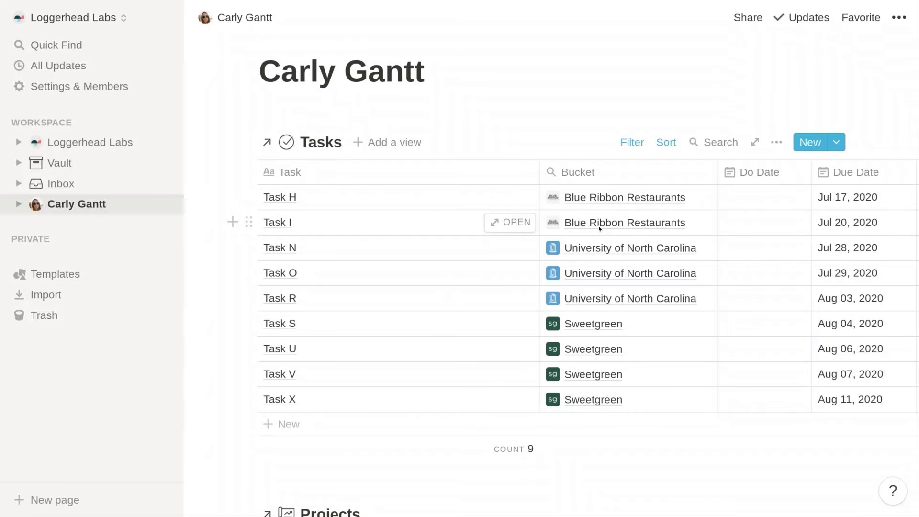
scroll(598, 226, right, 3)
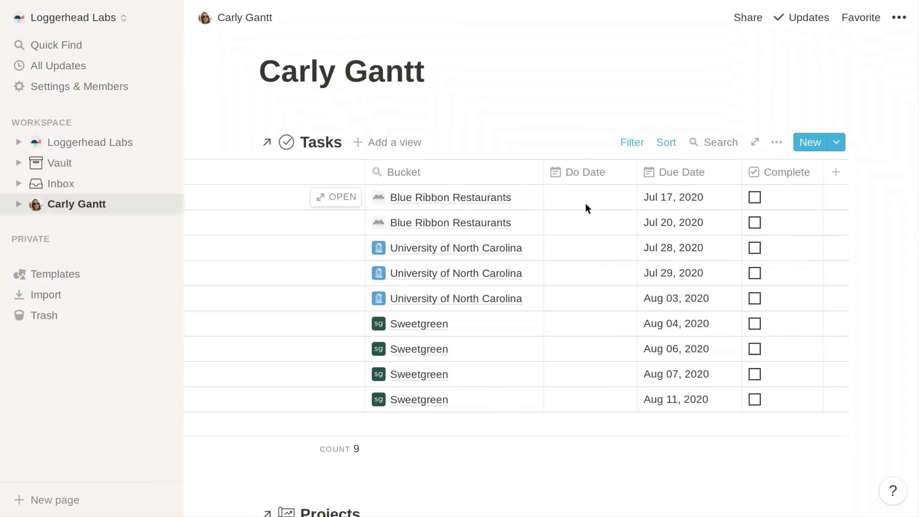
scroll(586, 204, left, 1)
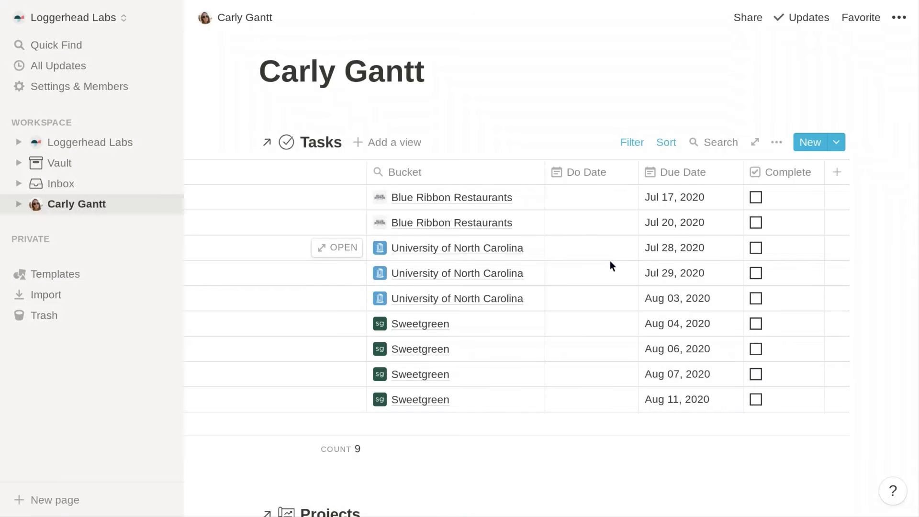
scroll(611, 263, left, 1)
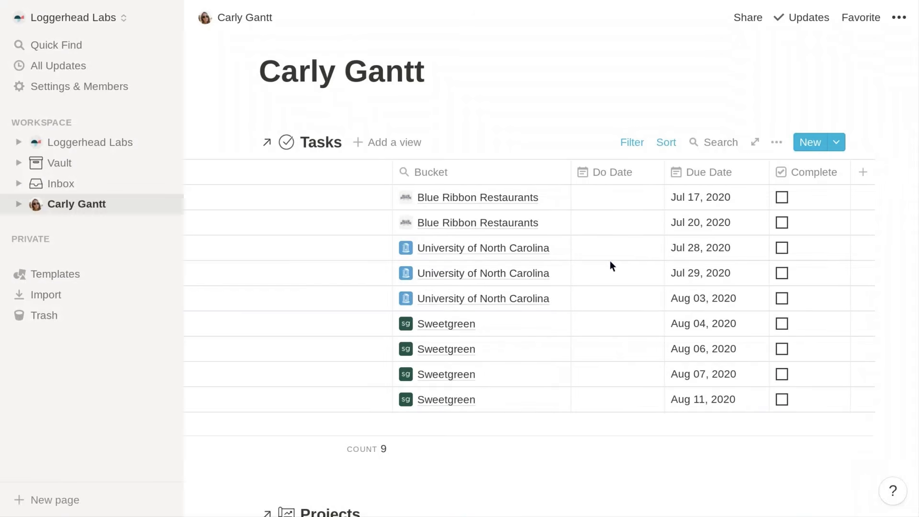
scroll(611, 262, left, 5)
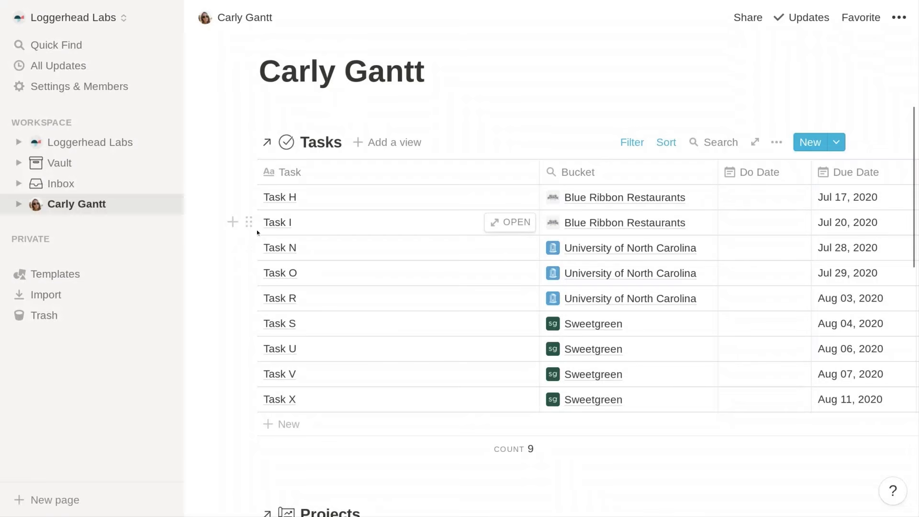
- Inspect the filters of the Projects gallery on the team member's page and close them
scroll(199, 243, down, 3)
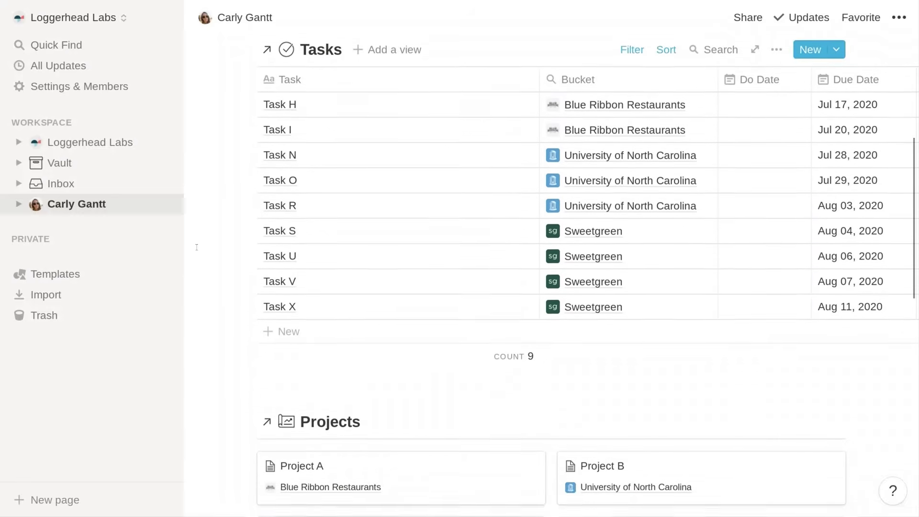
scroll(201, 254, down, 4)
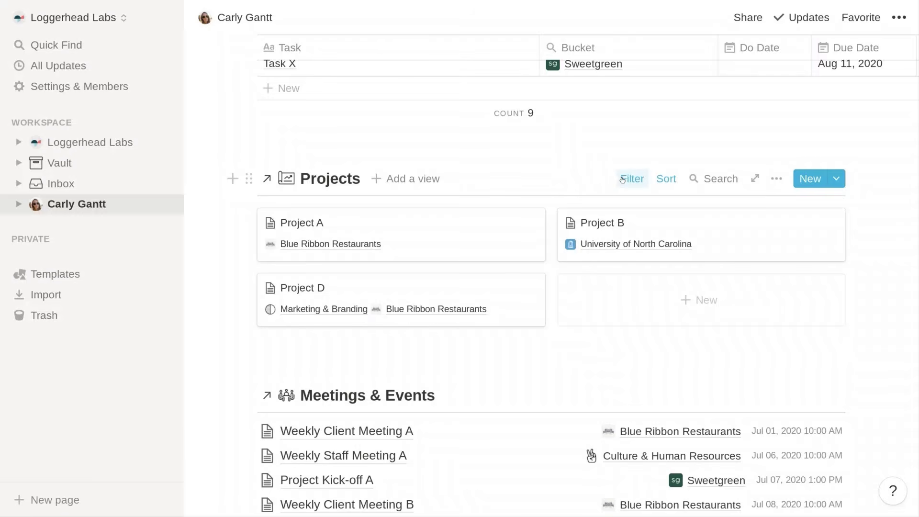
scroll(579, 179, down, 2)
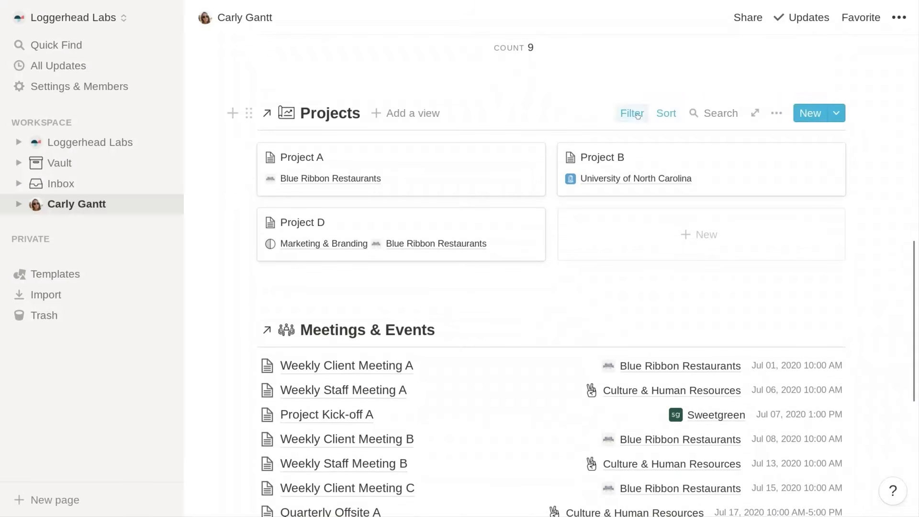
click(631, 113)
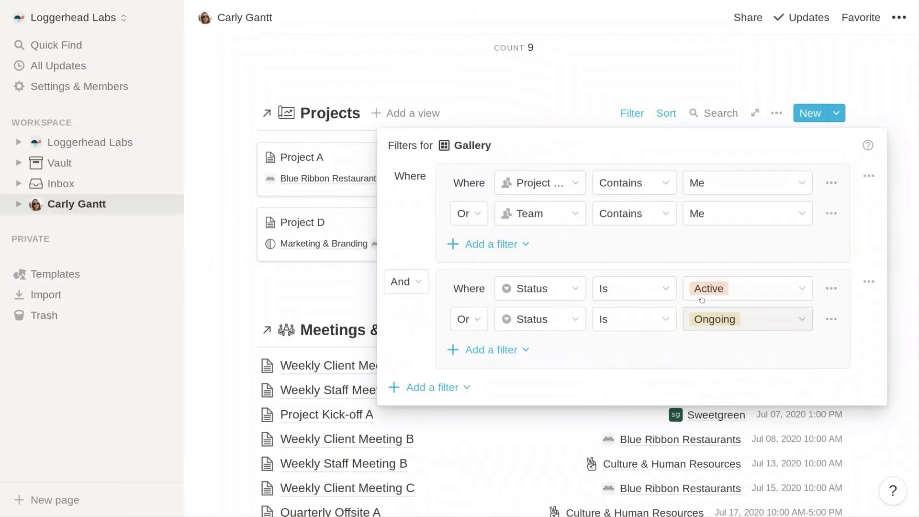
click(231, 259)
- Inspect the filters of the Meetings & Events list on the team member's page and close them
scroll(231, 258, down, 4)
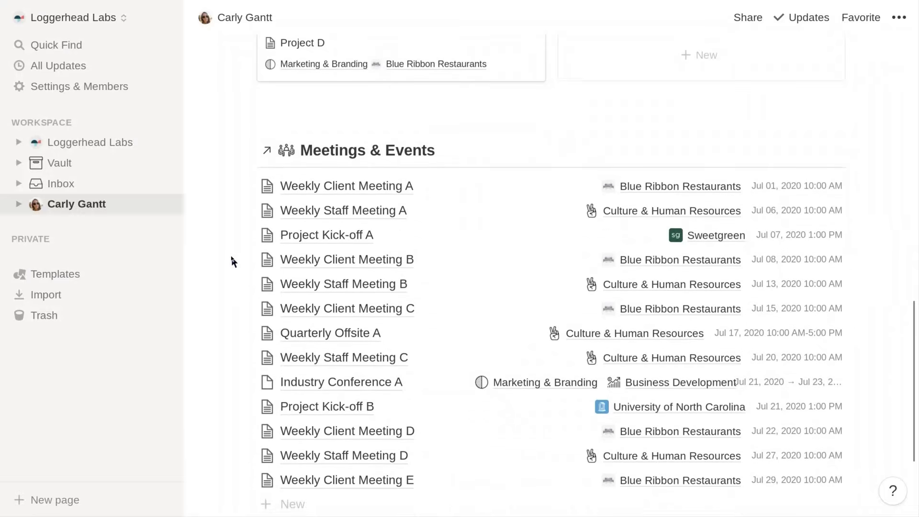
scroll(231, 258, down, 1)
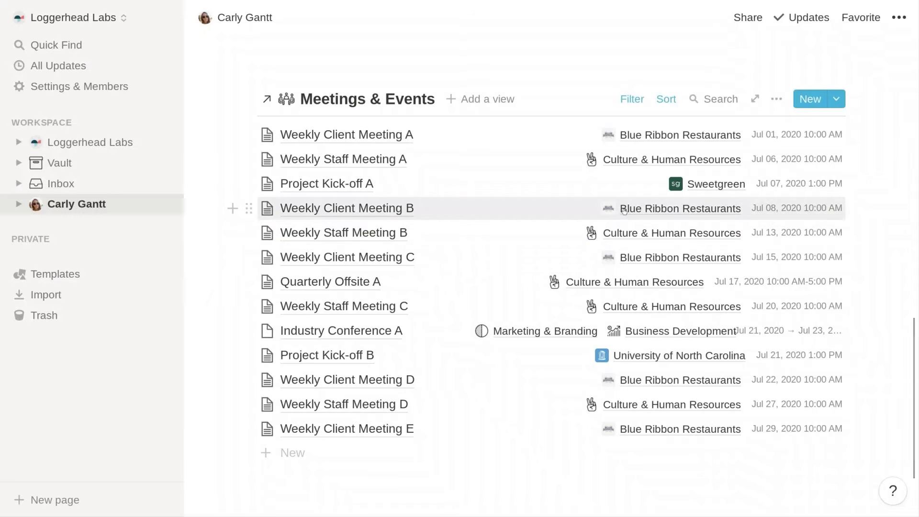
click(632, 99)
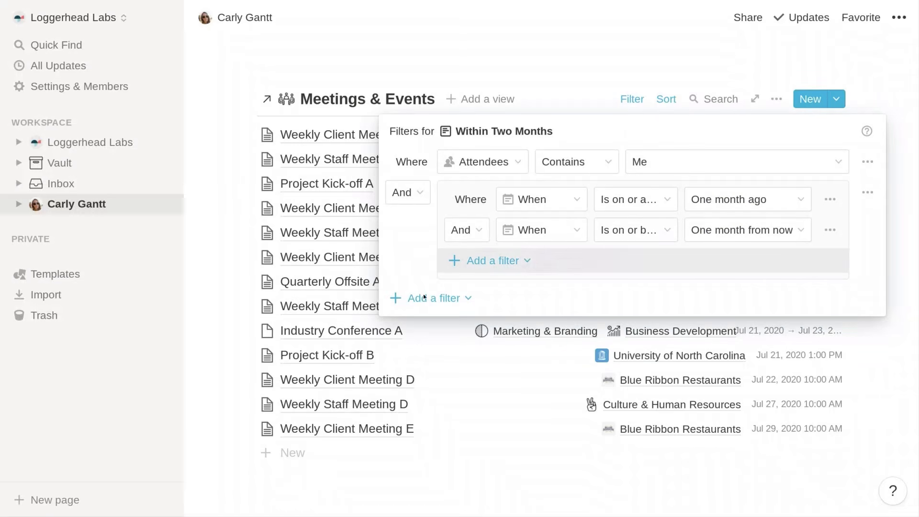
click(206, 253)
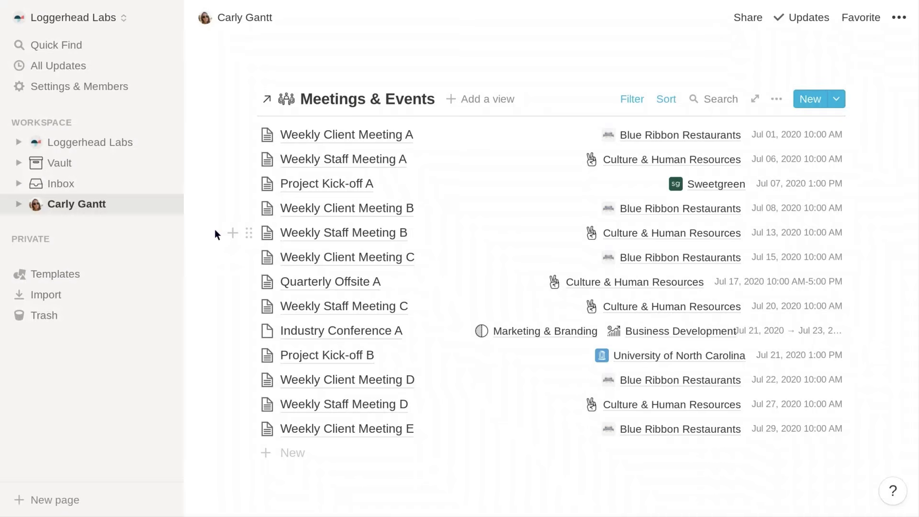
- Look back over the personal page's Projects, view the Inbox page, and reopen the Loggerhead Labs page
scroll(215, 229, up, 5)
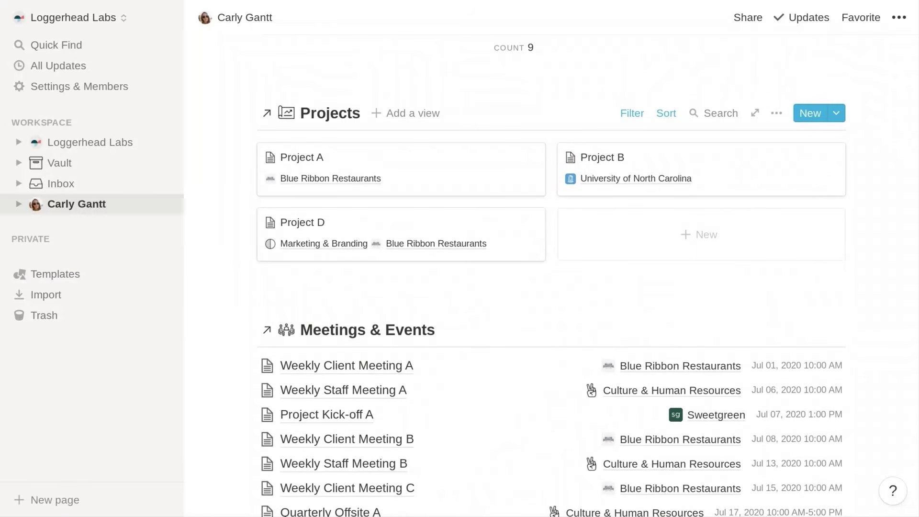
click(76, 188)
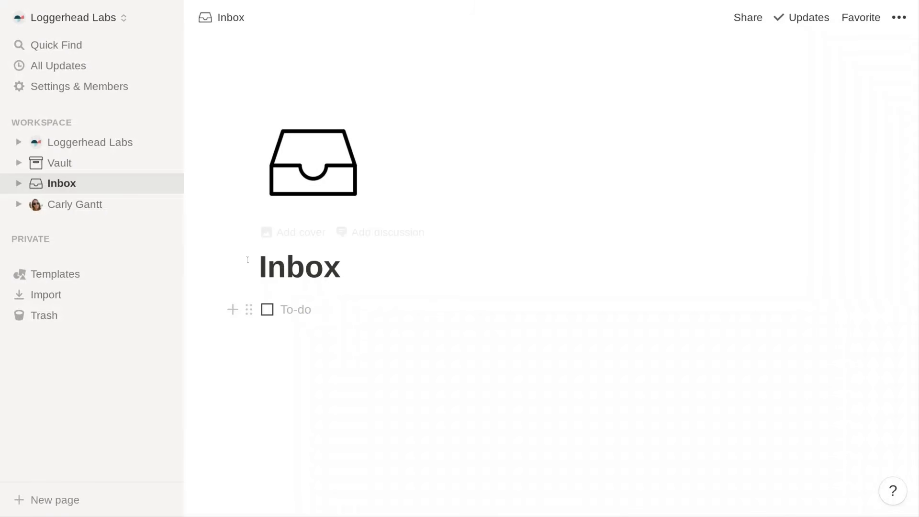
click(108, 142)
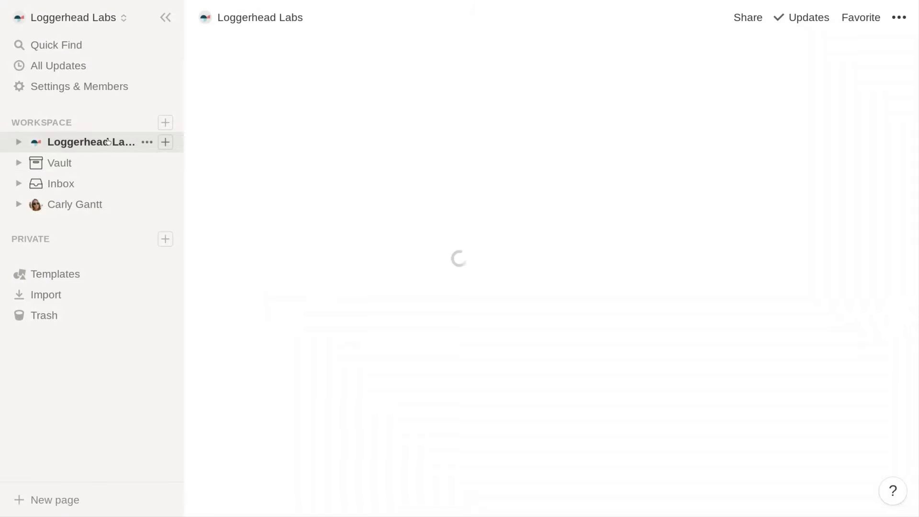